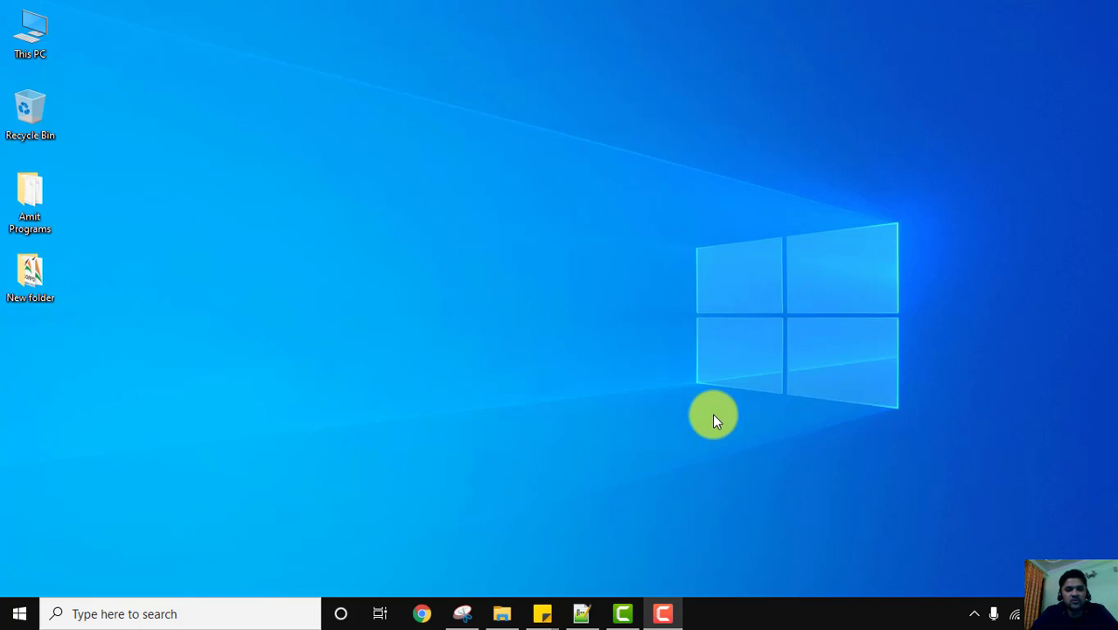
# Search Google in Chrome for 'oracle java' and open Oracle's Java Software result.
pyautogui.click(430, 618)
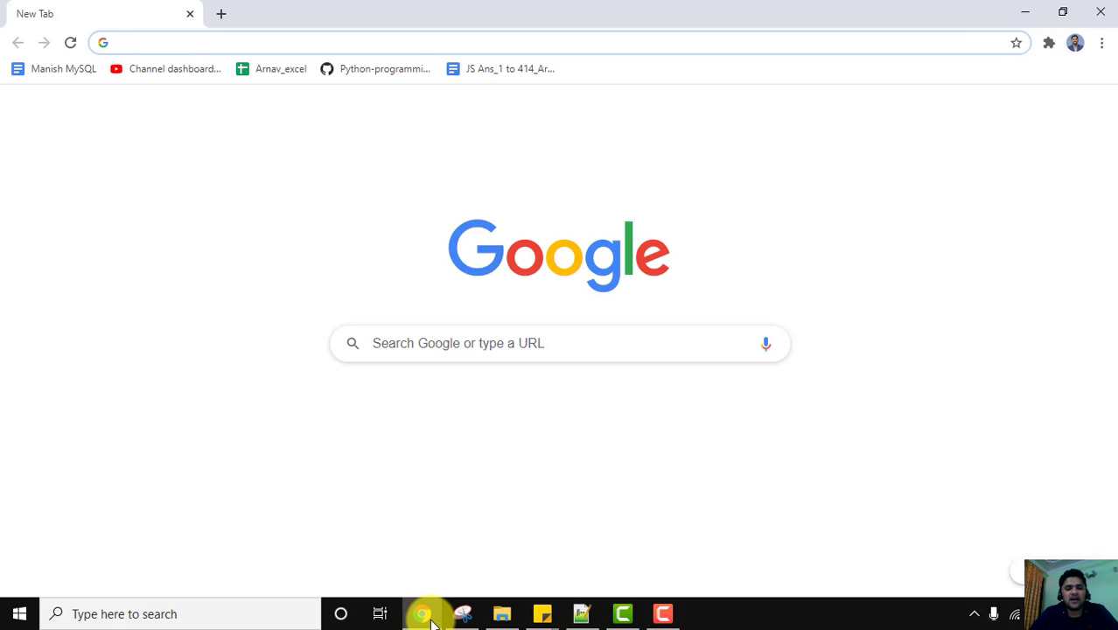
pyautogui.click(630, 348)
pyautogui.write('orac')
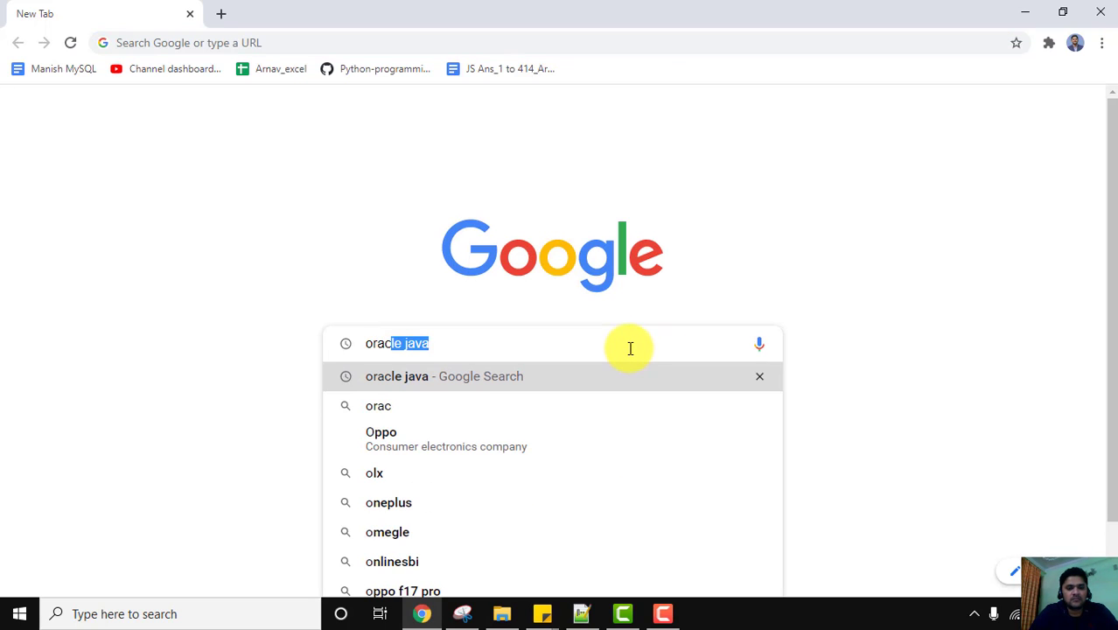
pyautogui.write('le java')
pyautogui.press('Return')
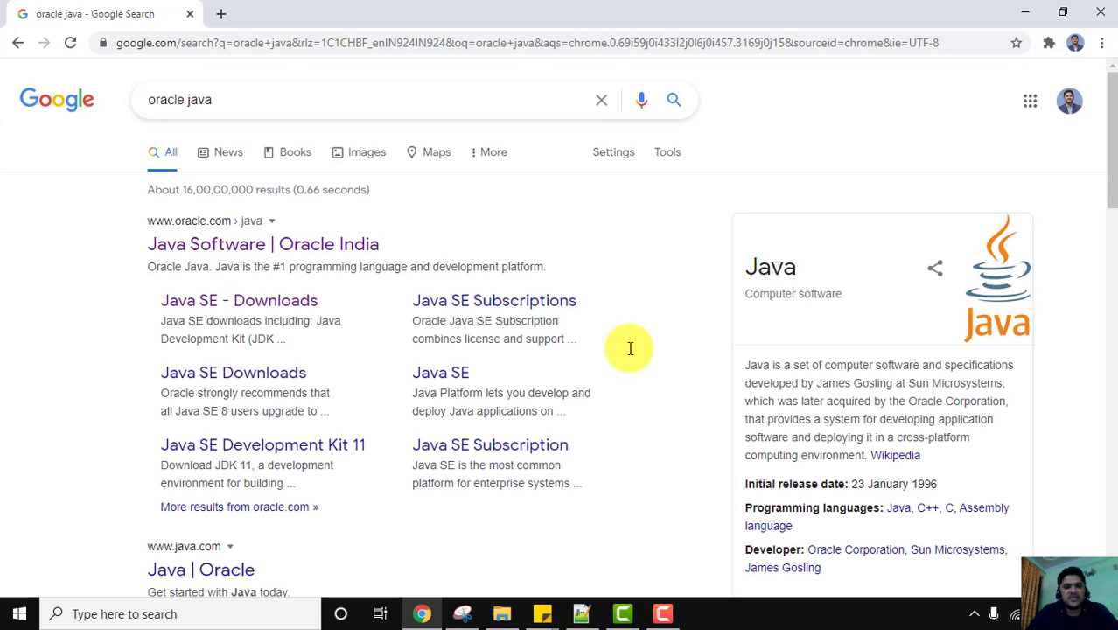
pyautogui.click(273, 243)
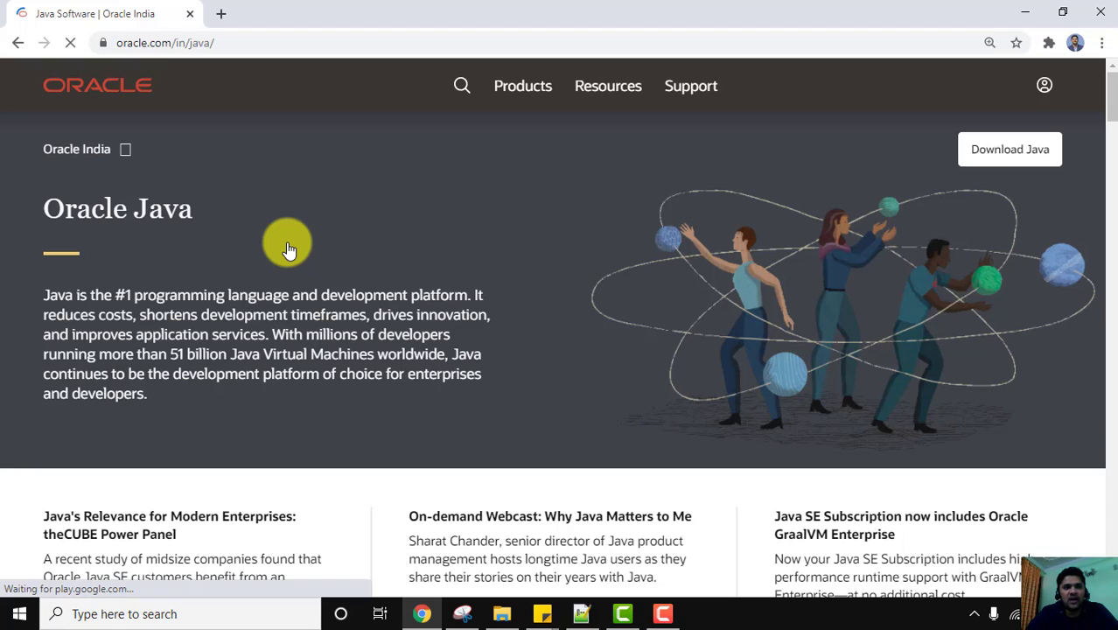
# Go to the Java SE Downloads page and highlight the latest release, Java SE 15.0.2.
pyautogui.click(1049, 154)
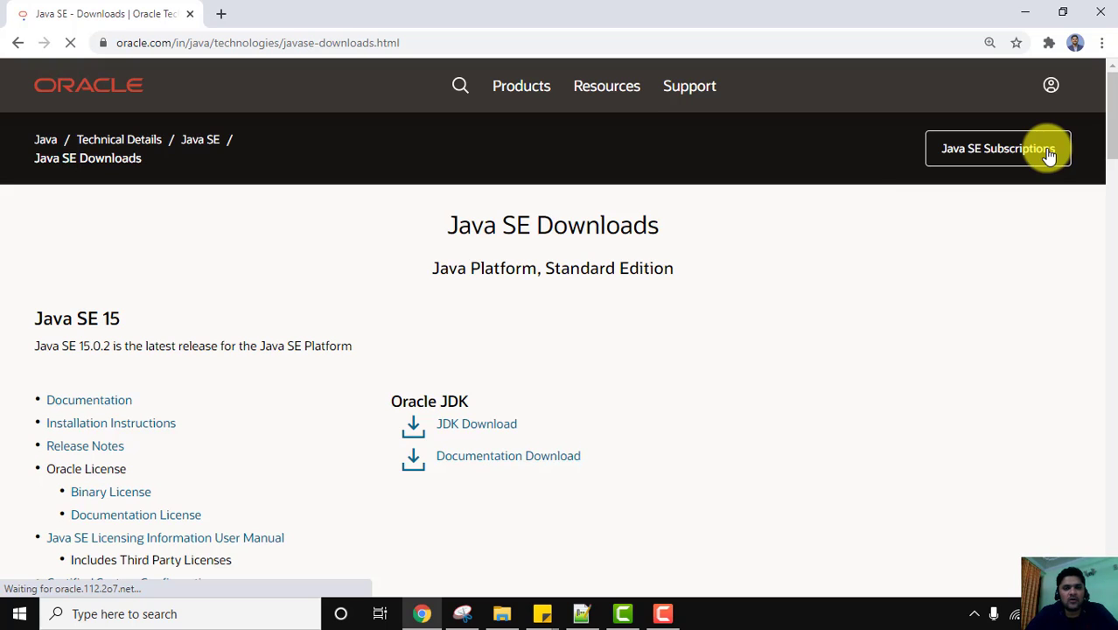
pyautogui.tripleClick(534, 267)
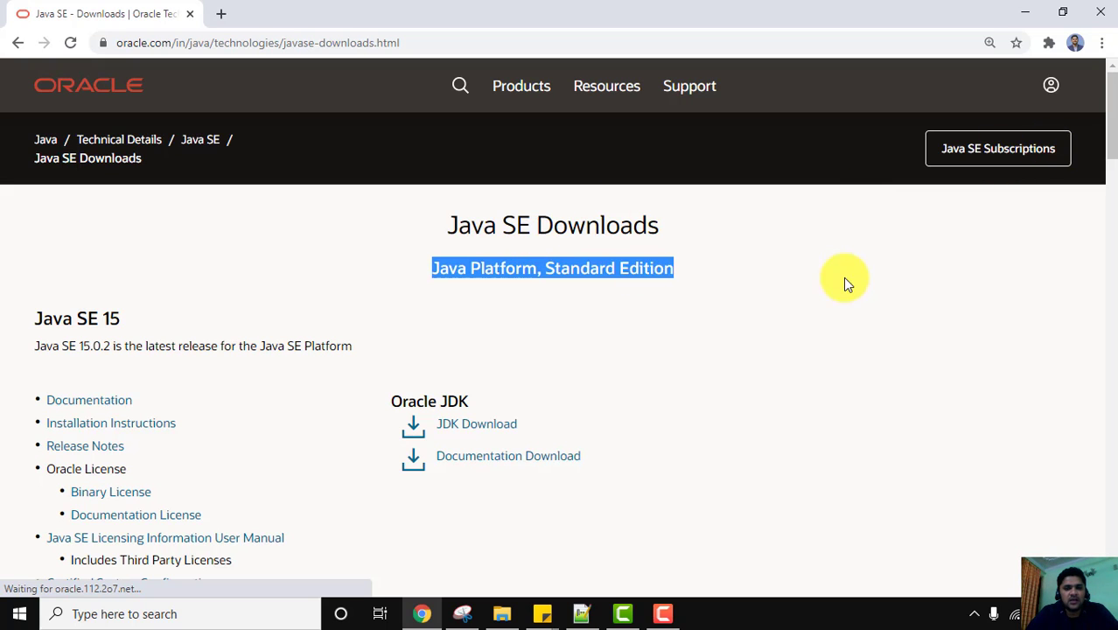
pyautogui.moveTo(1111, 110); pyautogui.dragTo(1112, 138)
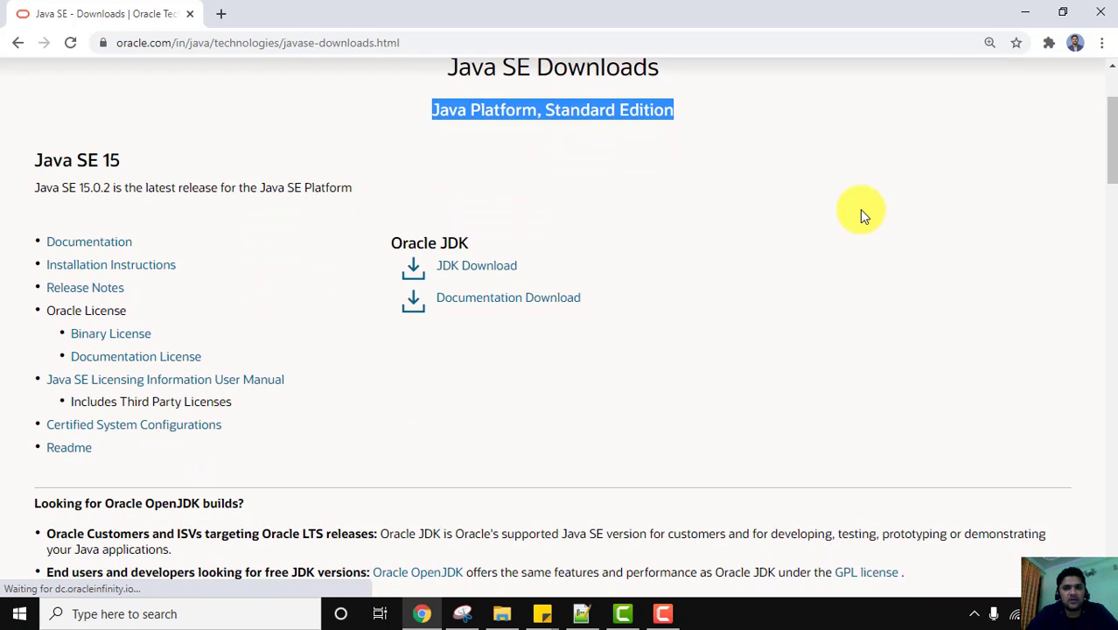
pyautogui.click(684, 234)
pyautogui.doubleClick(111, 158)
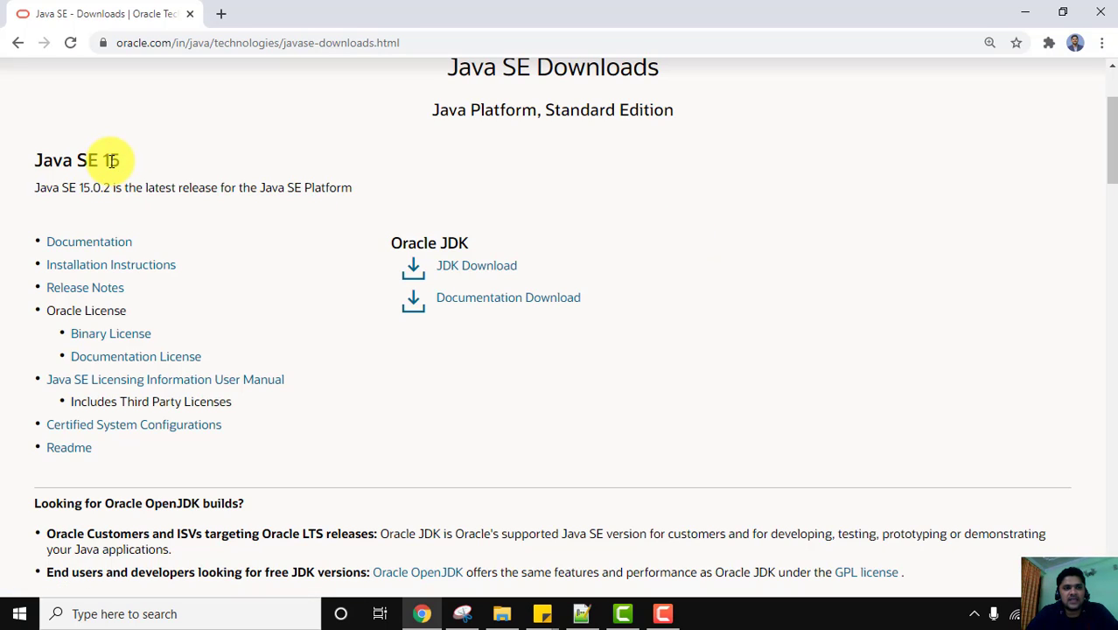
pyautogui.moveTo(79, 186); pyautogui.dragTo(110, 186)
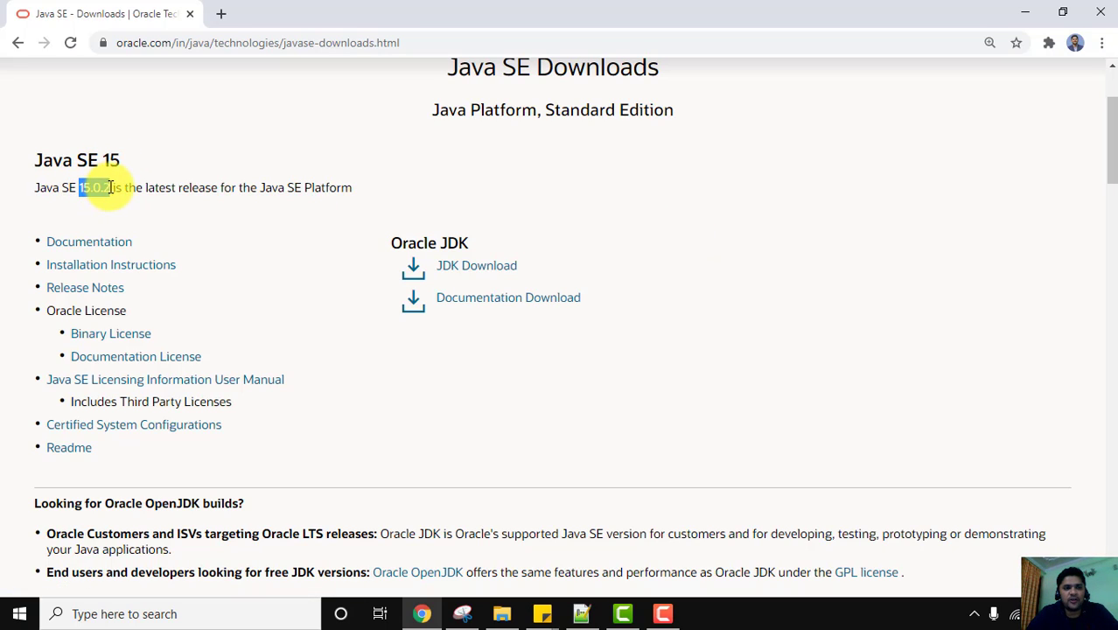
pyautogui.click(110, 185)
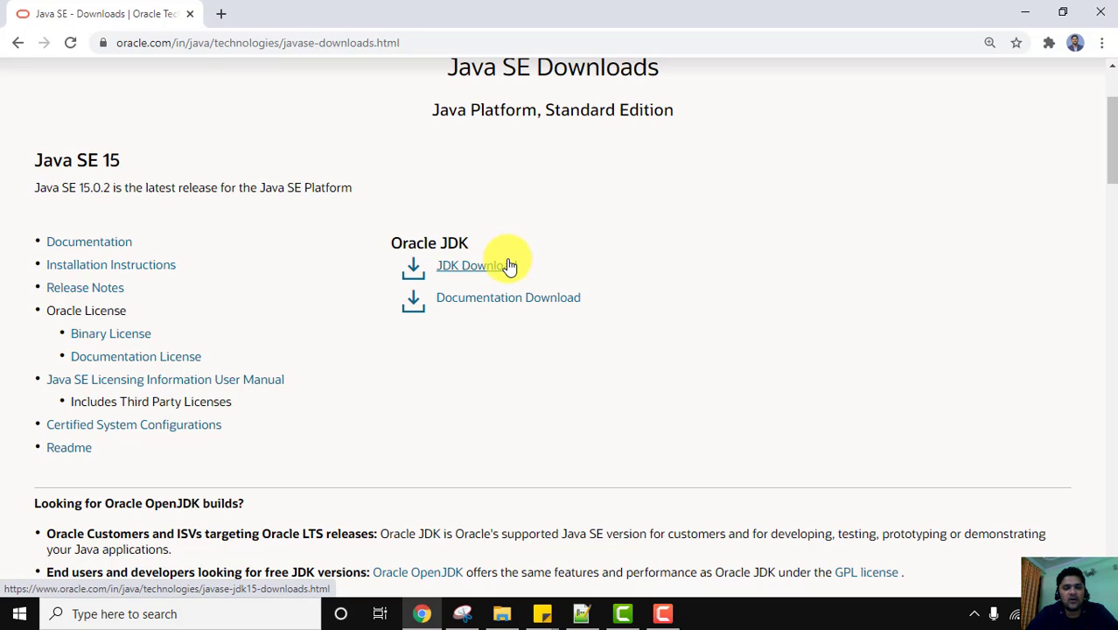
# Open the JDK 15.0.2 download page and scroll to the Windows x64 Installer row.
pyautogui.click(472, 266)
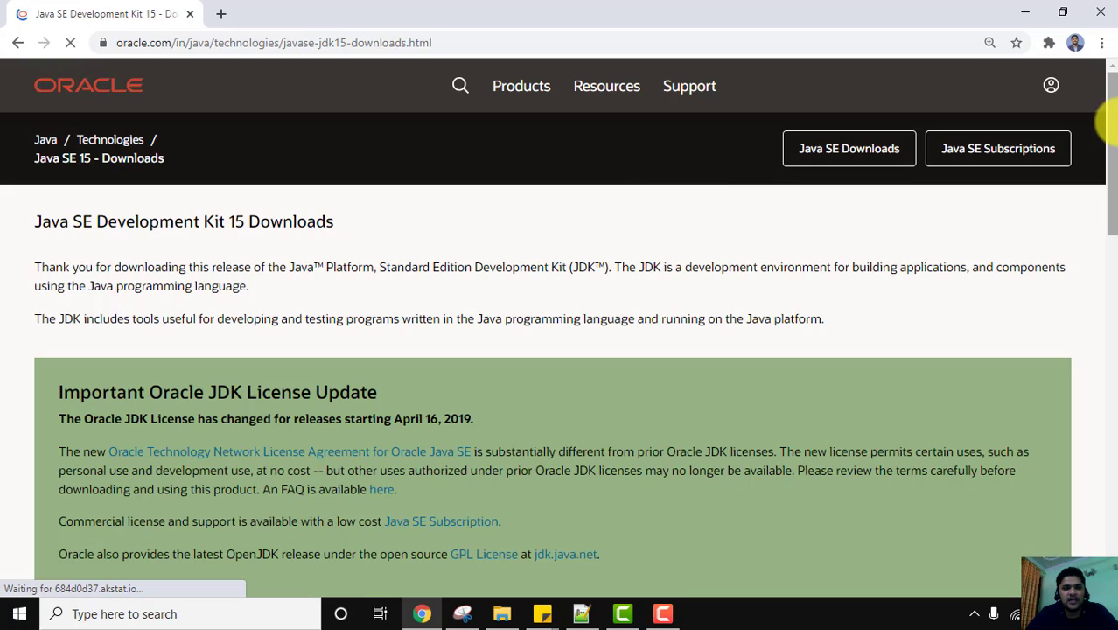
pyautogui.moveTo(1109, 117); pyautogui.dragTo(1105, 229)
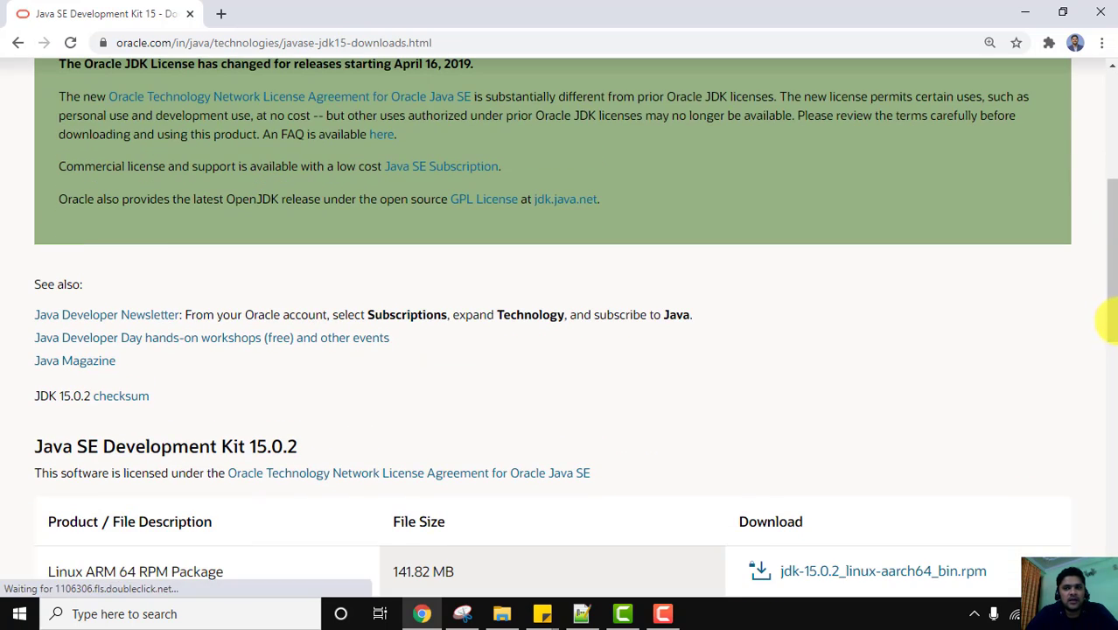
pyautogui.moveTo(1109, 346); pyautogui.dragTo(1114, 411)
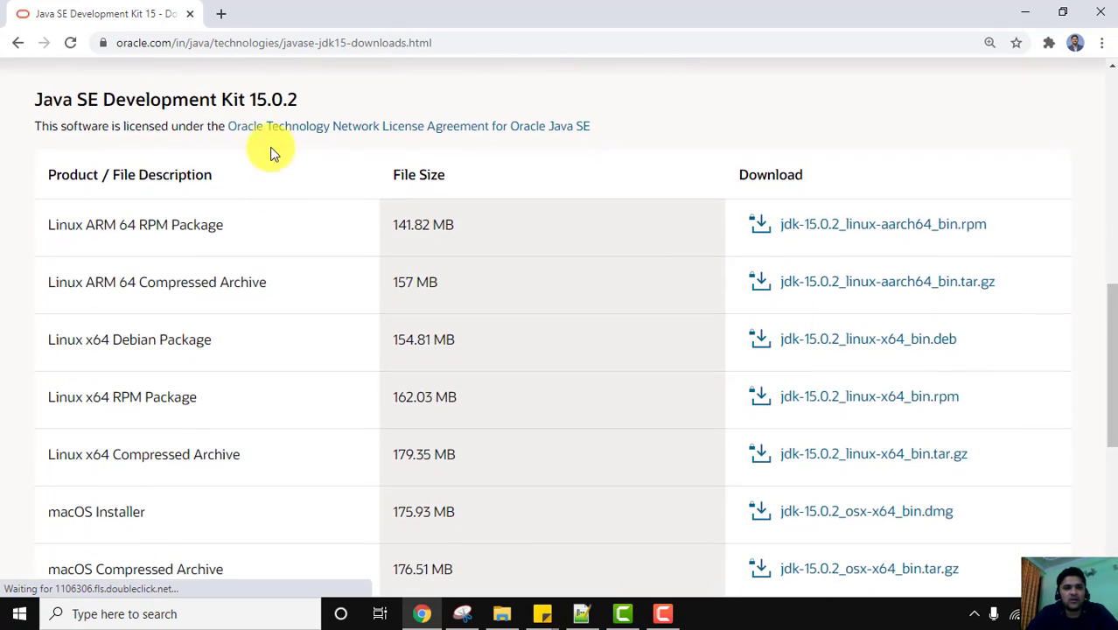
pyautogui.moveTo(254, 94); pyautogui.dragTo(314, 100)
pyautogui.click(324, 104)
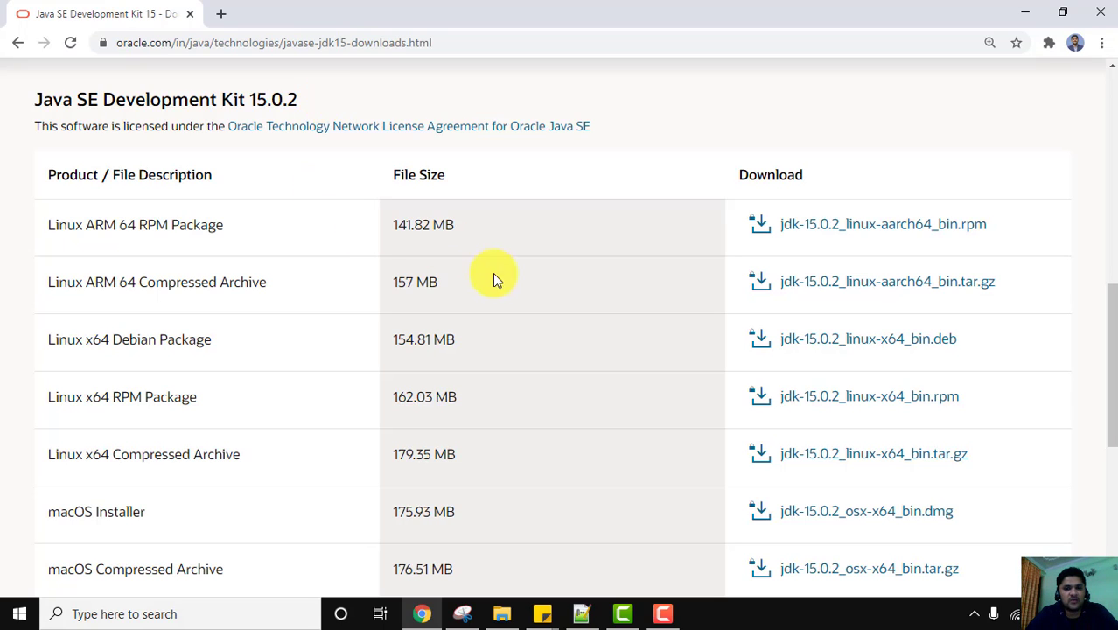
pyautogui.moveTo(1111, 312); pyautogui.dragTo(1111, 413)
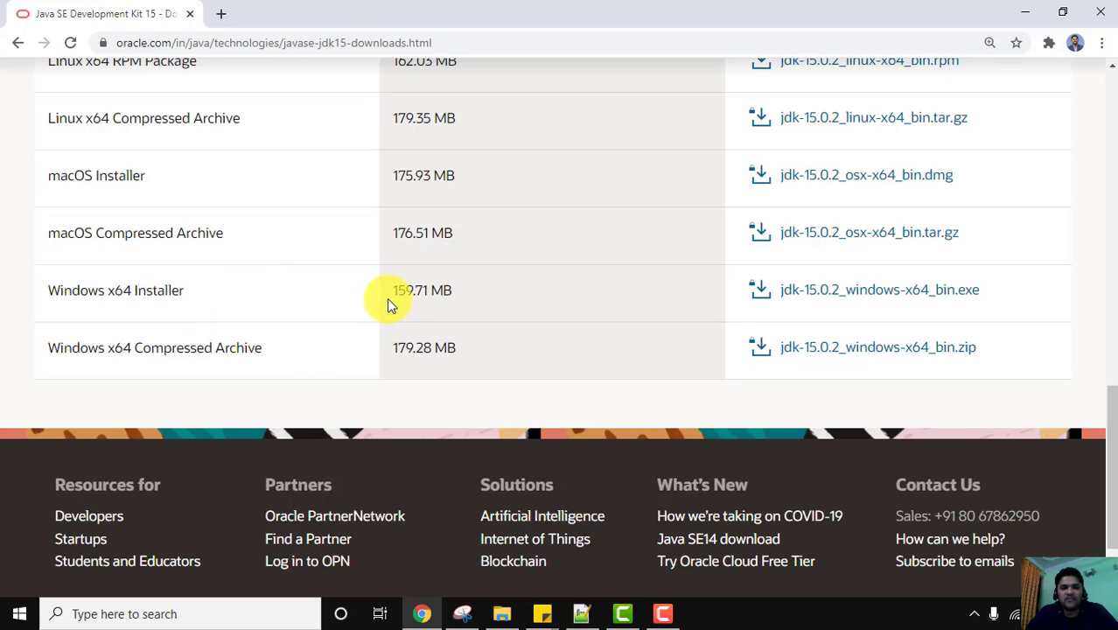
# Accept the license, download jdk-15.0.2_windows-x64_bin.exe and open the downloaded installer.
pyautogui.click(979, 295)
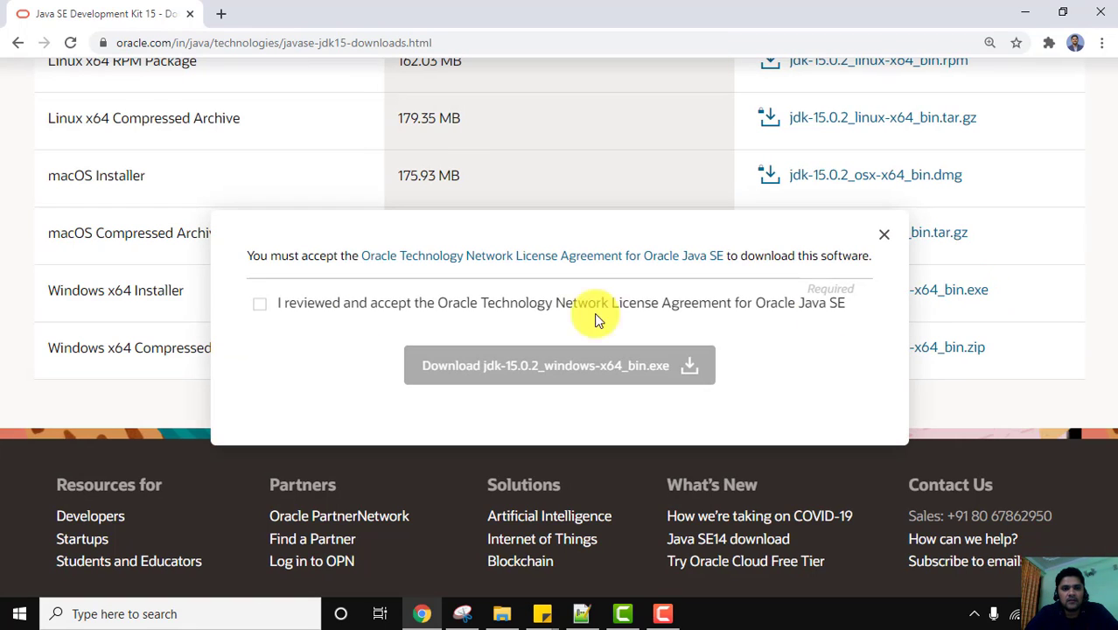
pyautogui.click(261, 304)
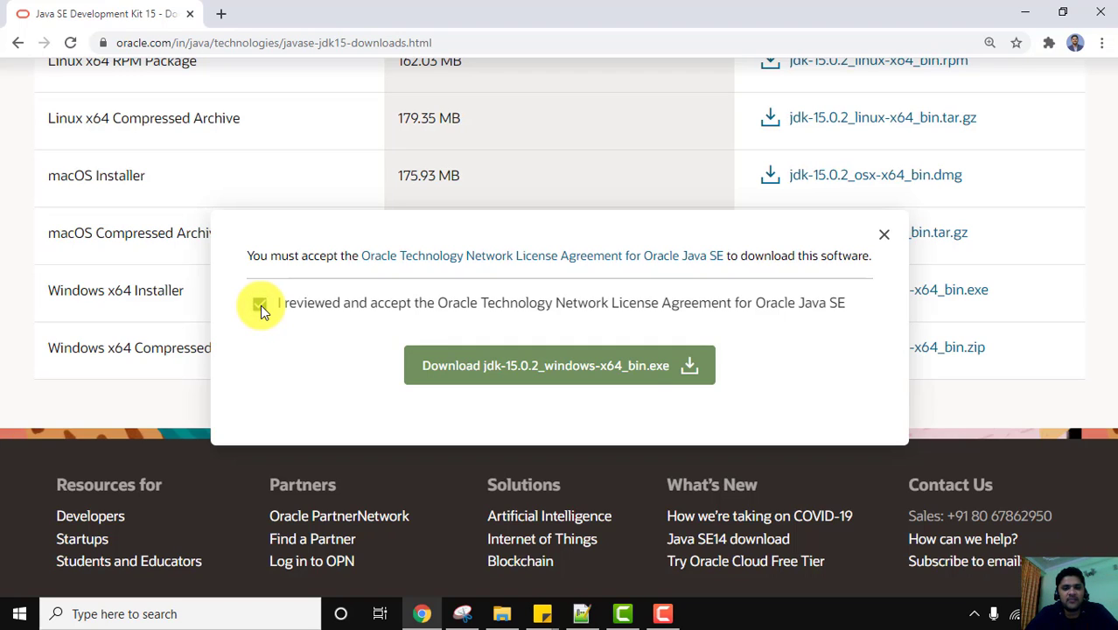
pyautogui.click(672, 373)
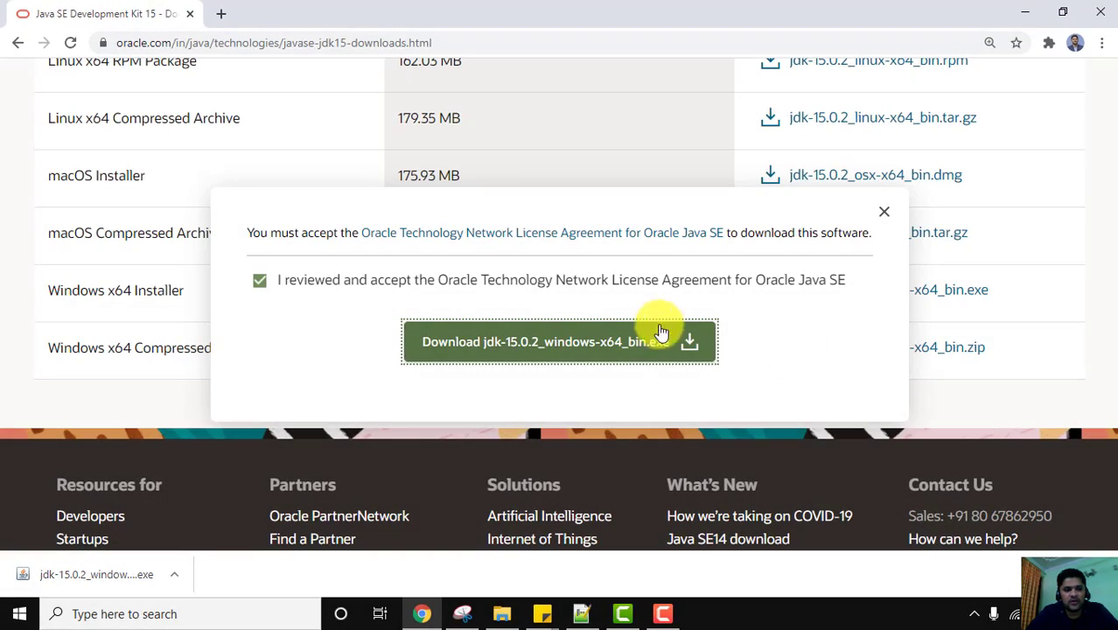
pyautogui.click(114, 573)
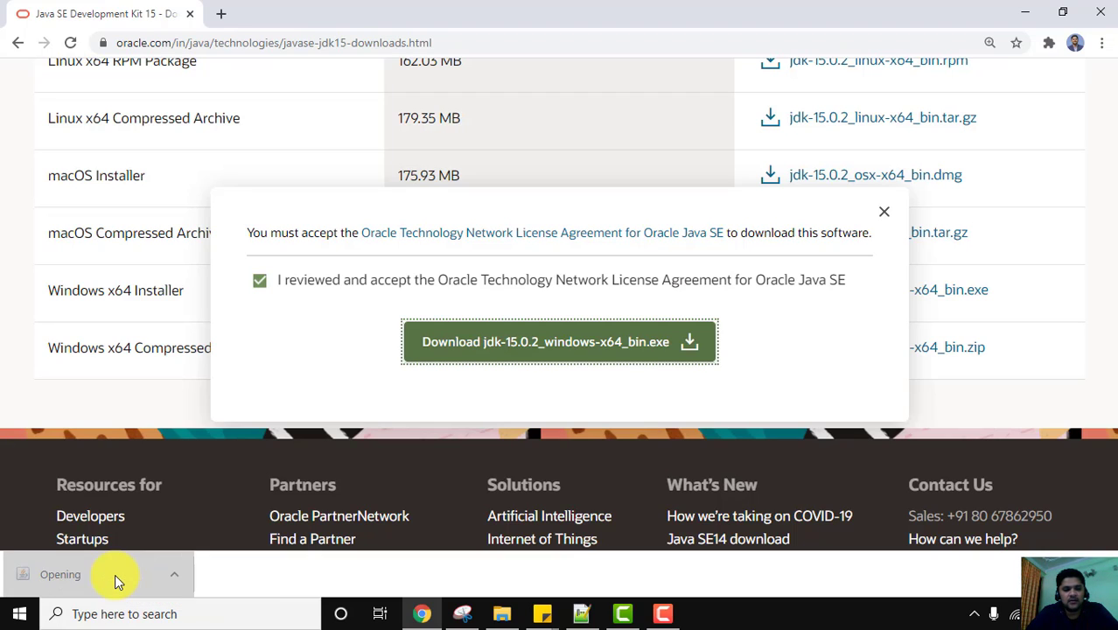
# Install JDK 15.0.2 (64-bit) into the default C:\Program Files\Java\jdk-15.0.2\ folder.
pyautogui.click(1032, 13)
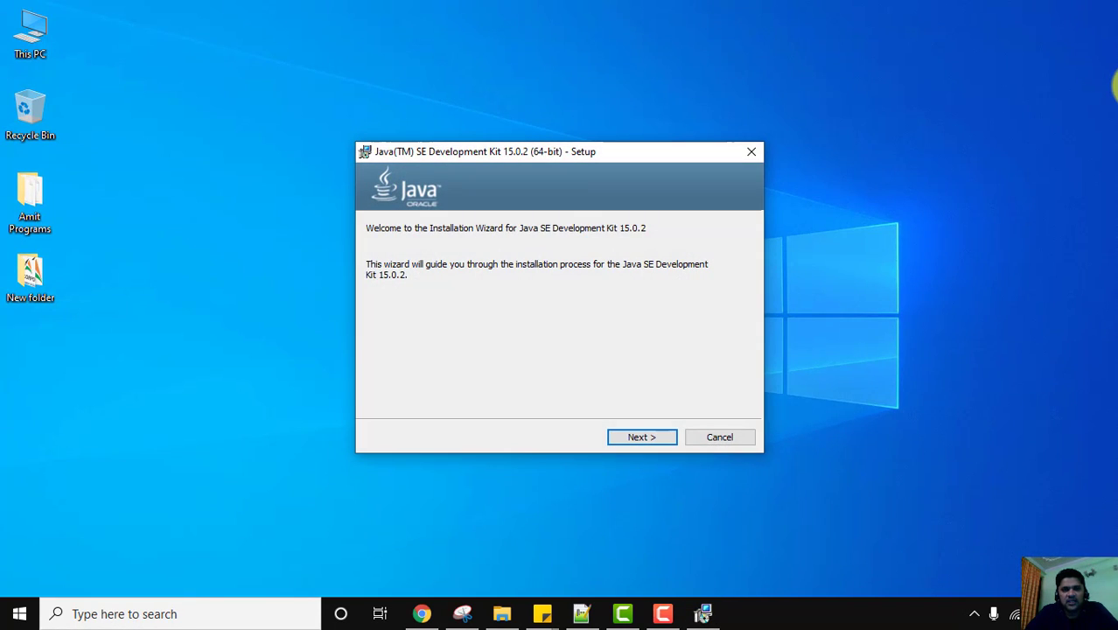
pyautogui.click(659, 441)
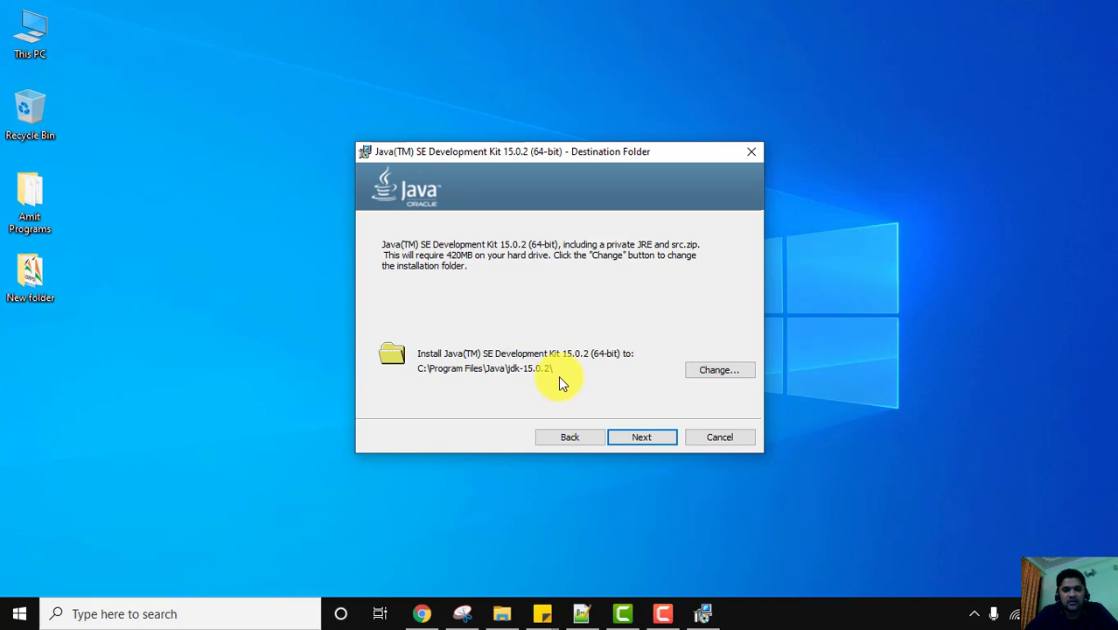
pyautogui.click(728, 370)
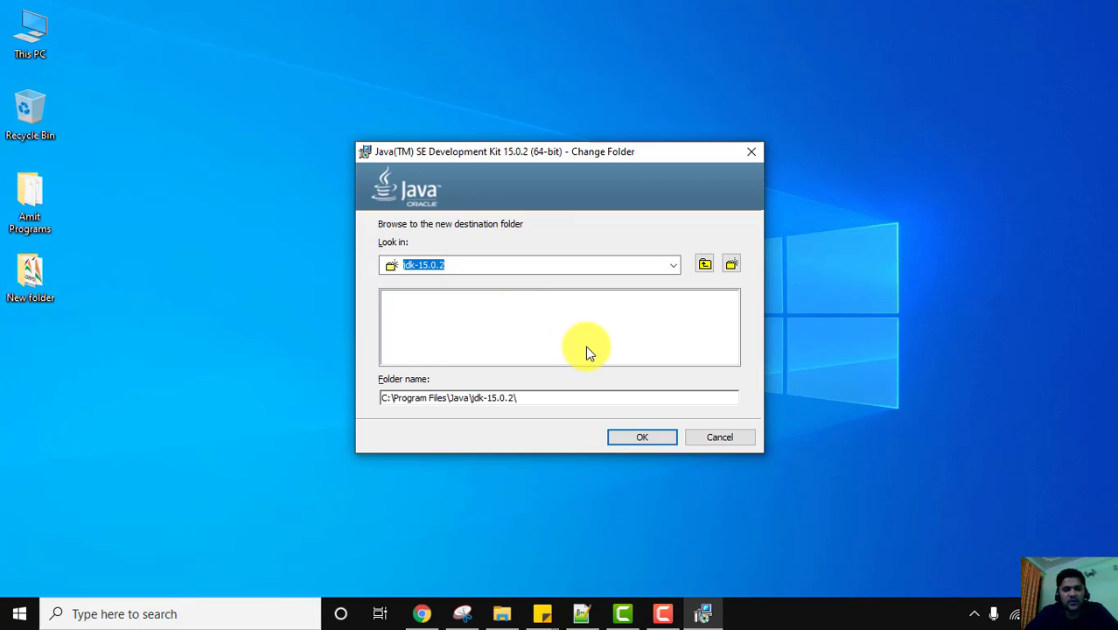
pyautogui.click(723, 437)
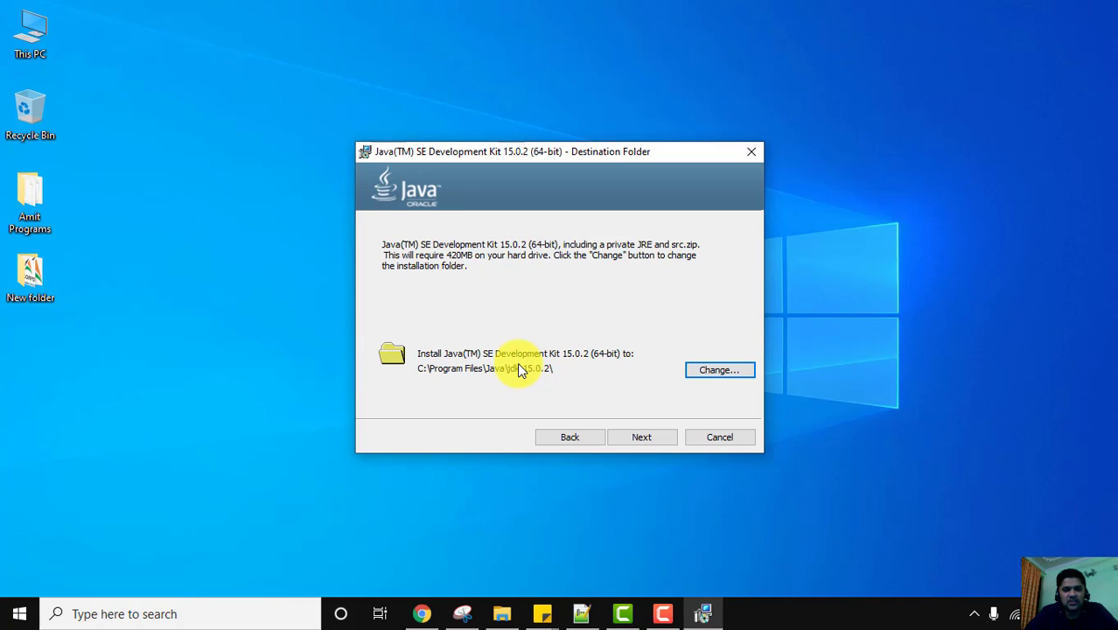
pyautogui.click(649, 437)
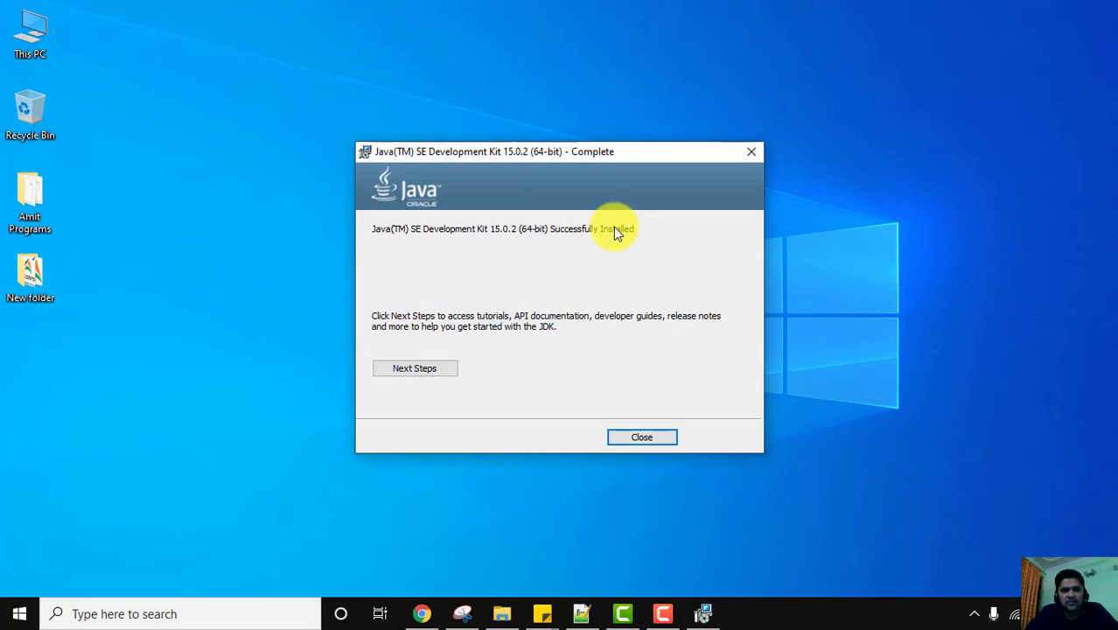
# Close the installer and browse File Explorer to C:\Program Files, locating the Java folder.
pyautogui.click(646, 437)
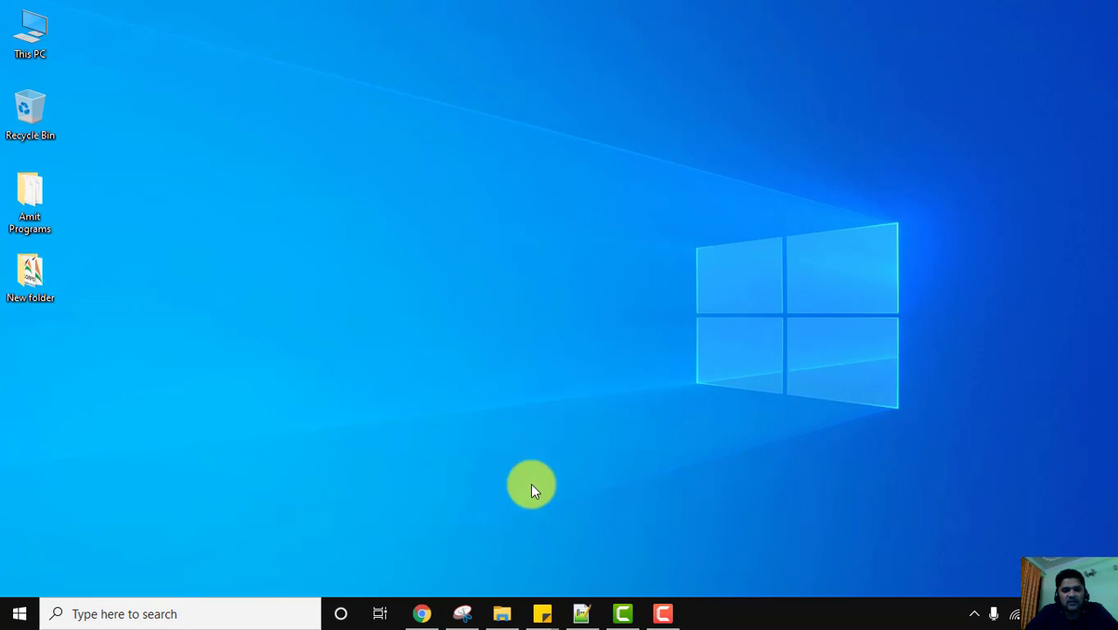
pyautogui.click(502, 616)
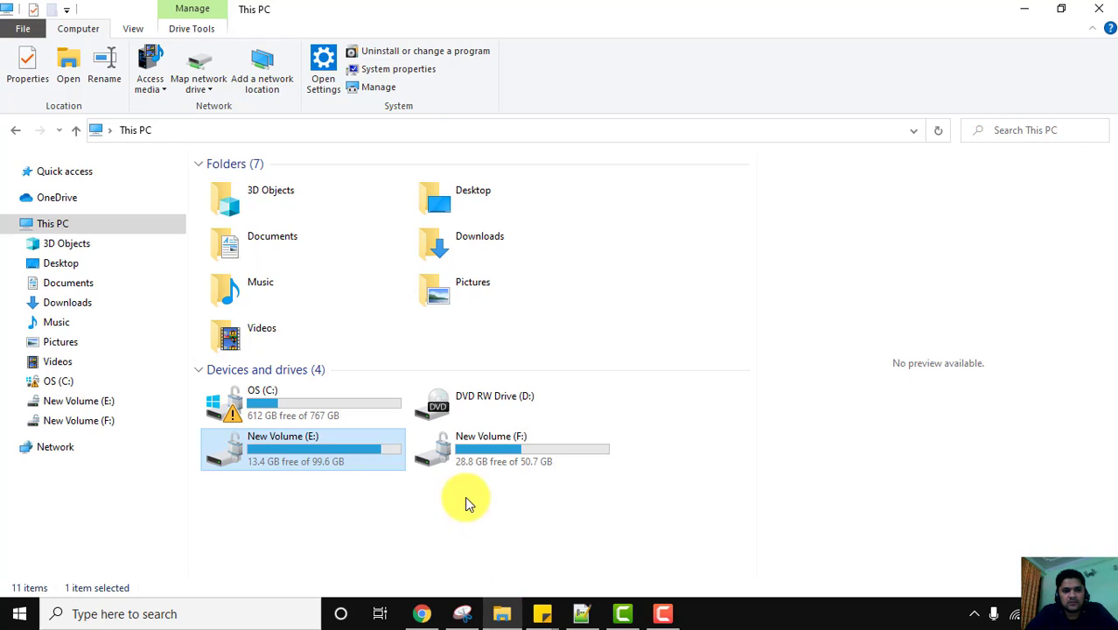
pyautogui.doubleClick(362, 417)
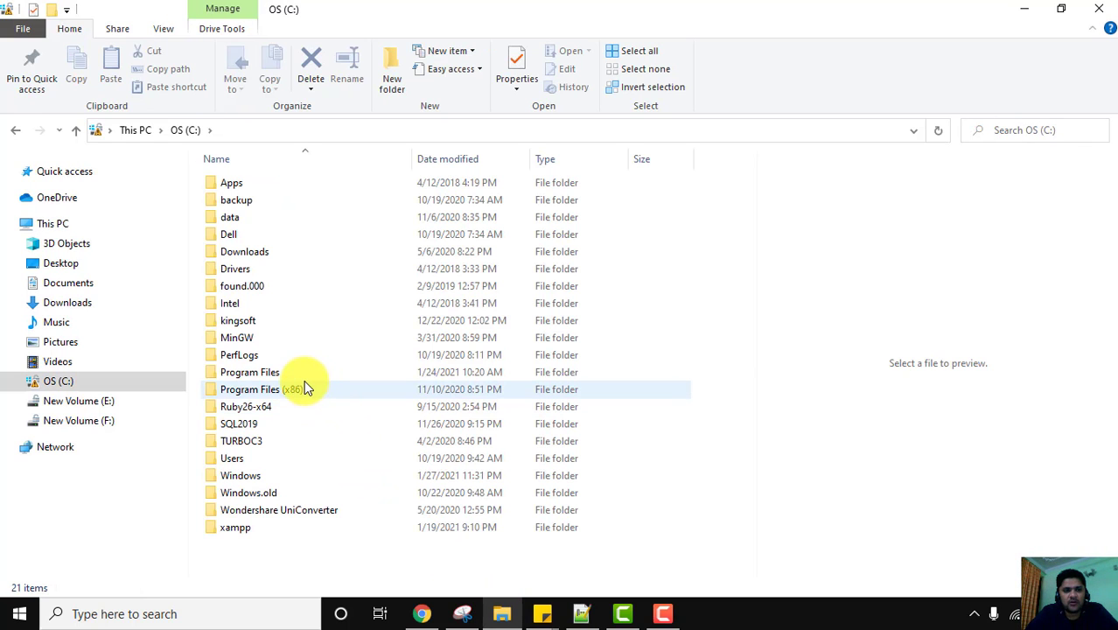
pyautogui.click(298, 372)
pyautogui.doubleClick(298, 372)
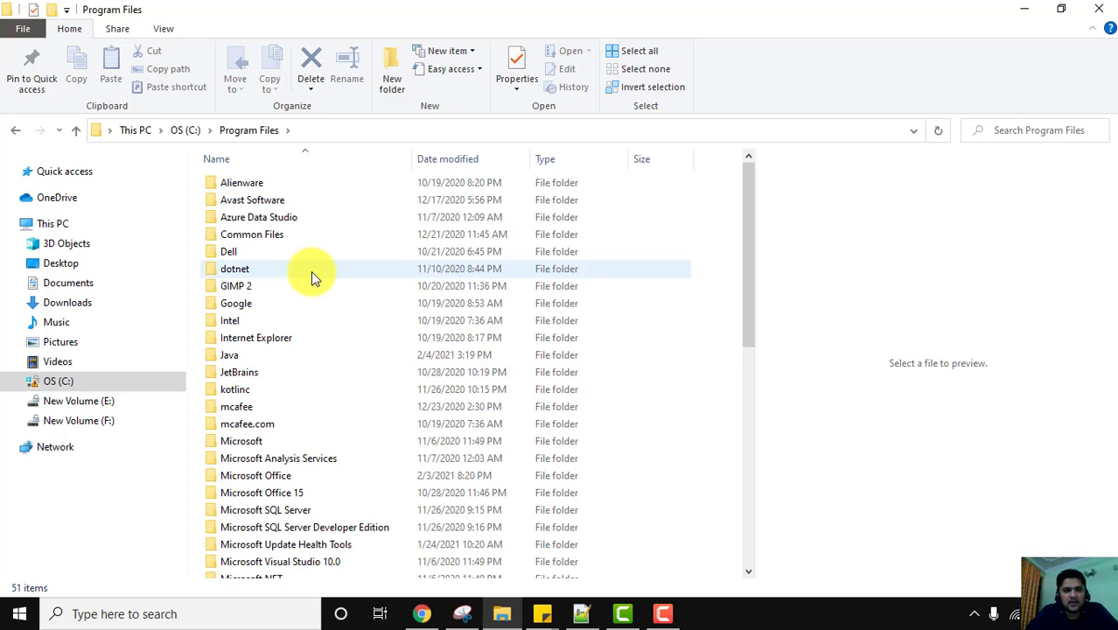
pyautogui.click(310, 272)
pyautogui.press('j')
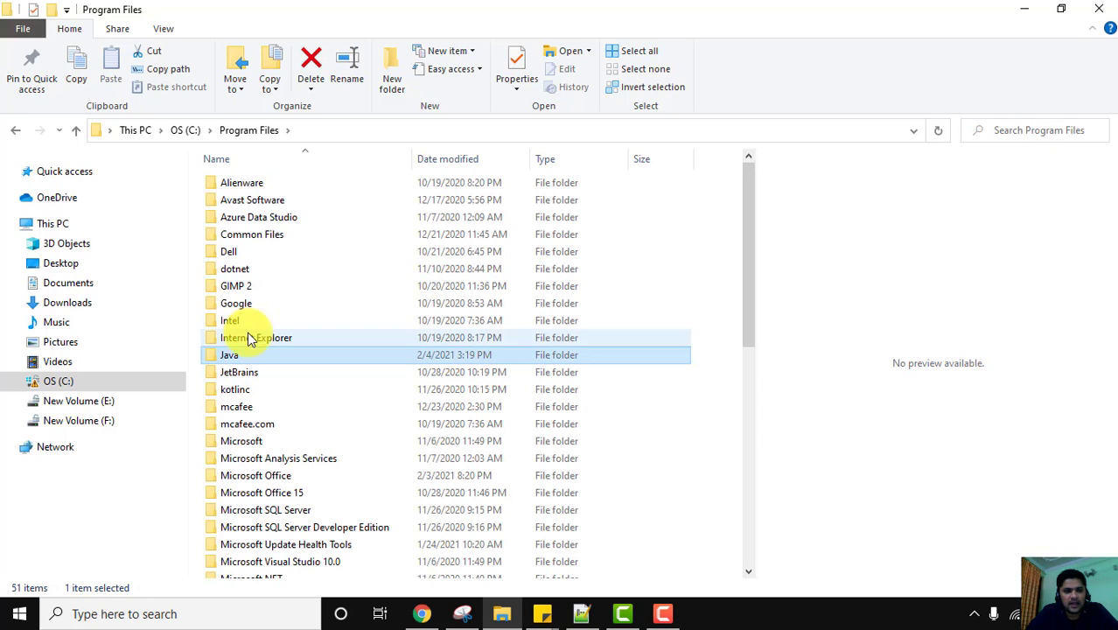
# Open Java\jdk-15.0.2\bin and copy its full path from the address bar.
pyautogui.doubleClick(234, 357)
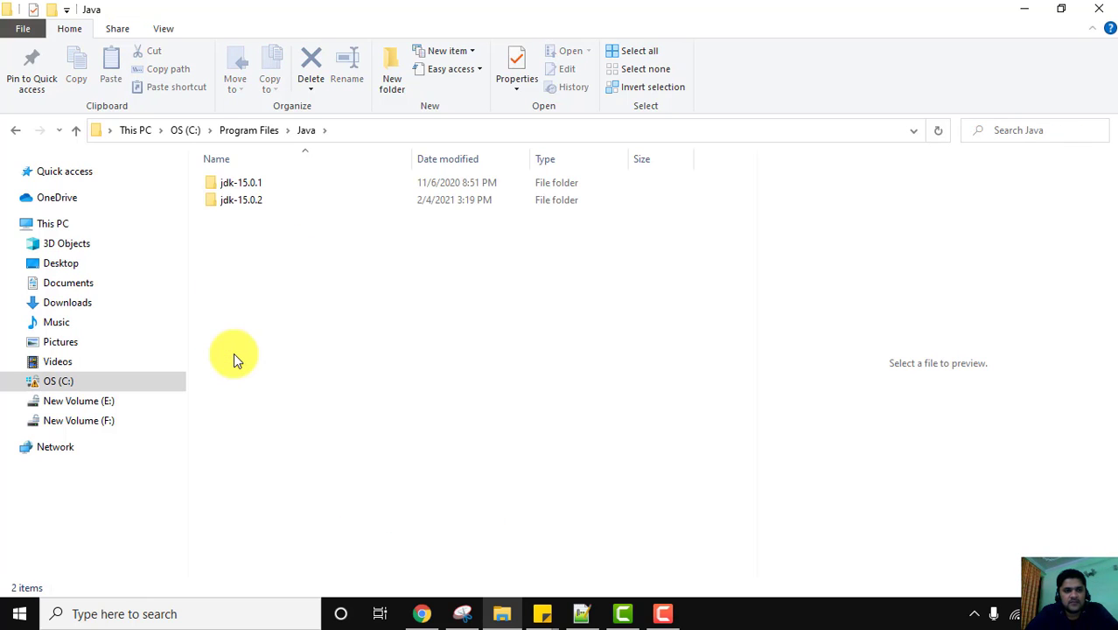
pyautogui.click(271, 208)
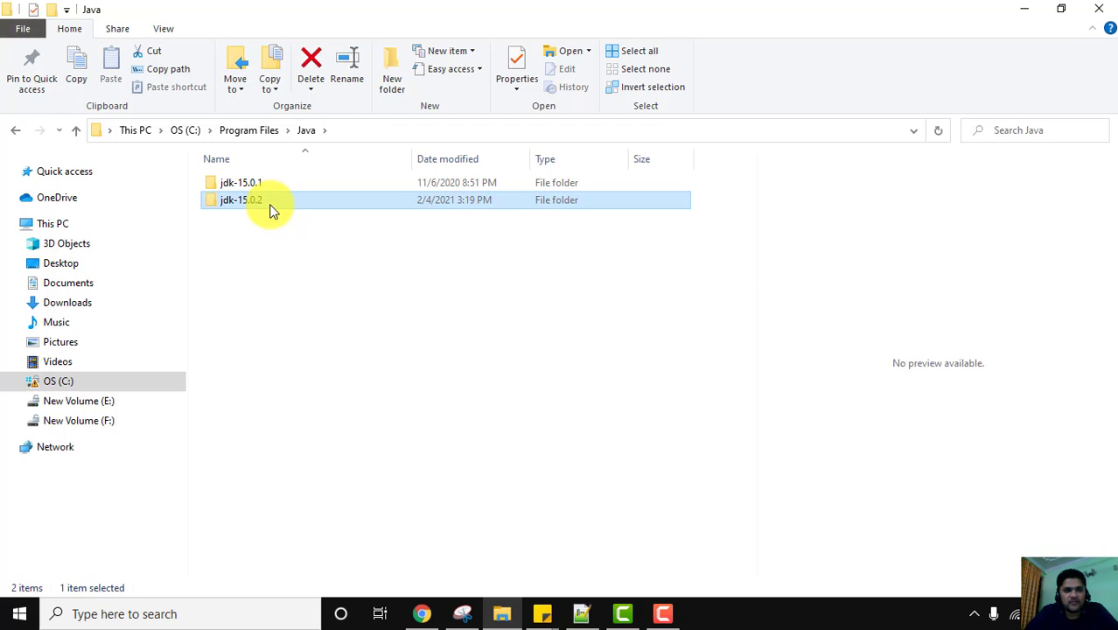
pyautogui.doubleClick(241, 199)
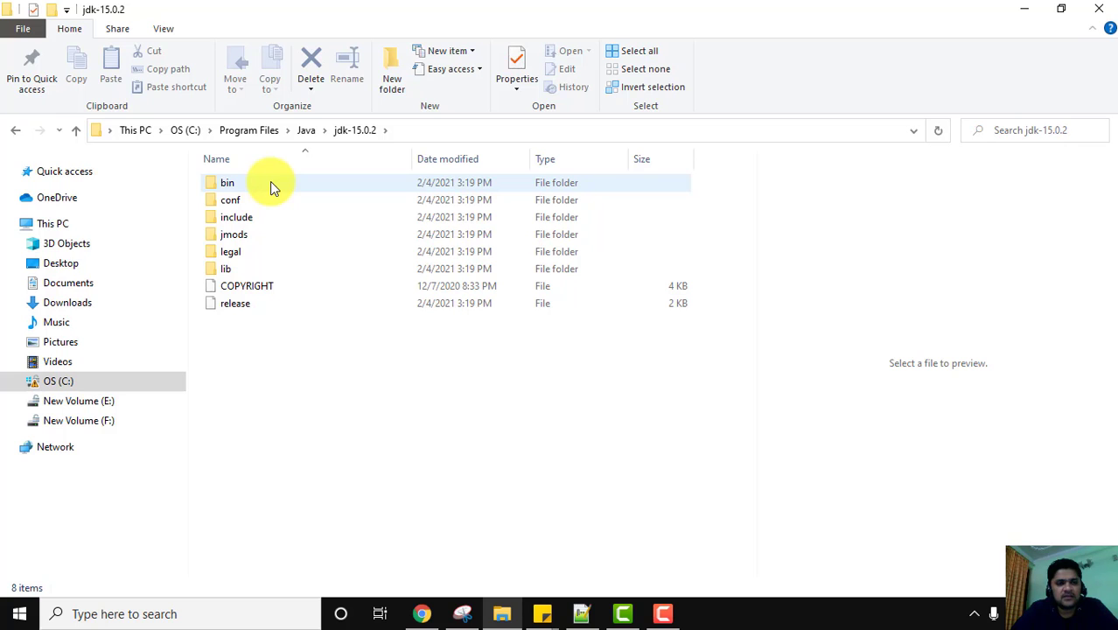
pyautogui.doubleClick(270, 182)
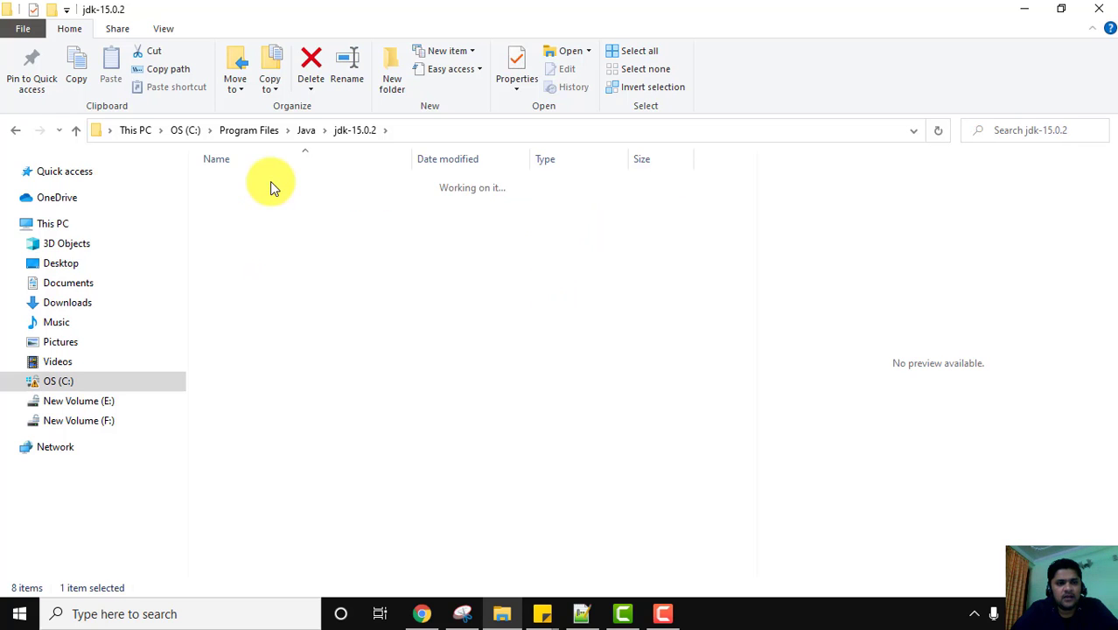
pyautogui.click(466, 133)
pyautogui.hotkey('ctrl', 'c')
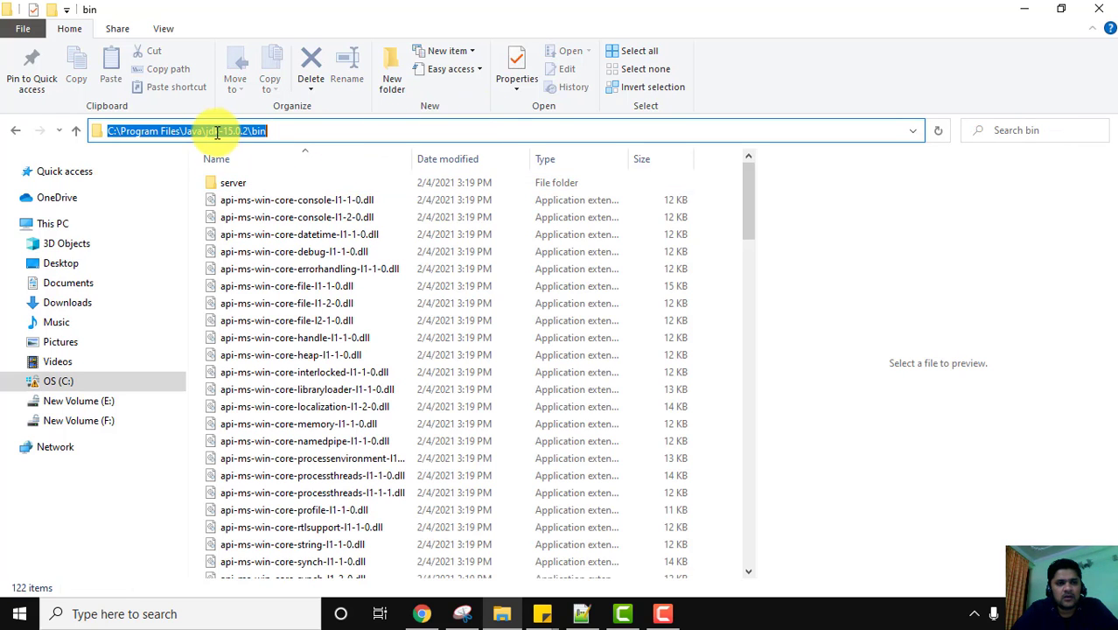
pyautogui.rightClick(217, 131)
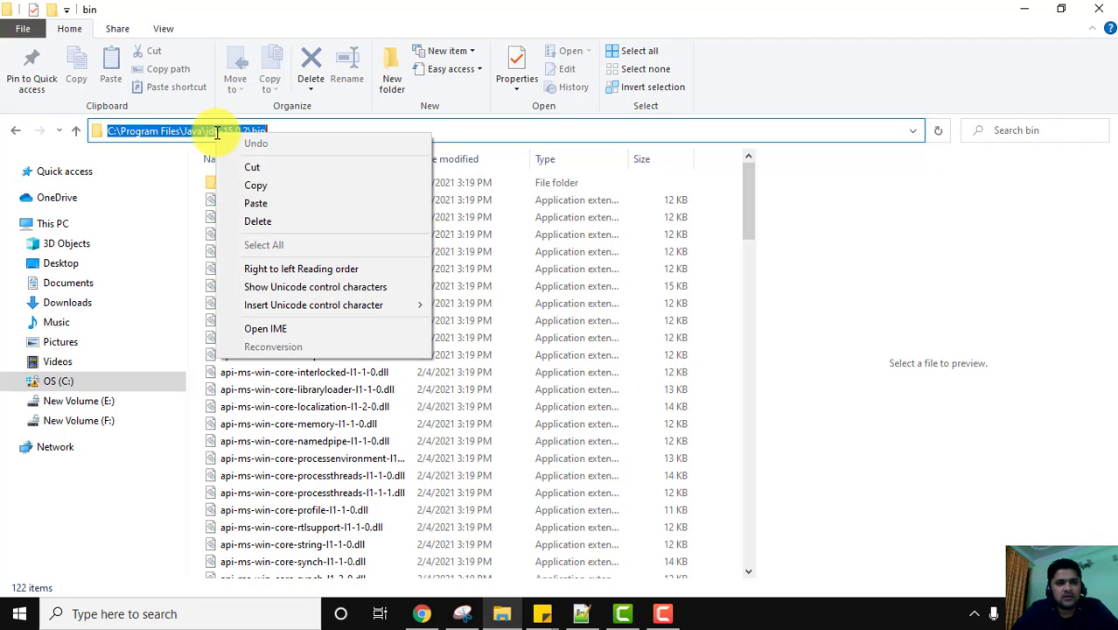
pyautogui.click(258, 186)
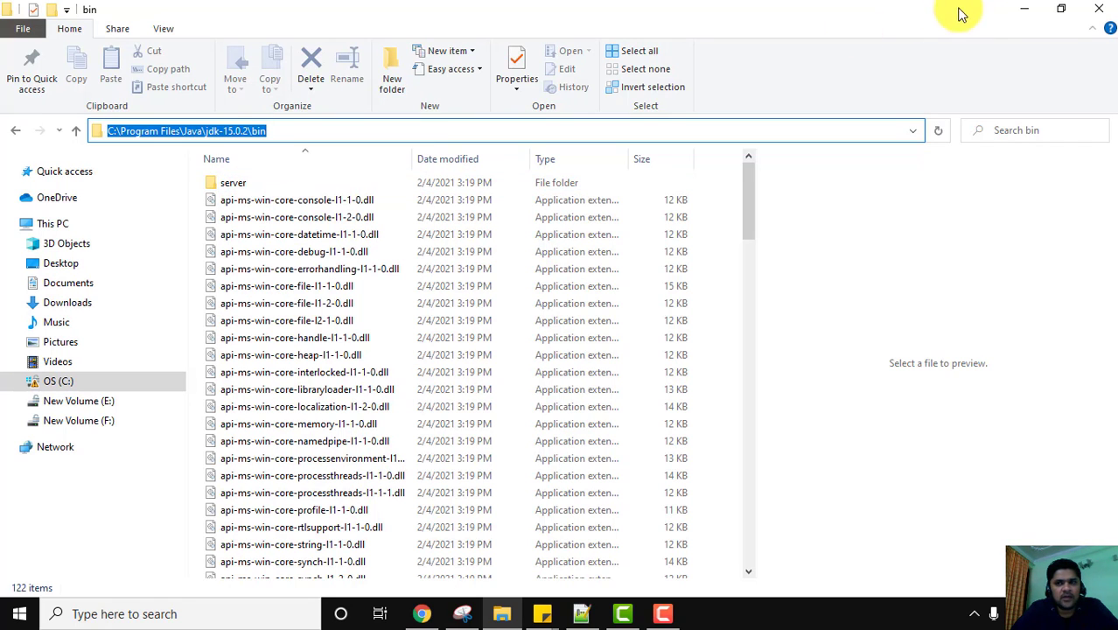
# Open the Environment Variables dialog through a Windows search for 'enviro'.
pyautogui.click(1023, 9)
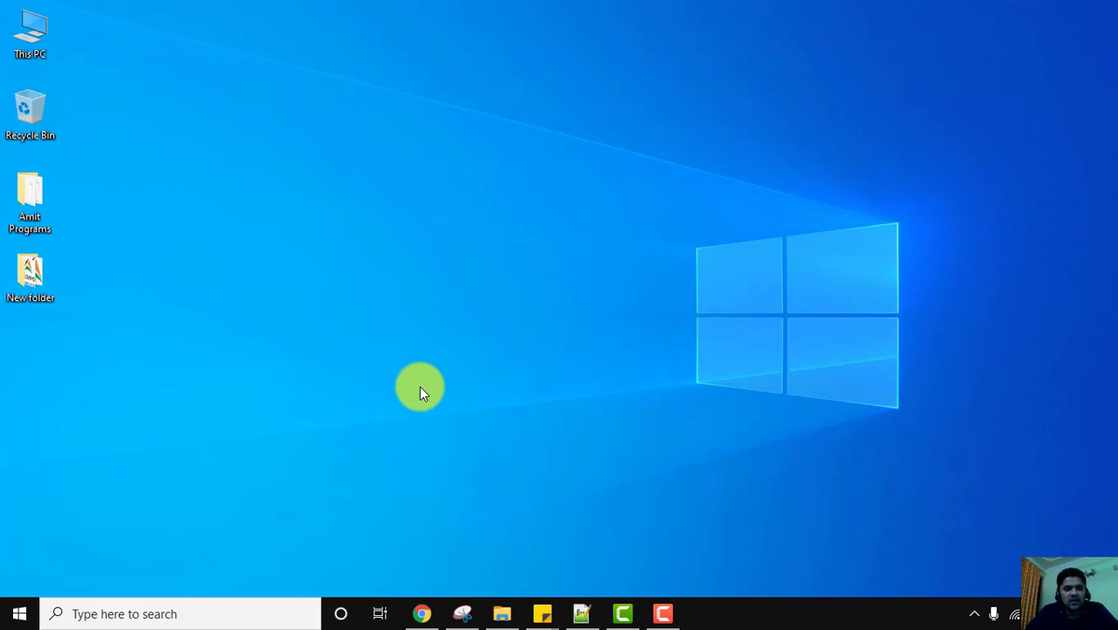
pyautogui.click(18, 613)
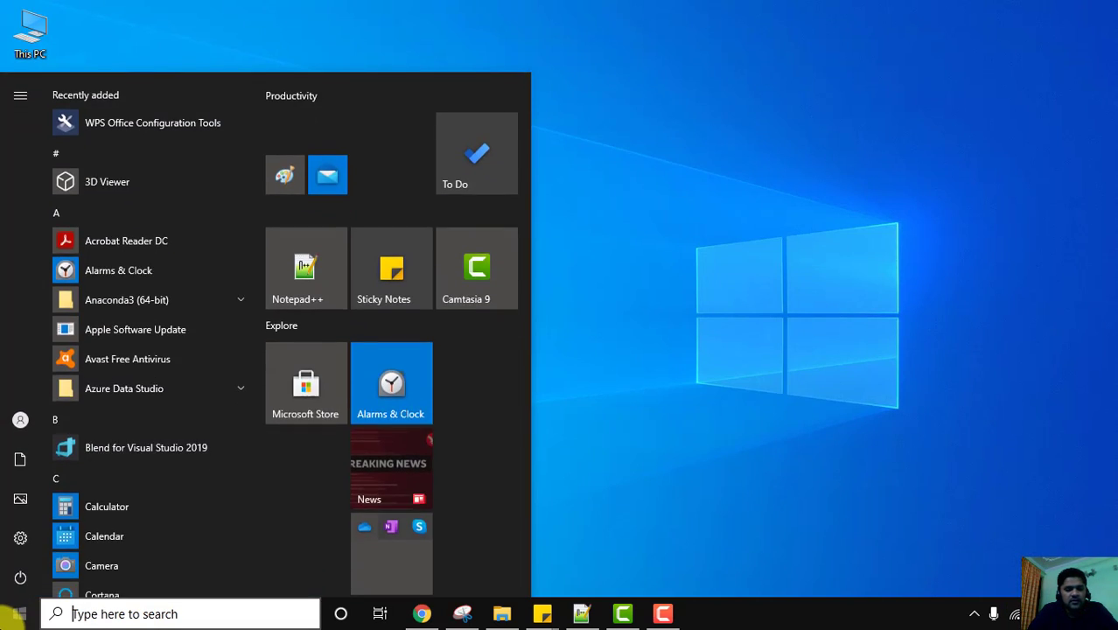
pyautogui.write('enviro')
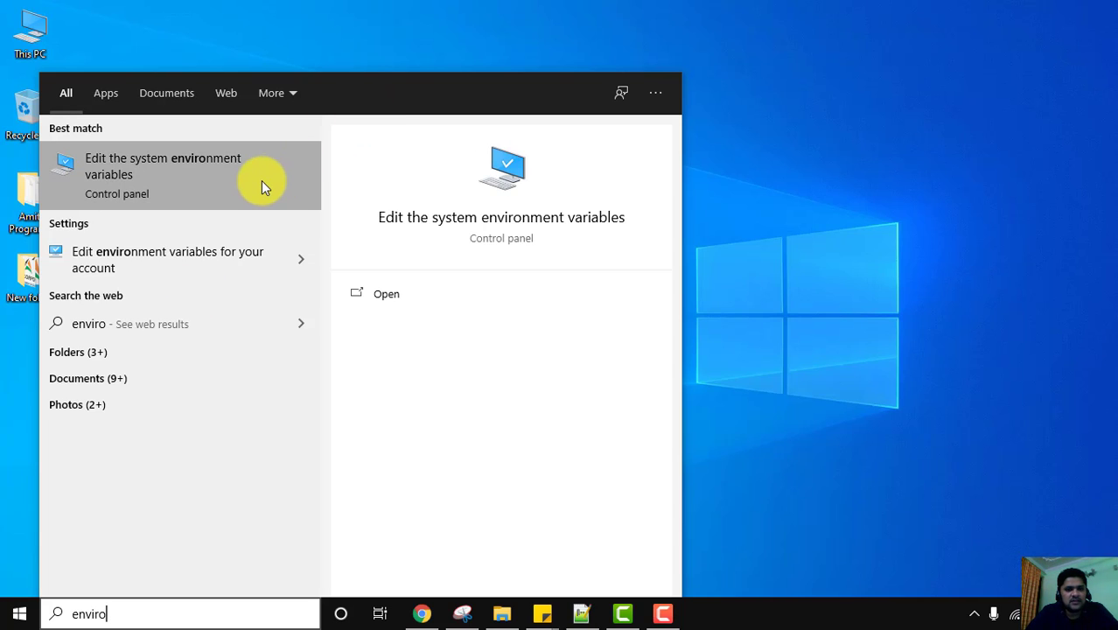
pyautogui.click(262, 180)
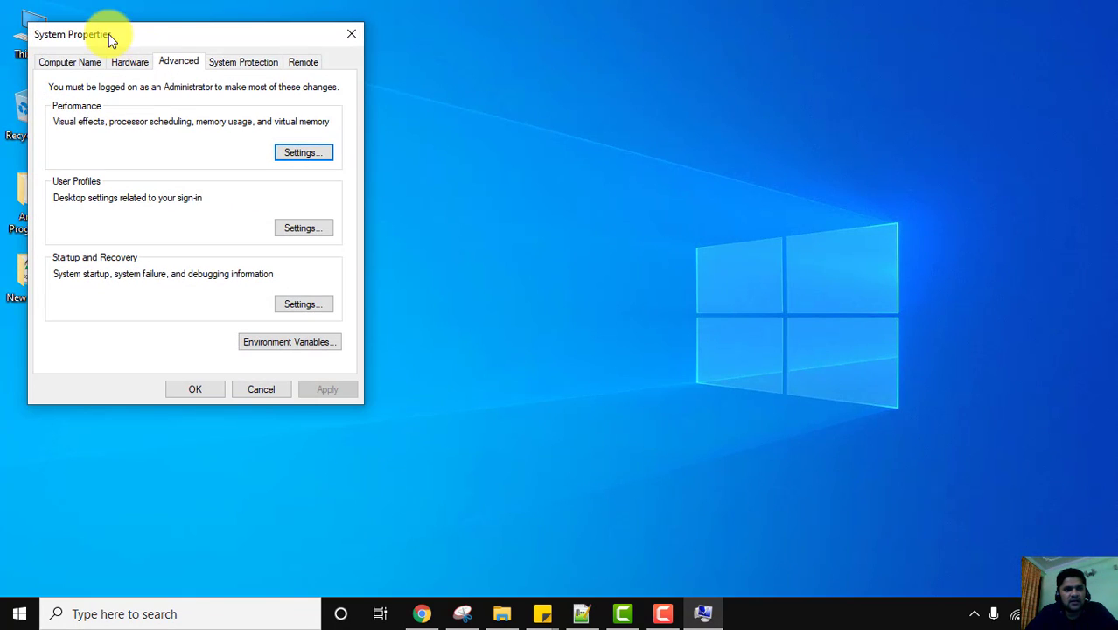
pyautogui.click(323, 342)
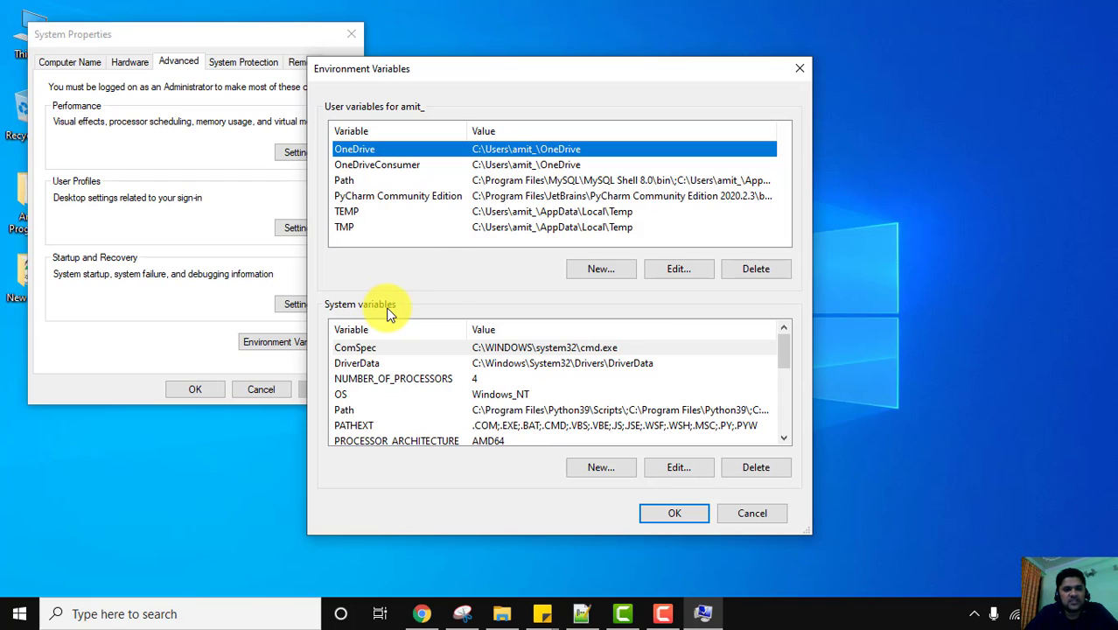
# Add a new system Path entry containing the pasted C:\Program Files\Java\jdk-15.0.2\bin path.
pyautogui.click(696, 395)
pyautogui.click(634, 409)
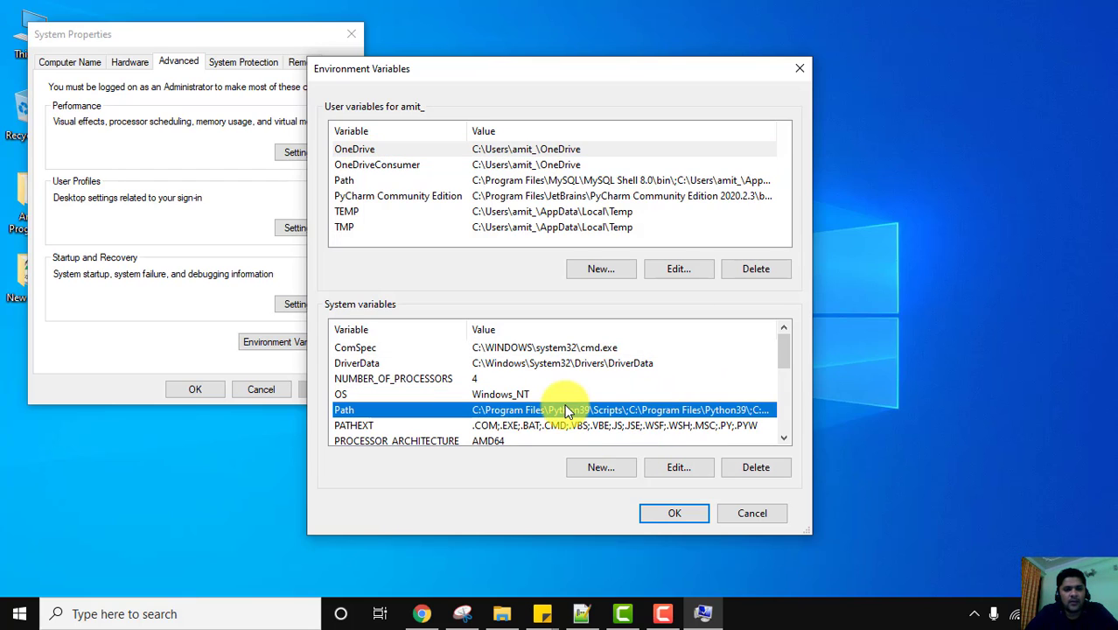
pyautogui.doubleClick(567, 409)
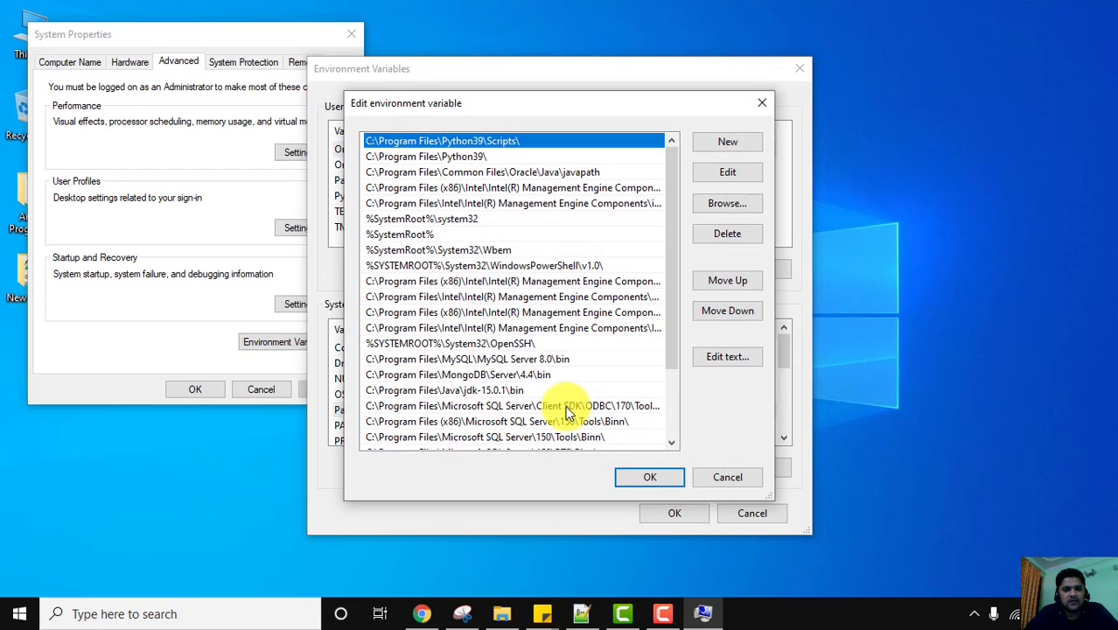
pyautogui.scroll(-2, 674, 412)
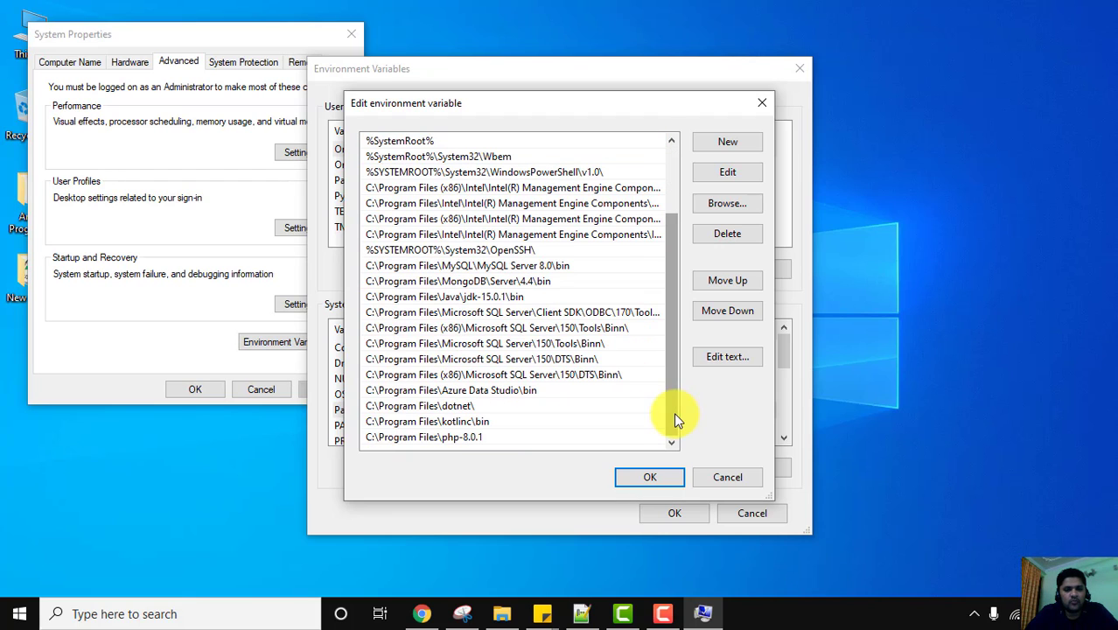
pyautogui.click(728, 146)
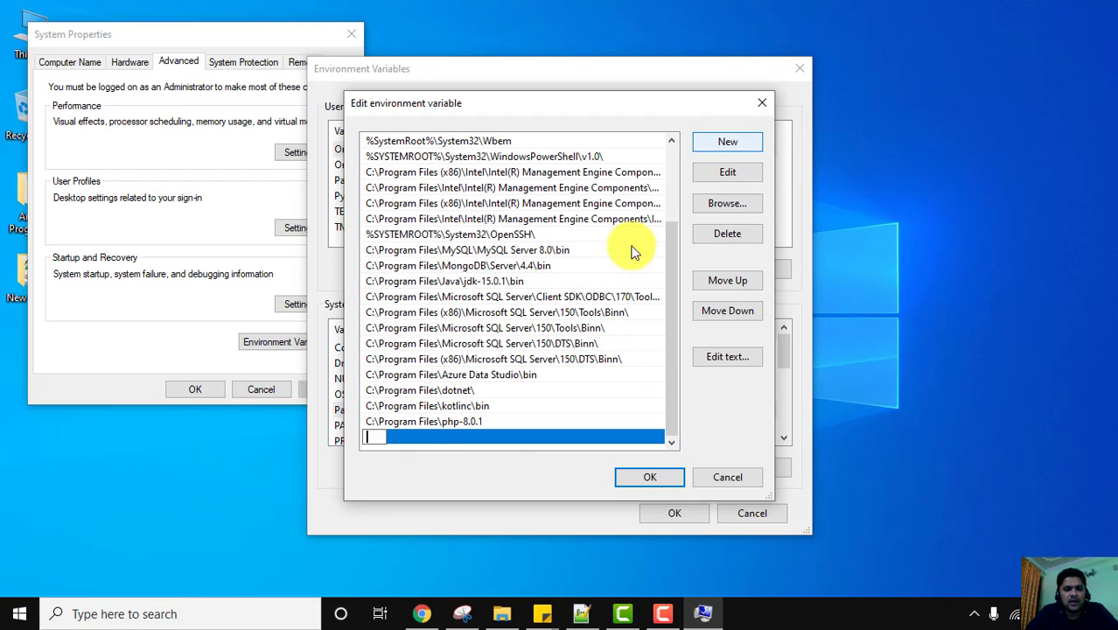
pyautogui.rightClick(370, 437)
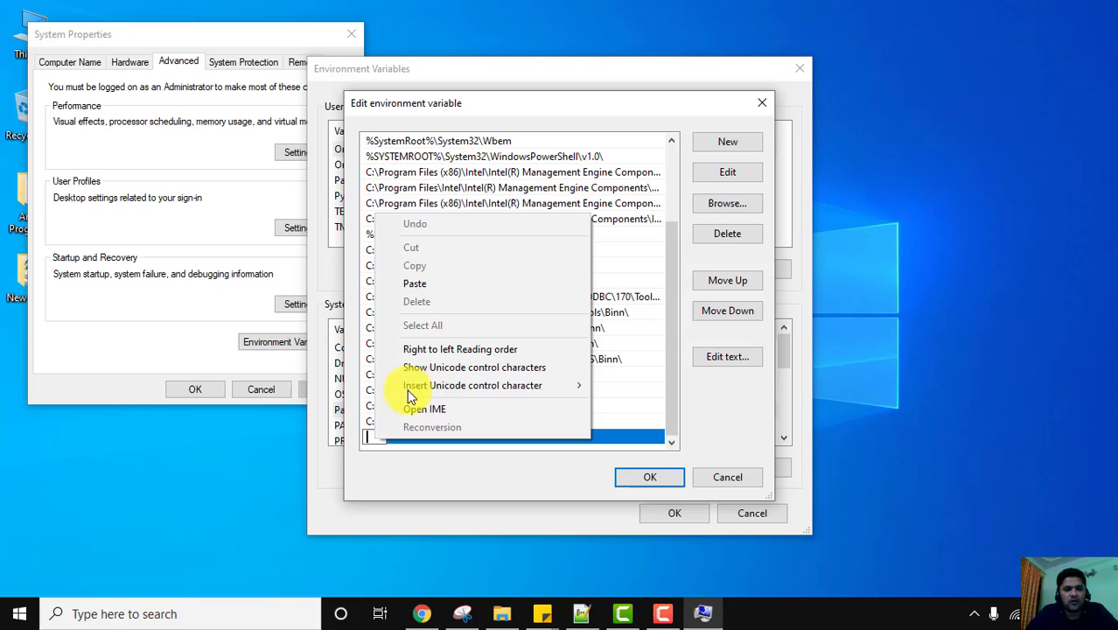
pyautogui.click(455, 285)
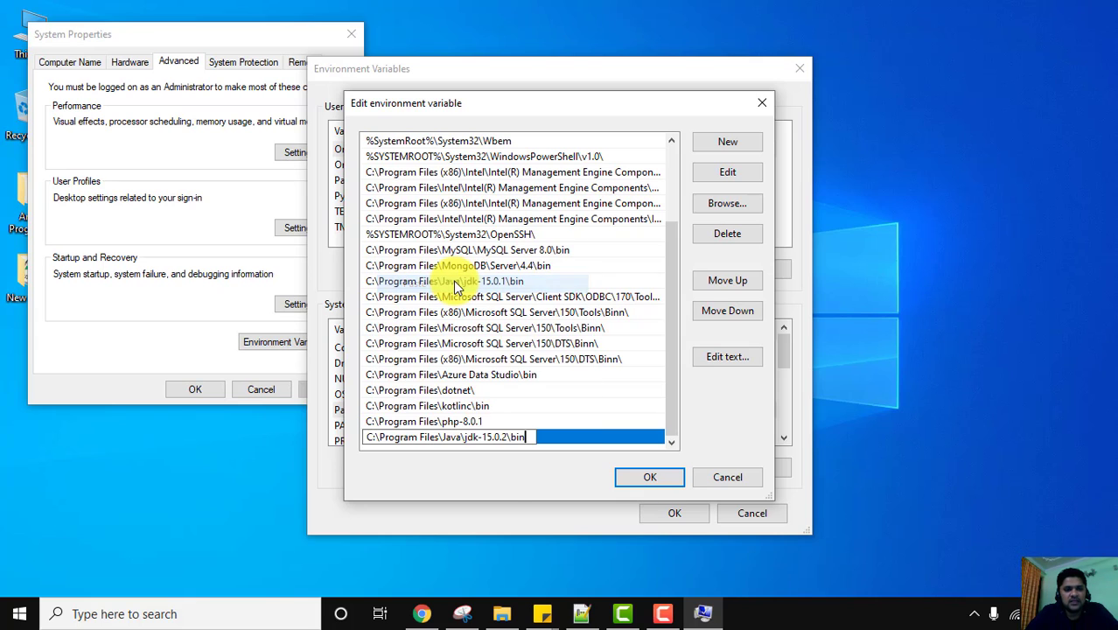
# Check the entry against the bin folder's path, then confirm all three dialogs with OK.
pyautogui.click(501, 609)
pyautogui.click(431, 133)
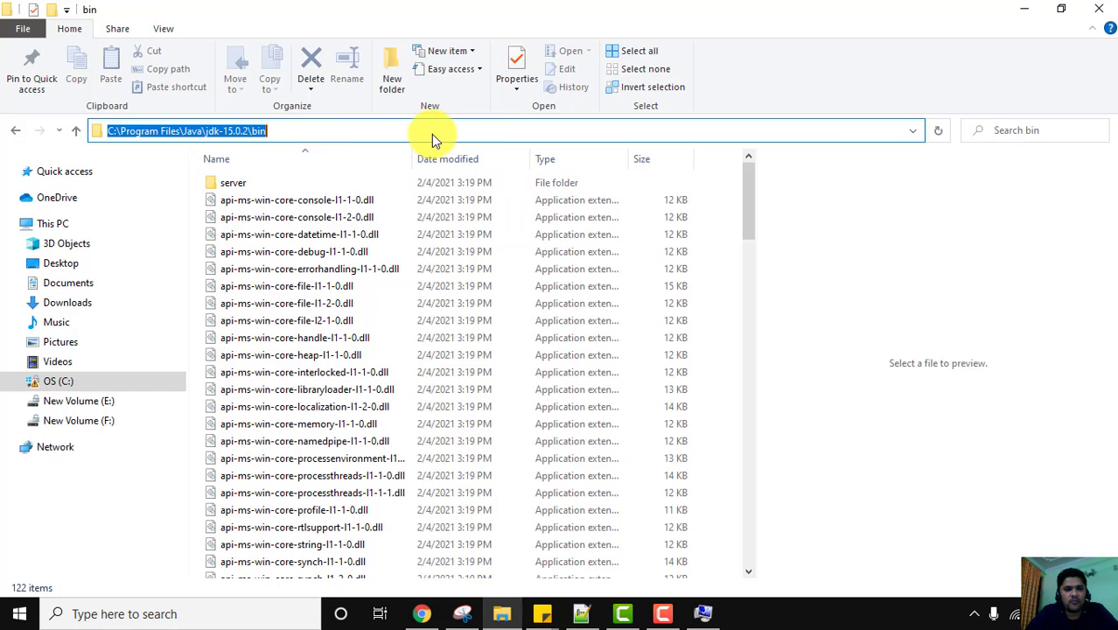
pyautogui.click(1024, 9)
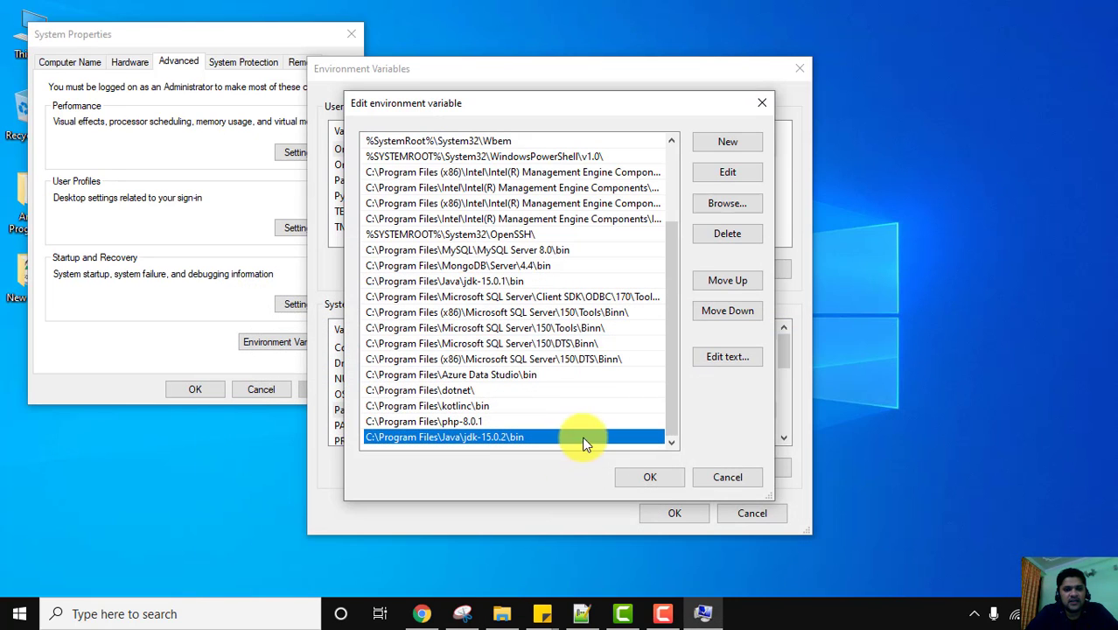
pyautogui.click(662, 481)
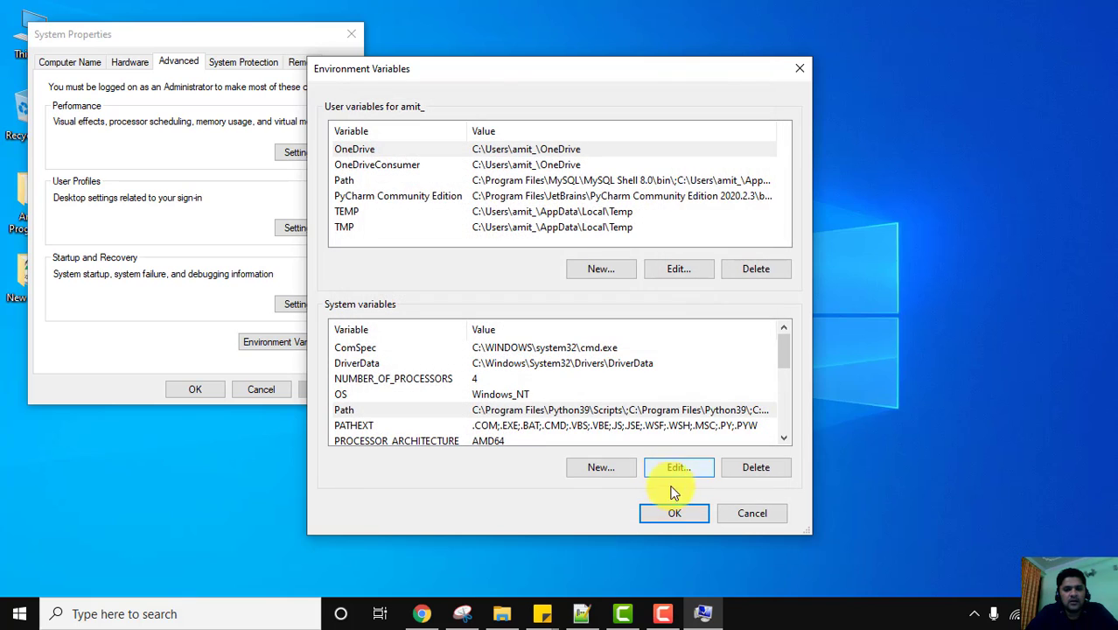
pyautogui.click(678, 512)
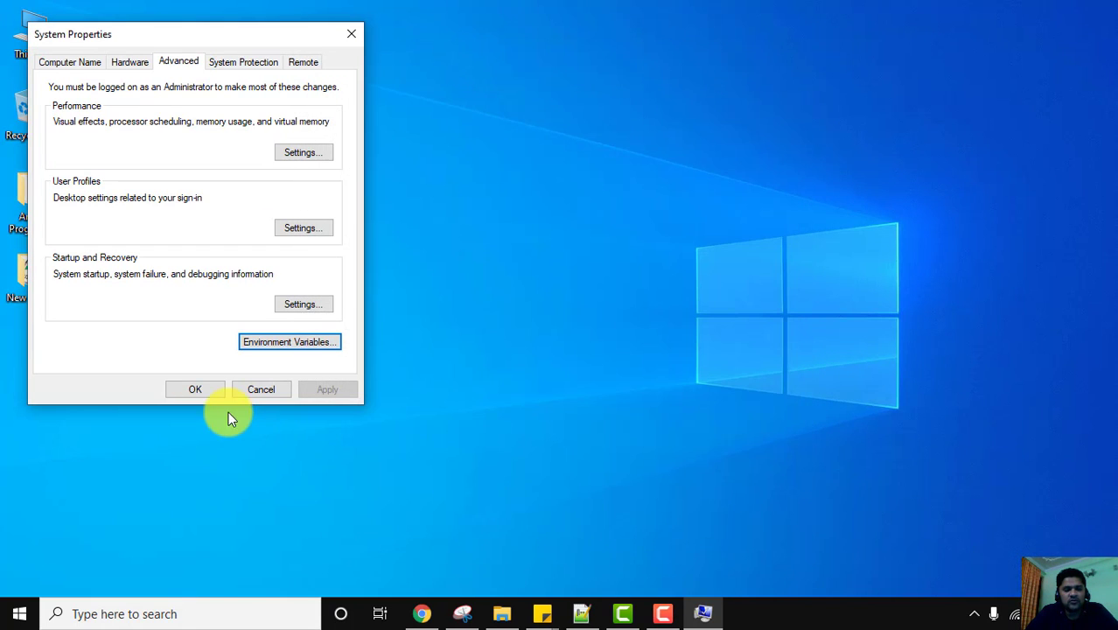
pyautogui.click(198, 390)
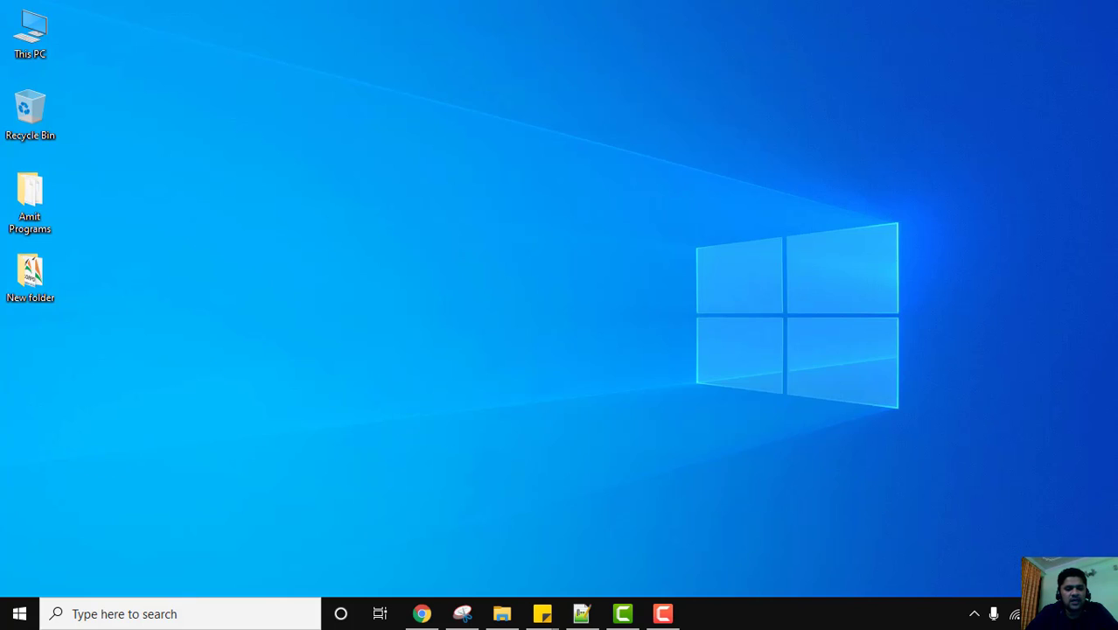
# Open Command Prompt via 'cmd' search and run java --version, showing Java 15.0.2.
pyautogui.click(19, 613)
pyautogui.write('cmd')
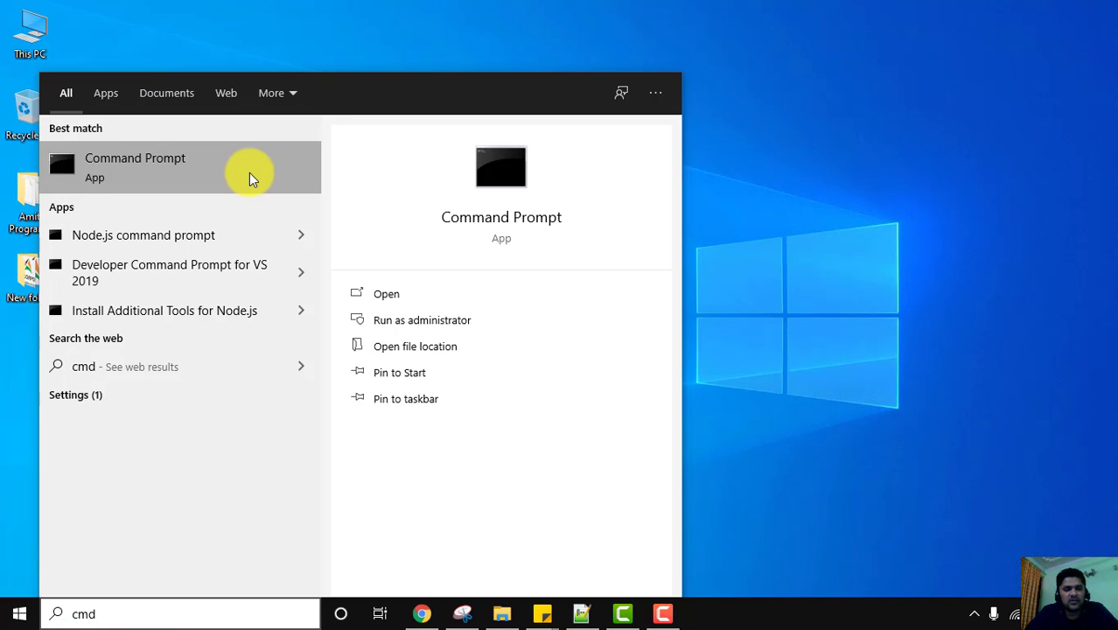
pyautogui.click(249, 172)
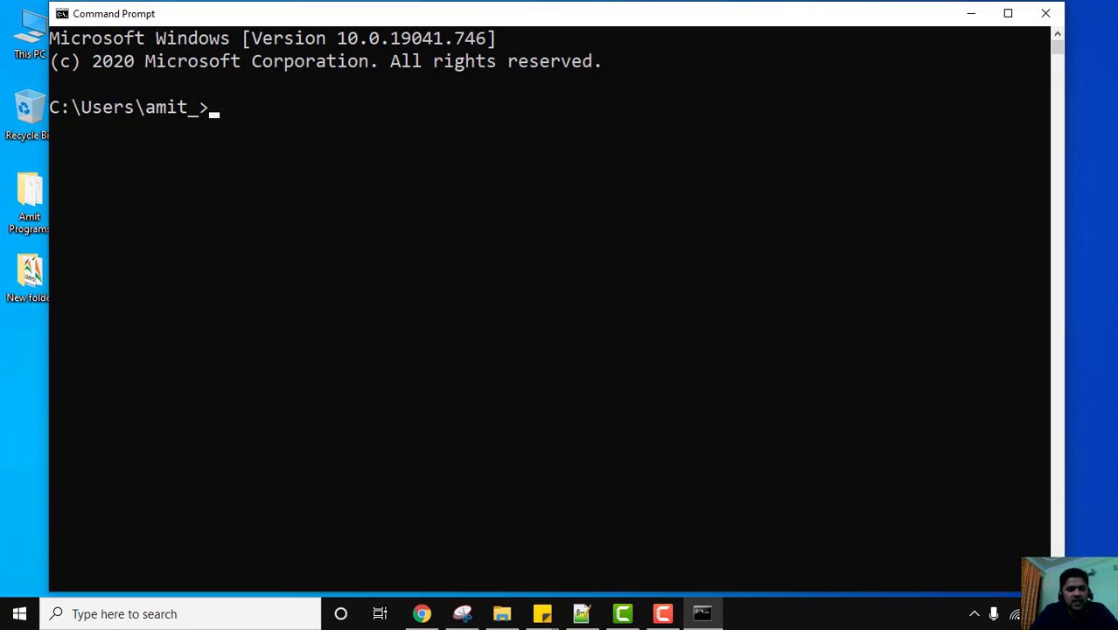
pyautogui.write('java --version')
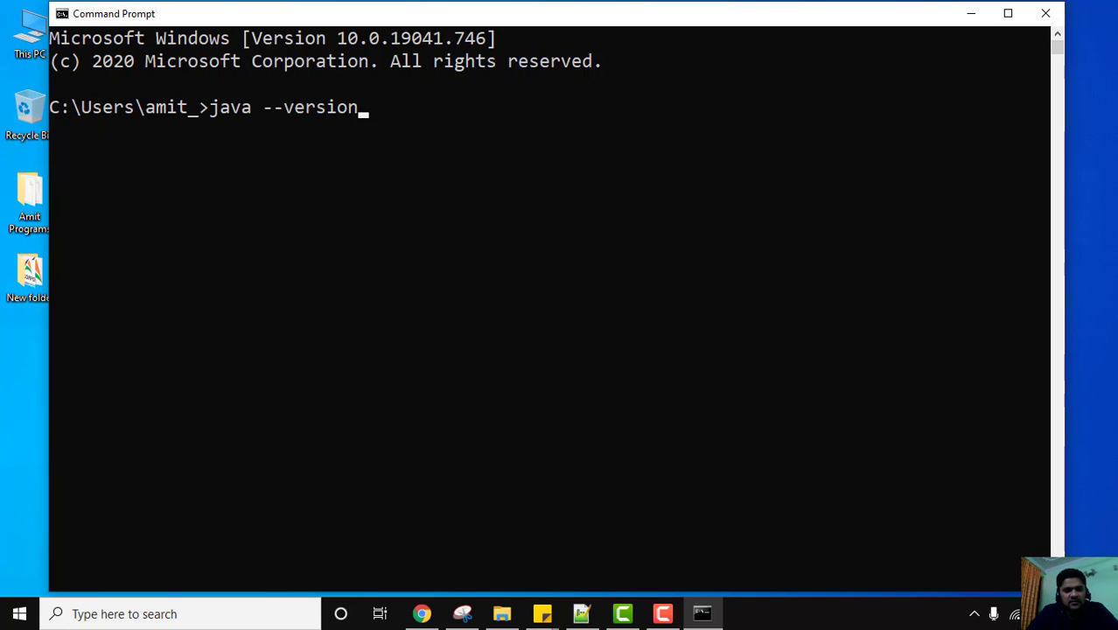
pyautogui.press('Return')
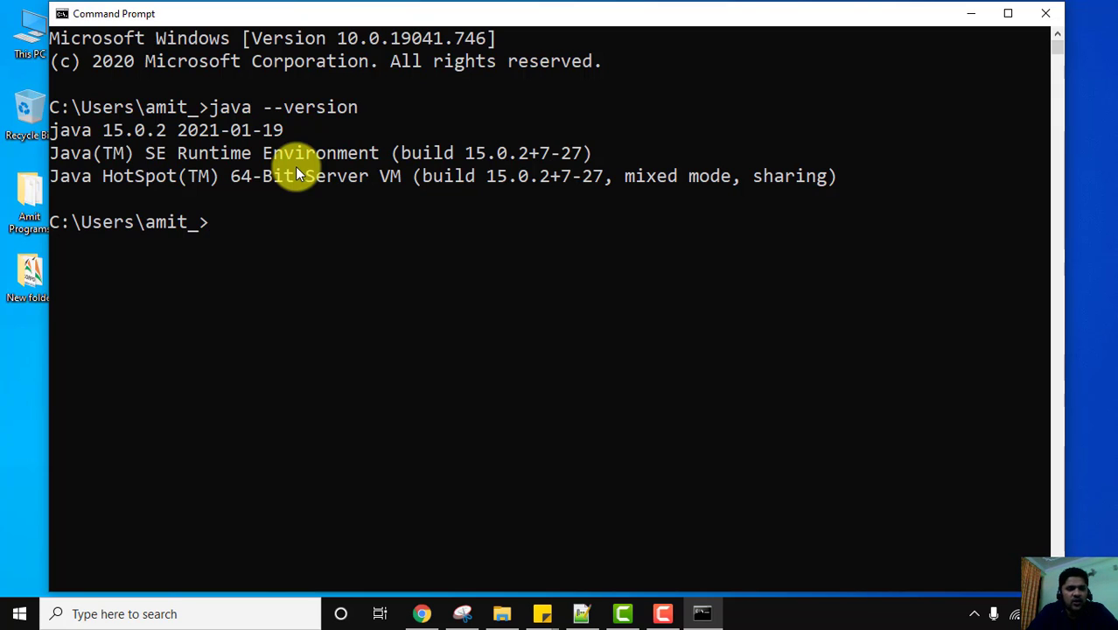
# Create a desktop folder named Project, move it into the icon column and open it.
pyautogui.click(978, 9)
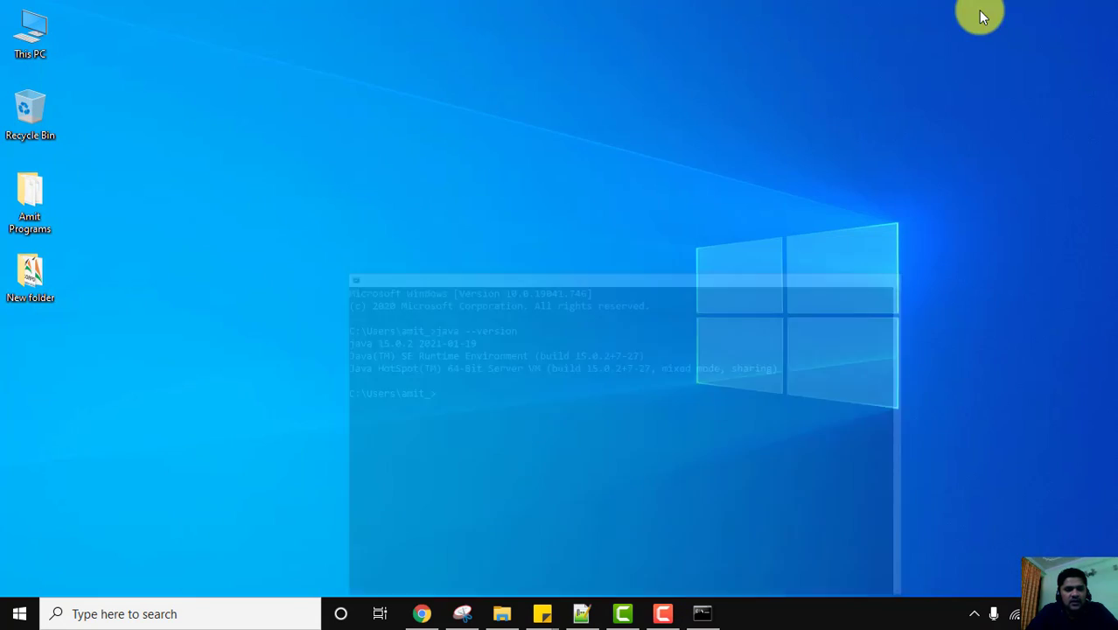
pyautogui.rightClick(240, 409)
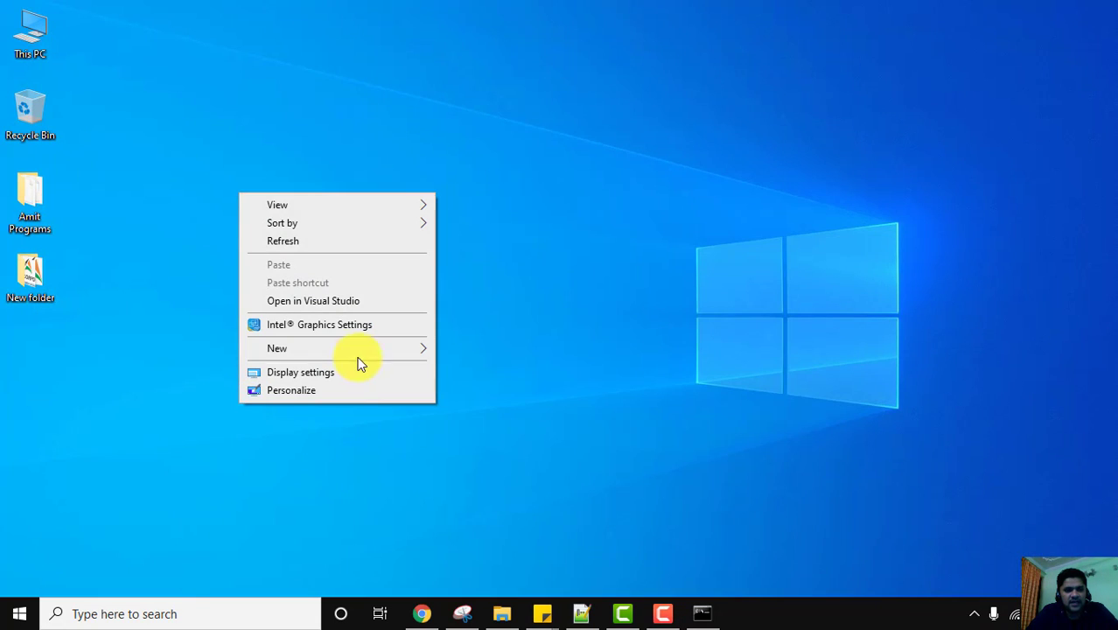
pyautogui.moveTo(380, 354)
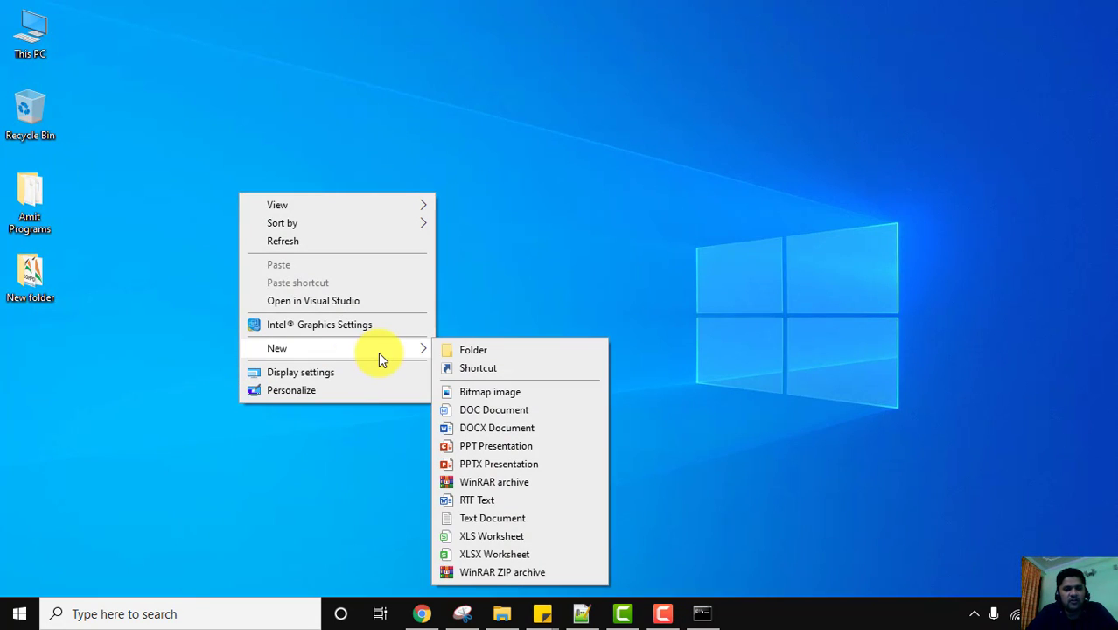
pyautogui.click(494, 350)
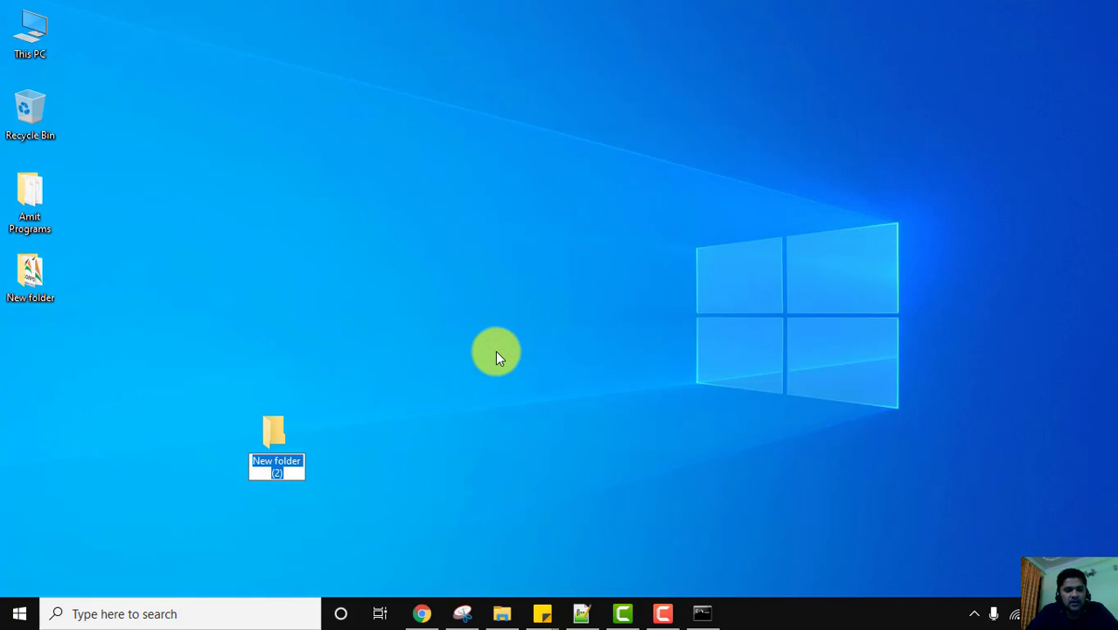
pyautogui.write('Jav')
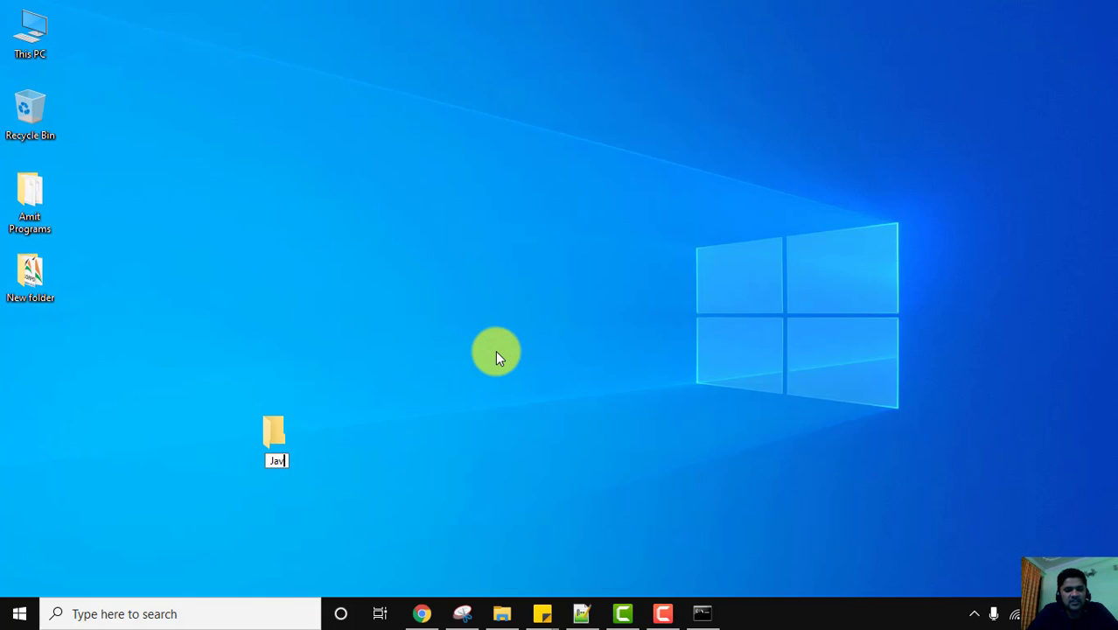
pyautogui.press('BackSpace')
pyautogui.press('BackSpace')
pyautogui.press('BackSpace')
pyautogui.write('Project')
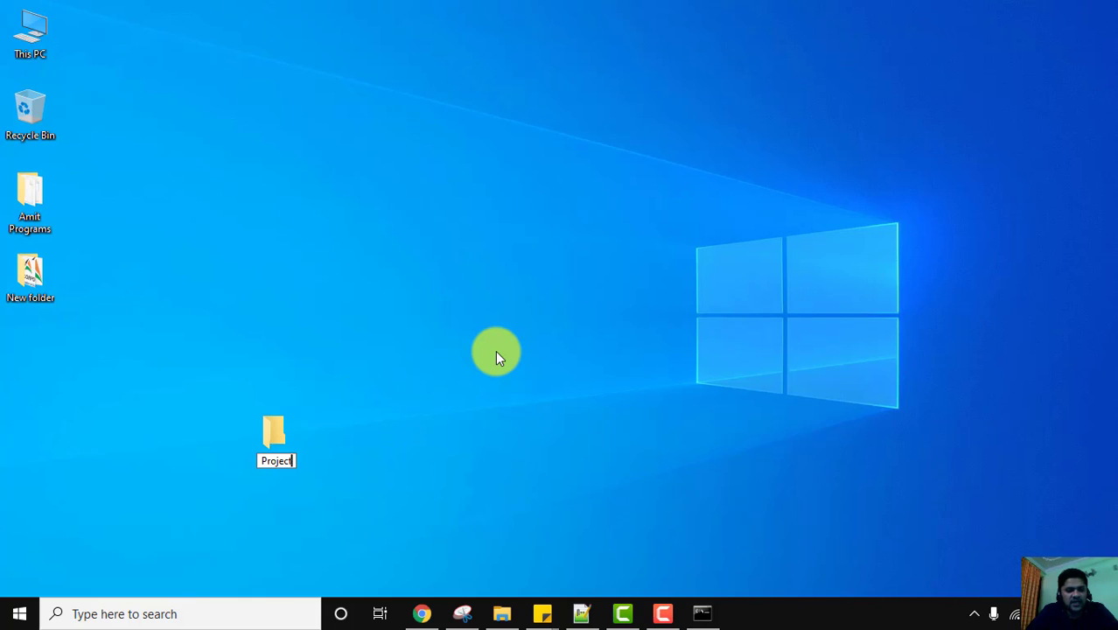
pyautogui.moveTo(272, 428); pyautogui.dragTo(29, 362)
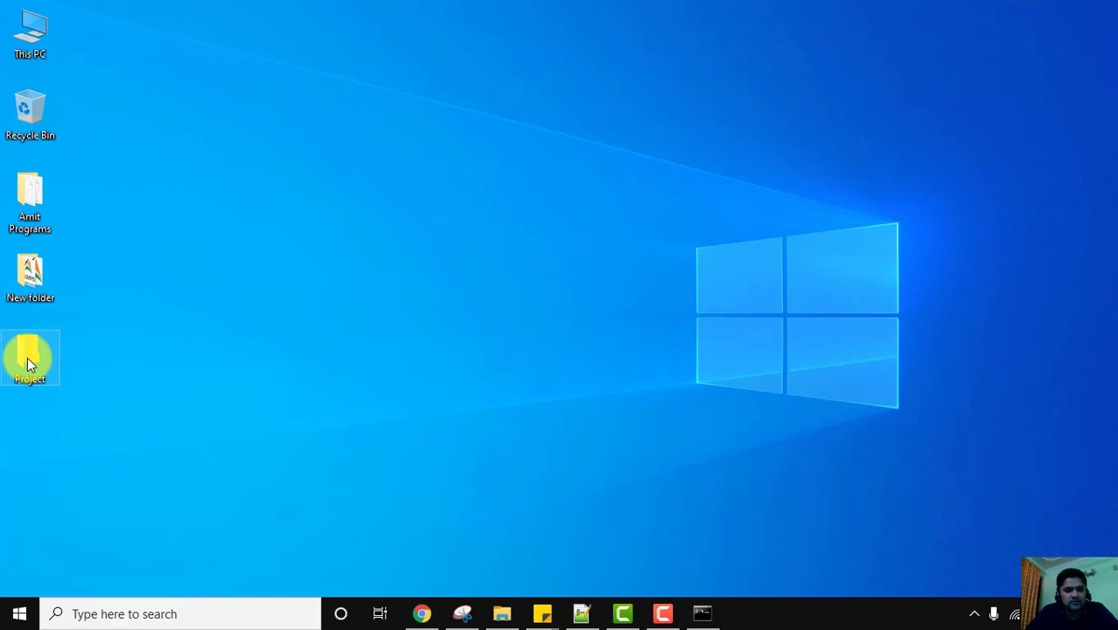
pyautogui.doubleClick(28, 362)
# Create a new text document in Project and rename it Example1.java, accepting the extension change.
pyautogui.rightClick(396, 262)
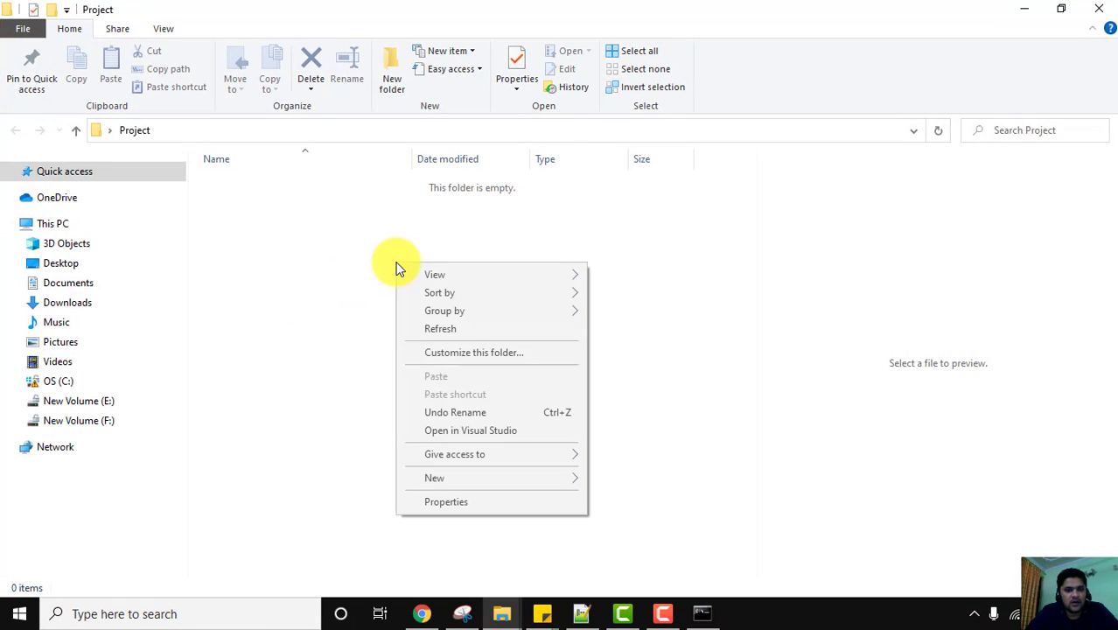
pyautogui.moveTo(573, 480)
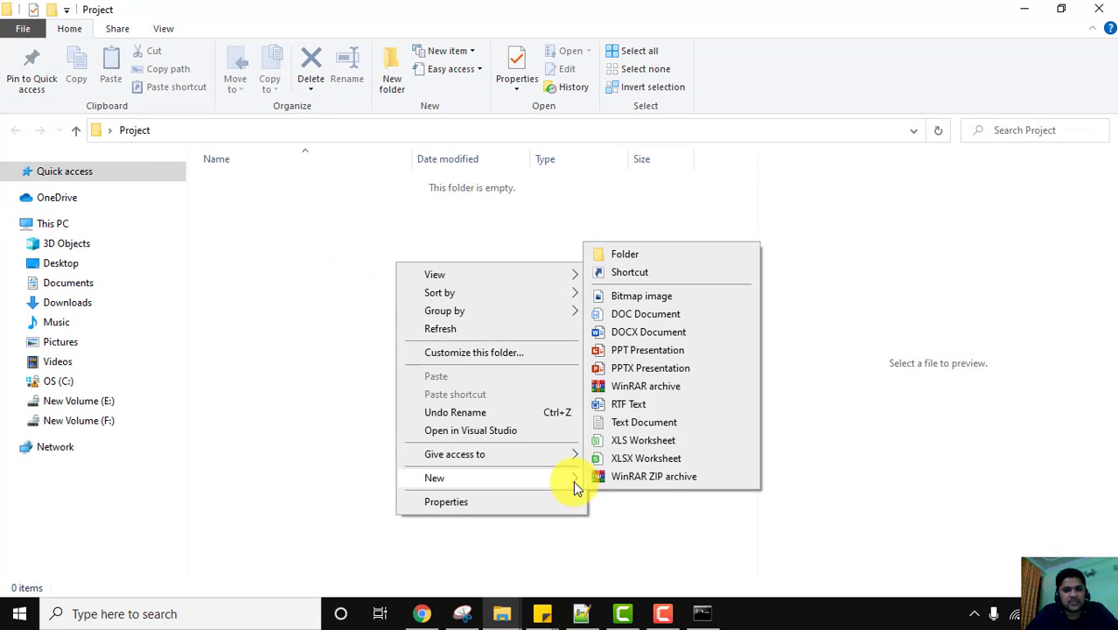
pyautogui.click(668, 422)
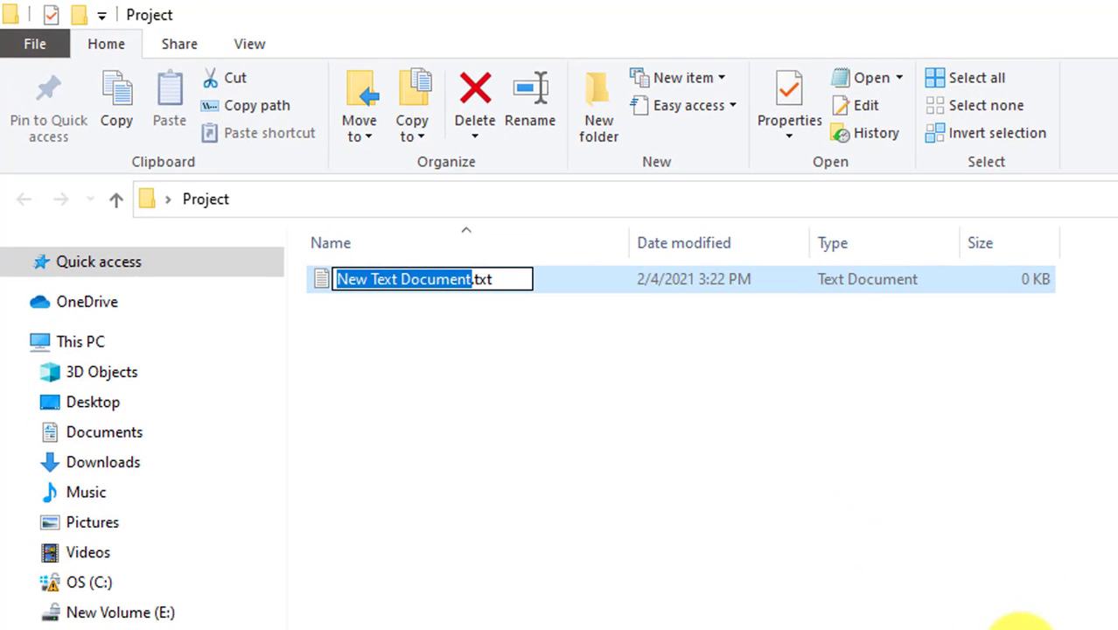
pyautogui.write('Examp')
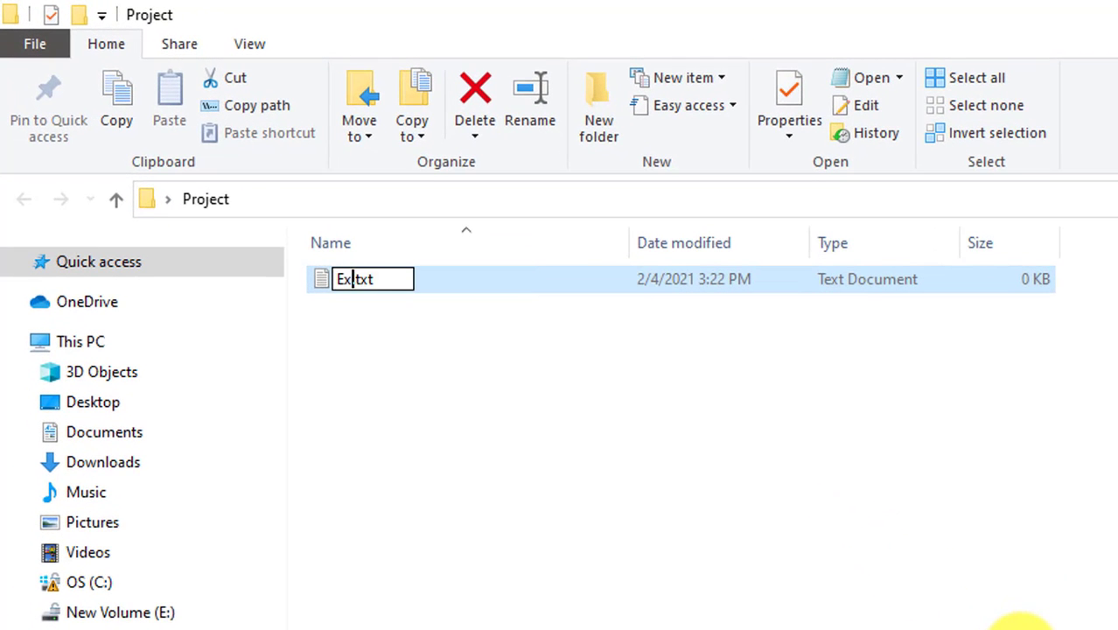
pyautogui.write('le1')
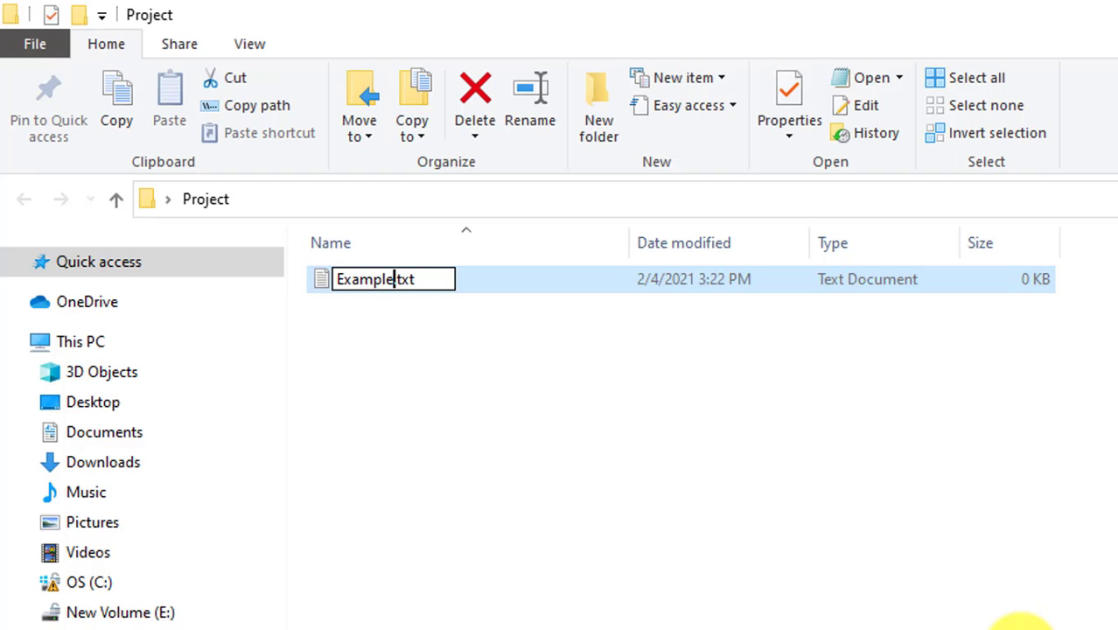
pyautogui.press('Right')
pyautogui.press('Right')
pyautogui.press('Right')
pyautogui.press('Right')
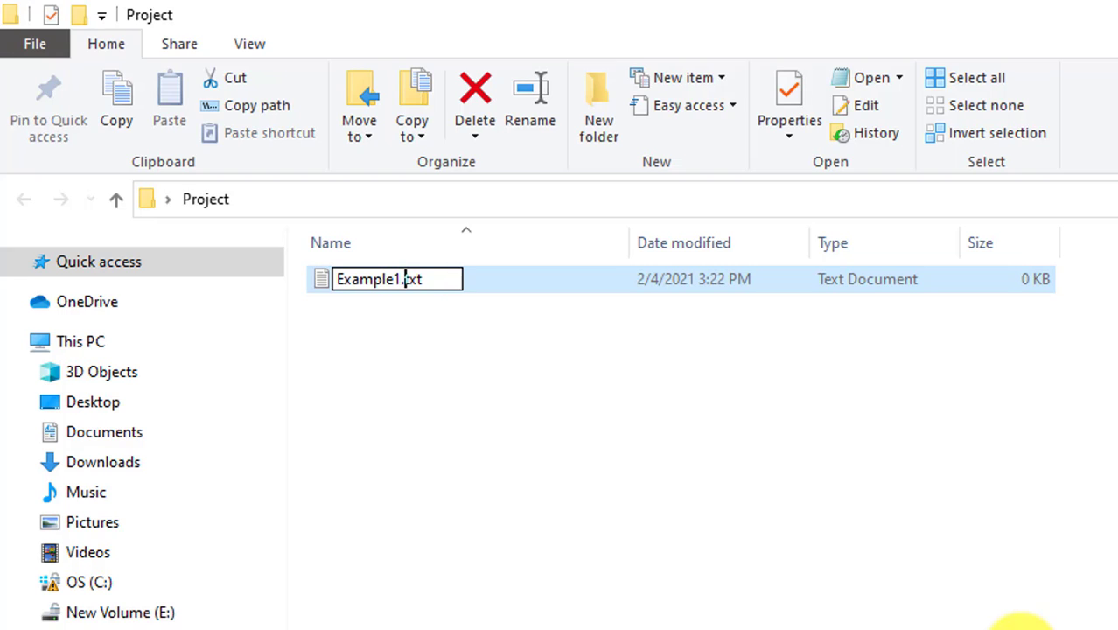
pyautogui.press('BackSpace')
pyautogui.press('BackSpace')
pyautogui.press('BackSpace')
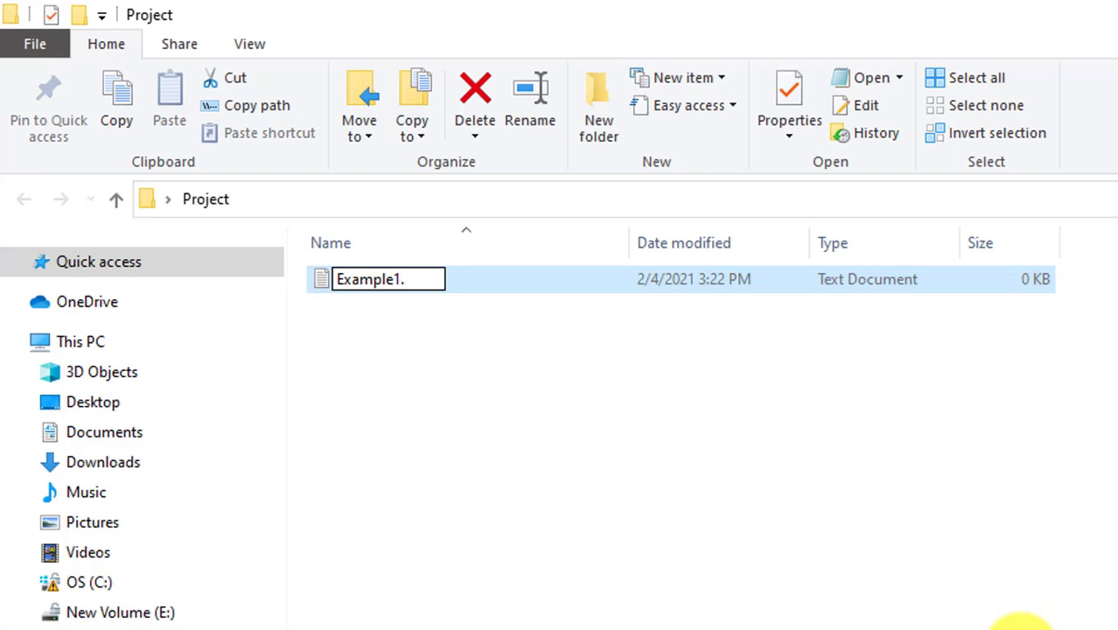
pyautogui.write('java')
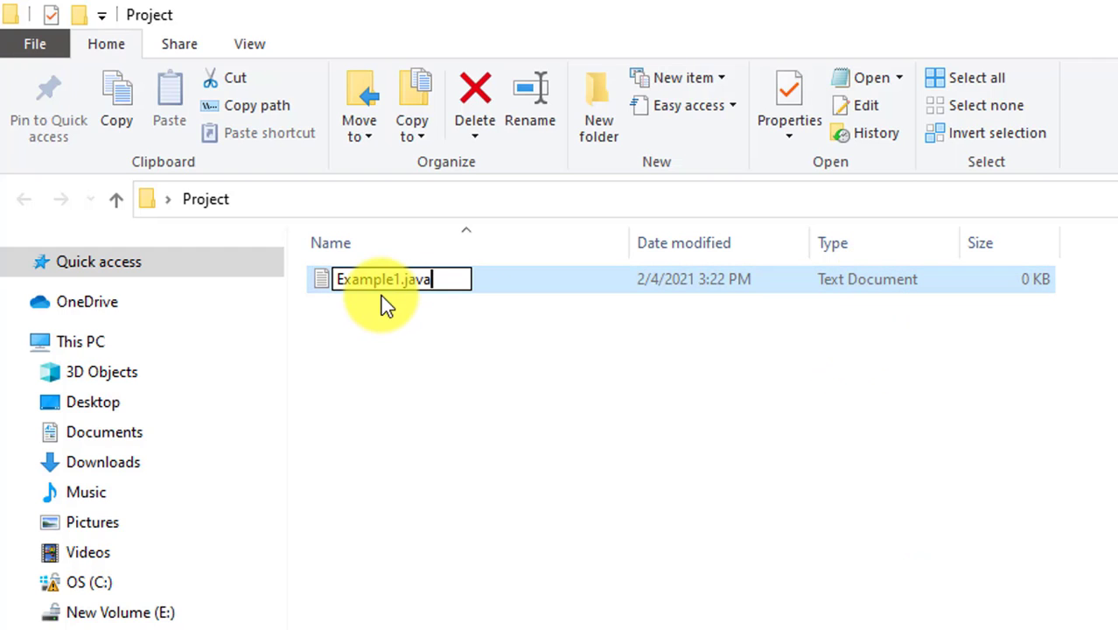
pyautogui.click(637, 444)
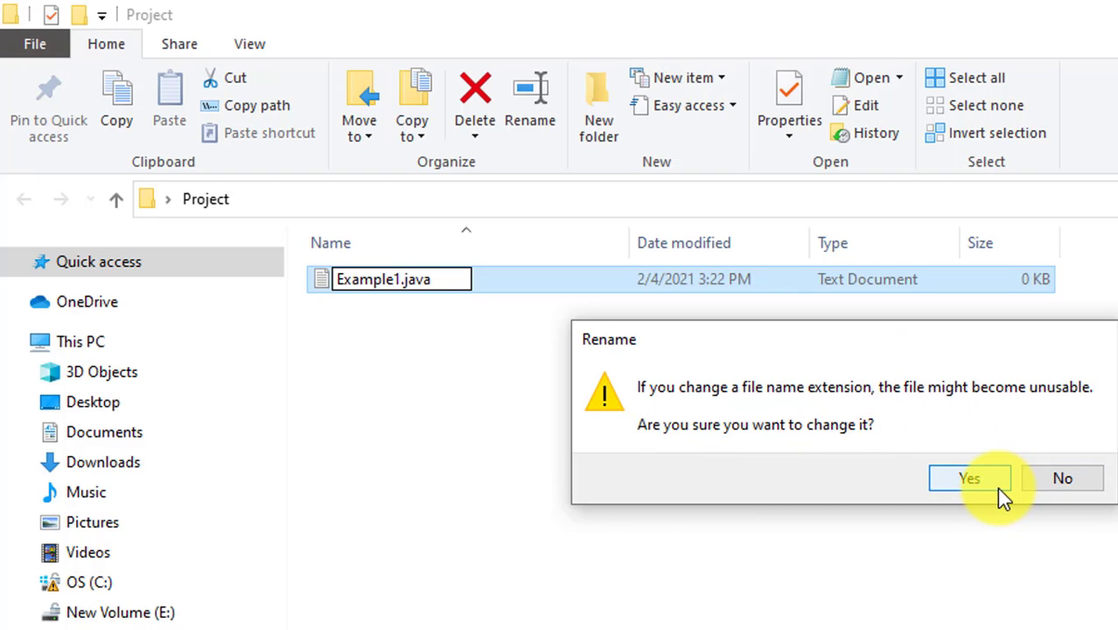
pyautogui.click(969, 479)
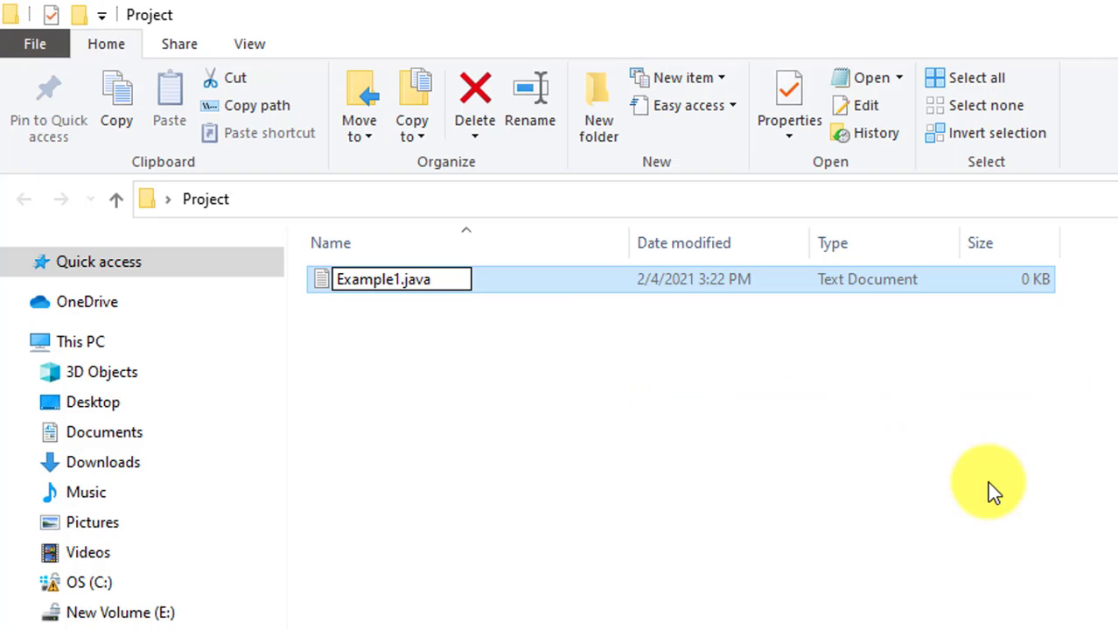
pyautogui.click(831, 280)
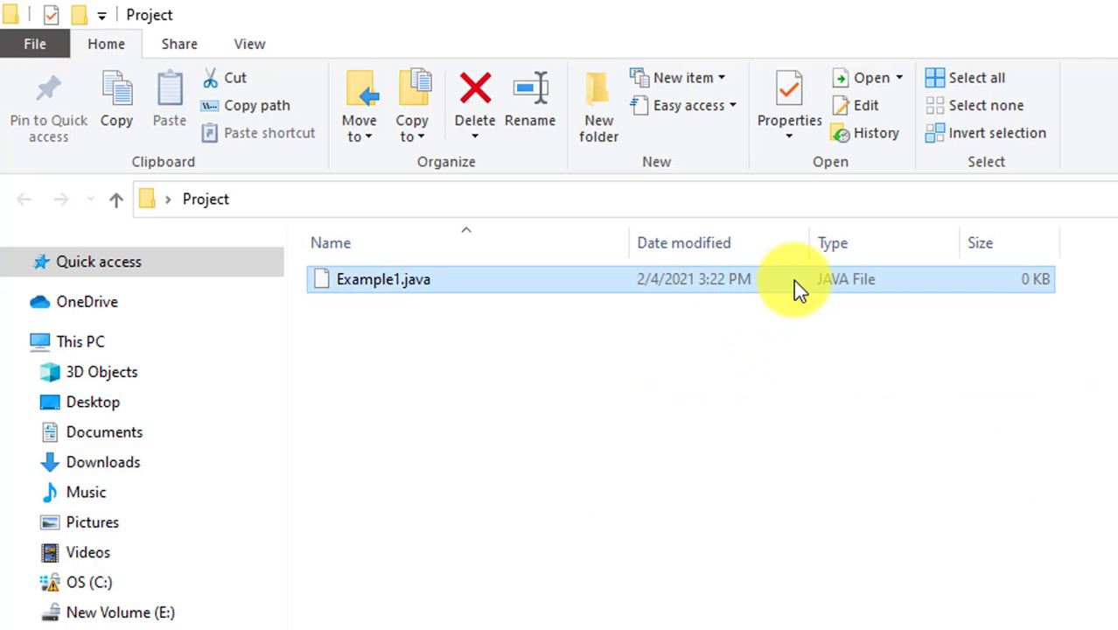
# Open Example1.java in Notepad++ using its right-click Edit with Notepad++ entry.
pyautogui.rightClick(793, 280)
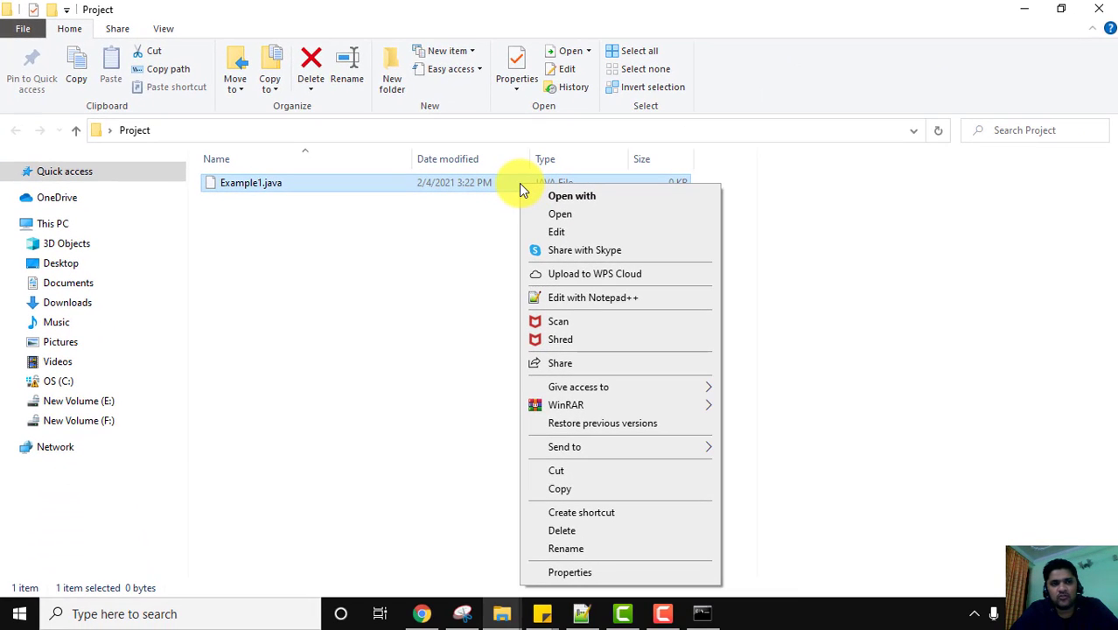
pyautogui.click(592, 300)
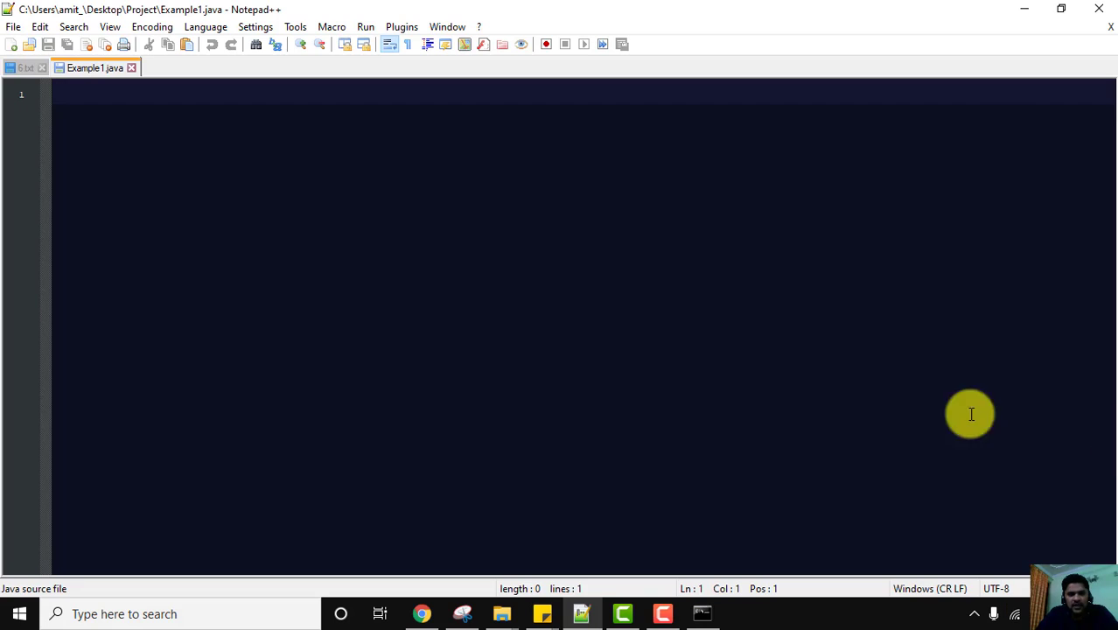
# Write the class Example1 declaration with opening and closing braces around an empty body.
pyautogui.write('clas')
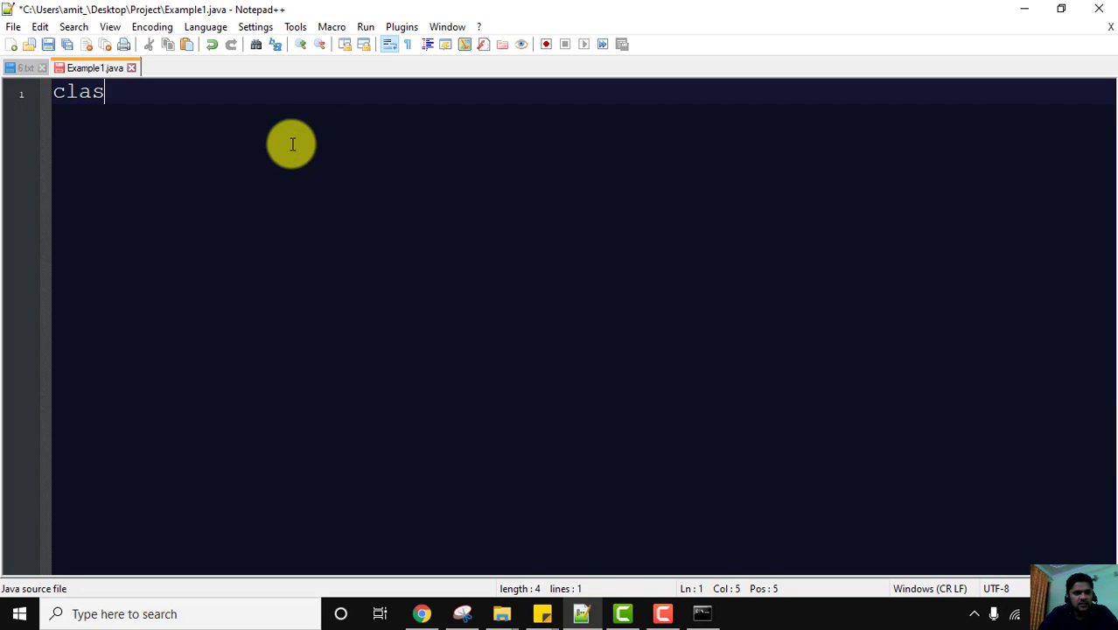
pyautogui.write('s Ex')
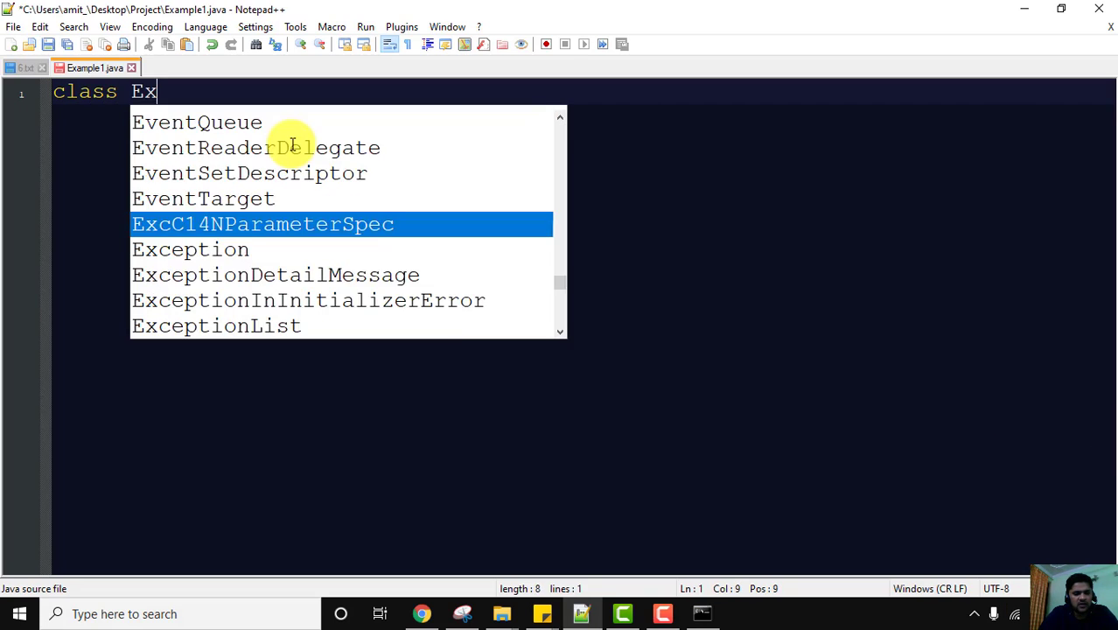
pyautogui.write('ample1.')
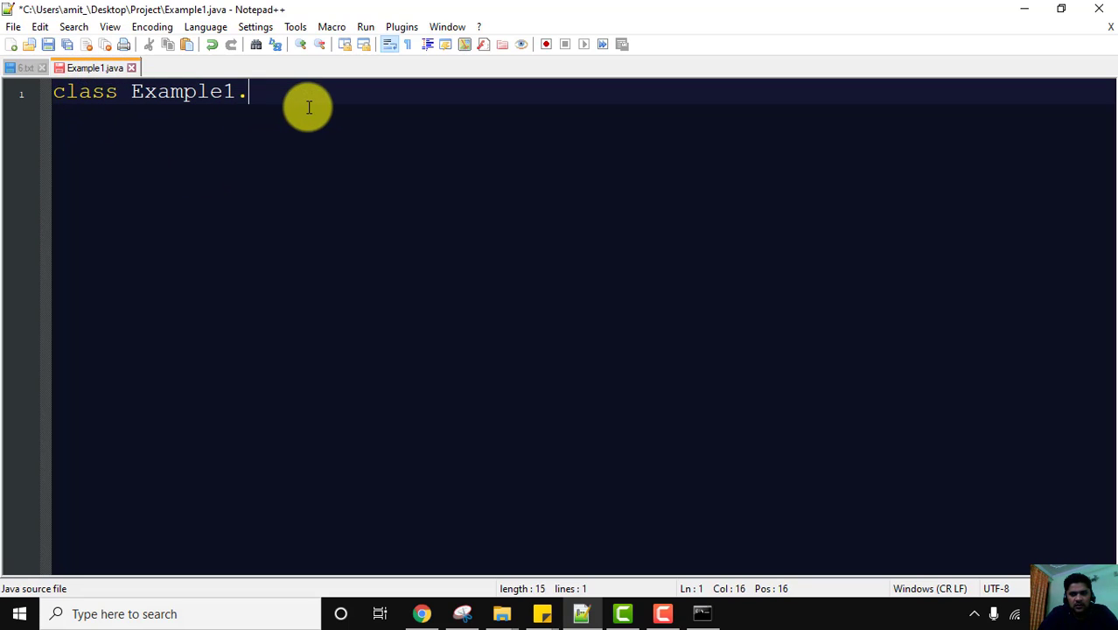
pyautogui.press('BackSpace')
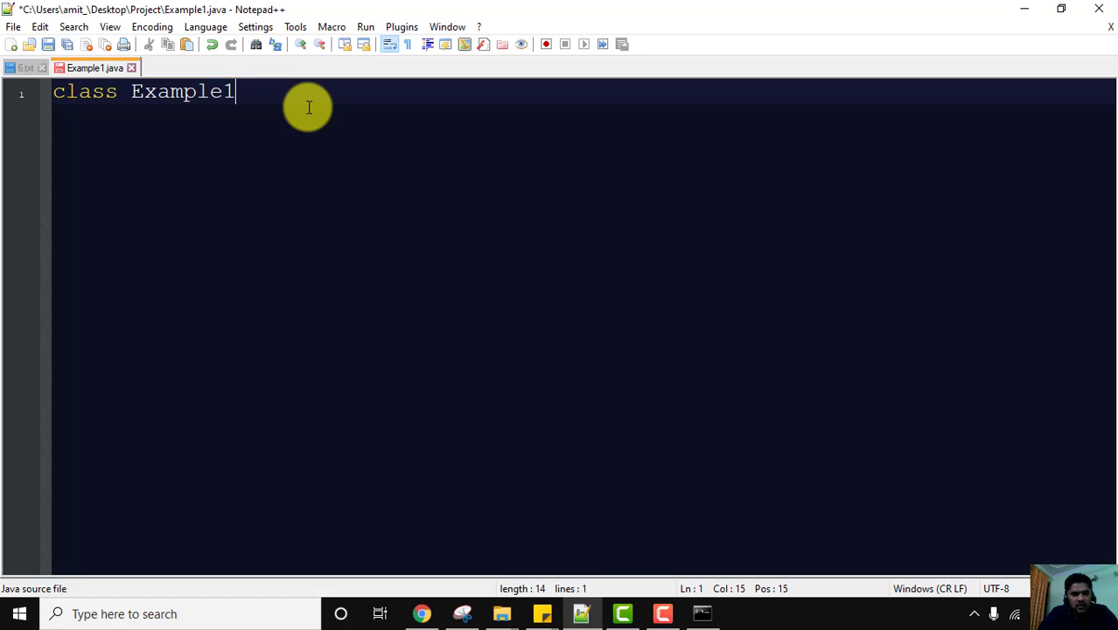
pyautogui.write('{')
pyautogui.press('Return')
pyautogui.press('Return')
pyautogui.press('Return')
pyautogui.press('Return')
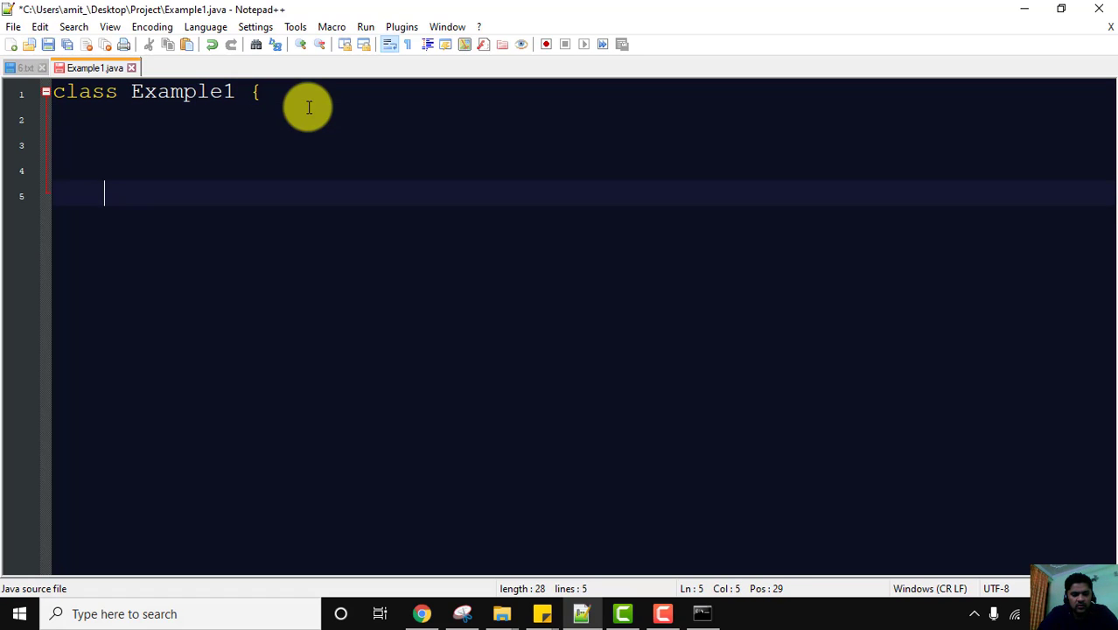
pyautogui.write('}')
pyautogui.press('Up')
pyautogui.press('Up')
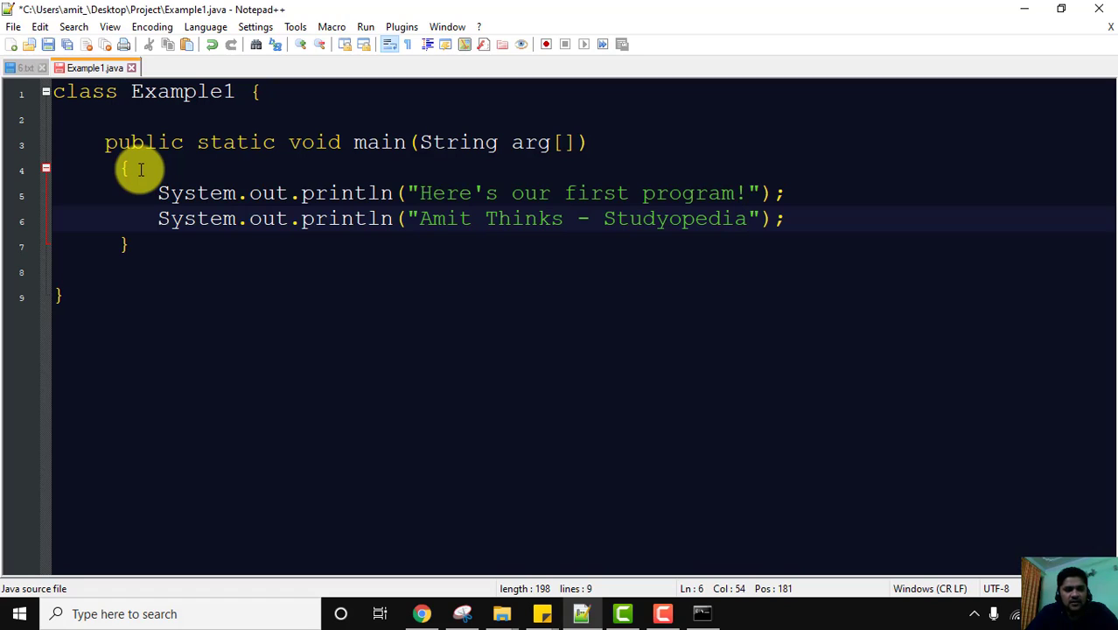
# Review line 1 by highlighting the keyword class and the name Example1.
pyautogui.click(104, 92)
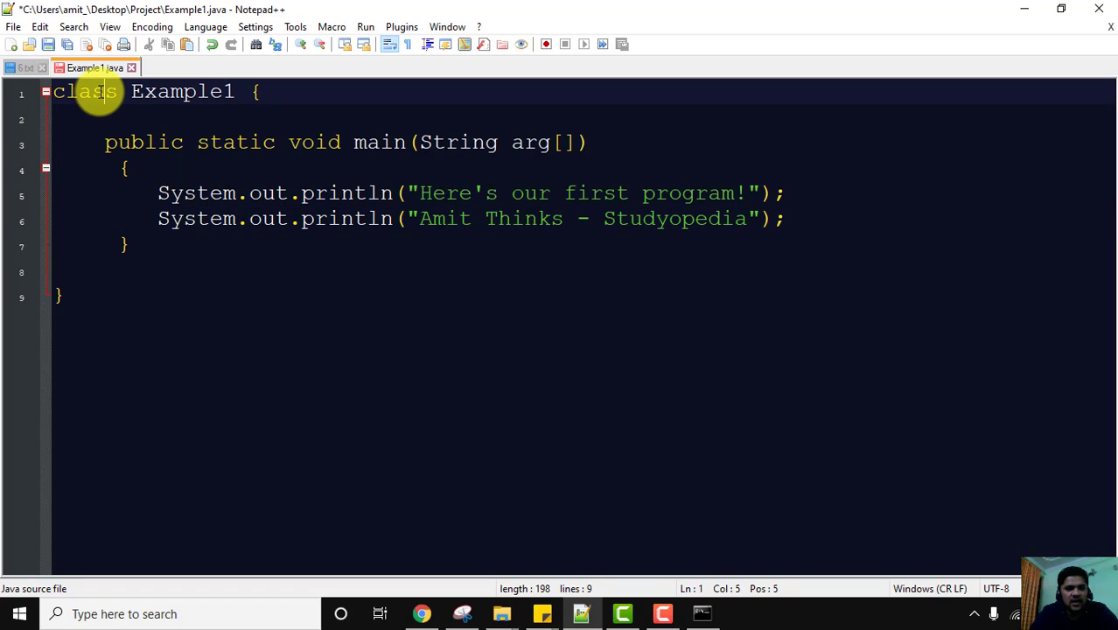
pyautogui.doubleClick(103, 92)
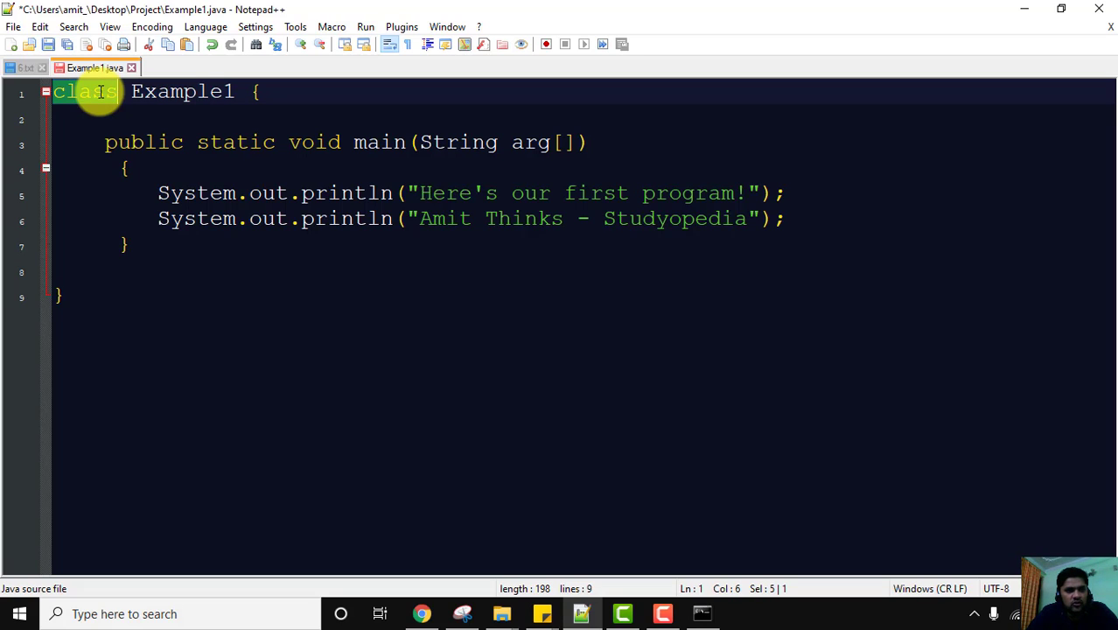
pyautogui.moveTo(135, 92); pyautogui.dragTo(225, 95)
pyautogui.click(225, 95)
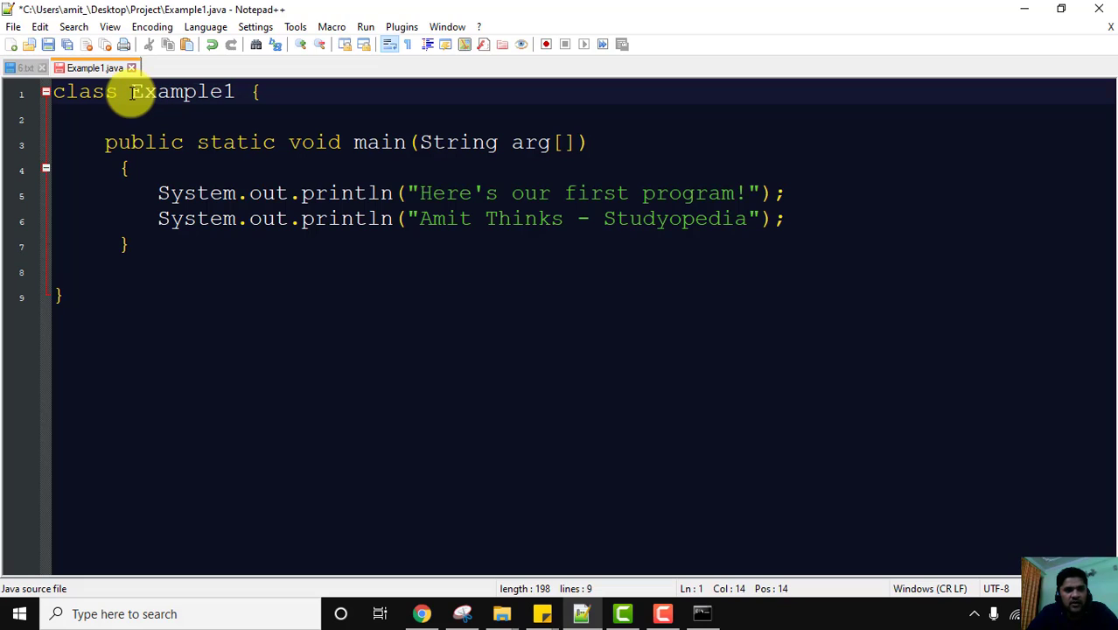
pyautogui.moveTo(135, 91); pyautogui.dragTo(235, 93)
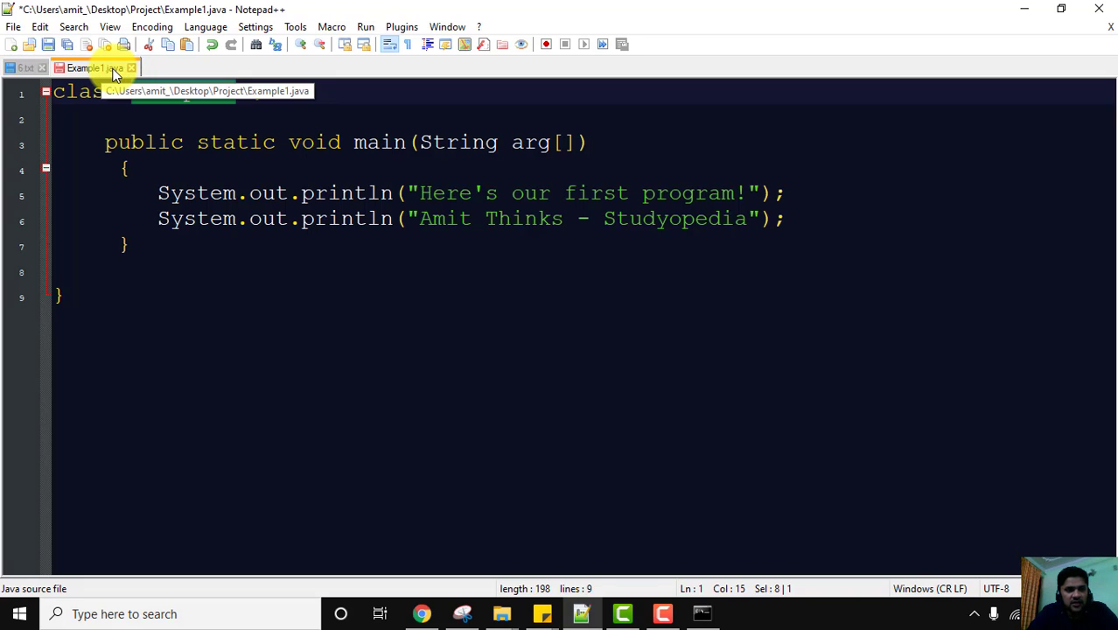
# Review the main declaration by selecting public, static, void, main, String and arg.
pyautogui.click(157, 150)
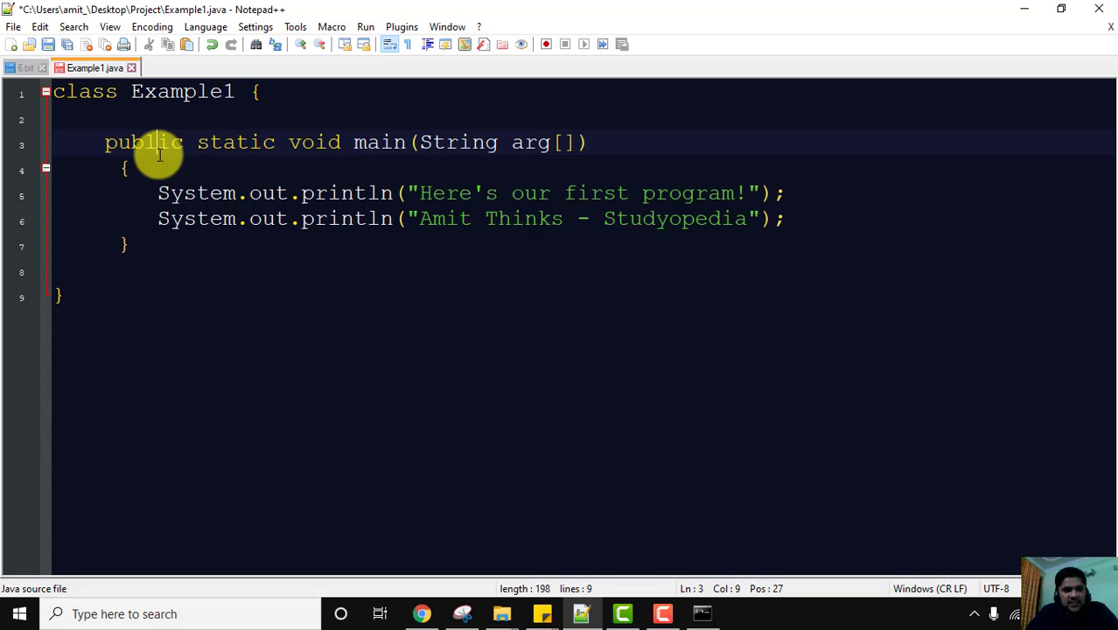
pyautogui.doubleClick(206, 144)
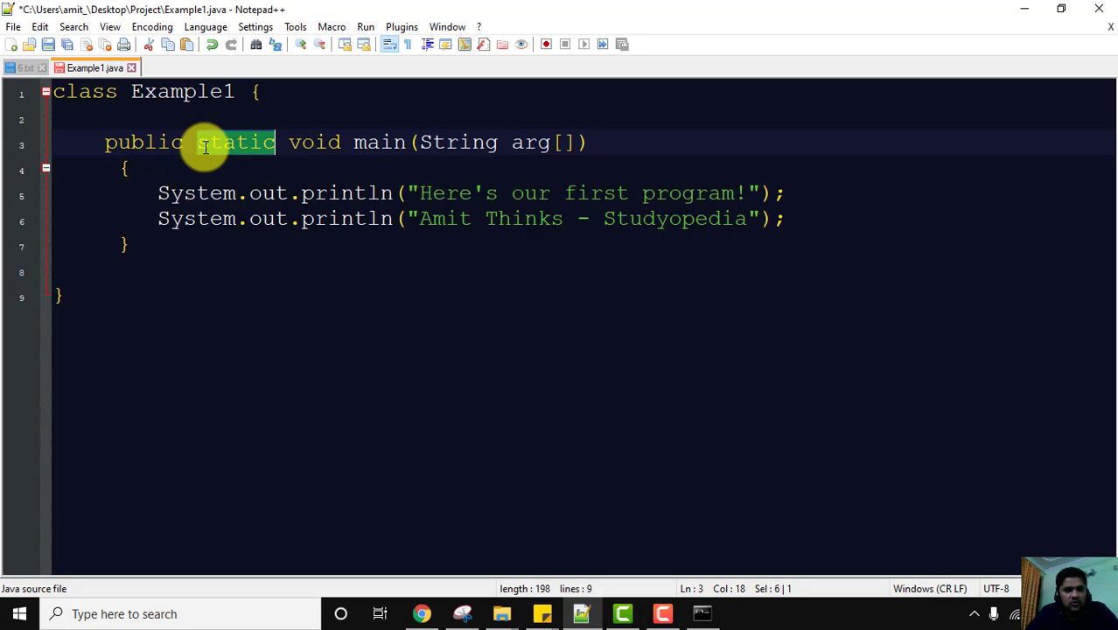
pyautogui.doubleClick(385, 142)
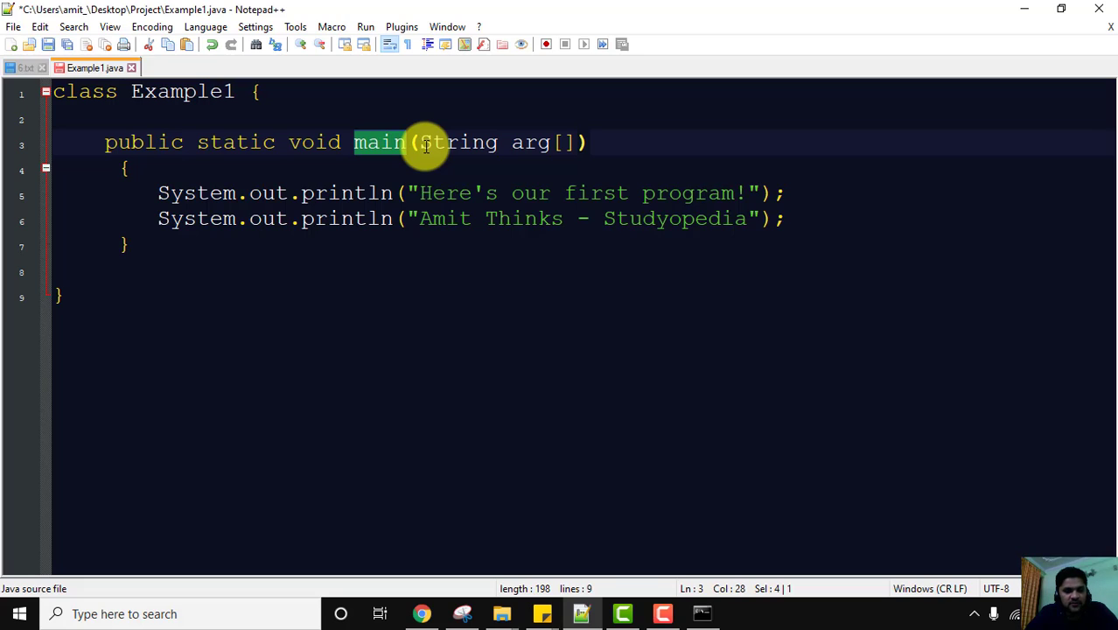
pyautogui.click(425, 144)
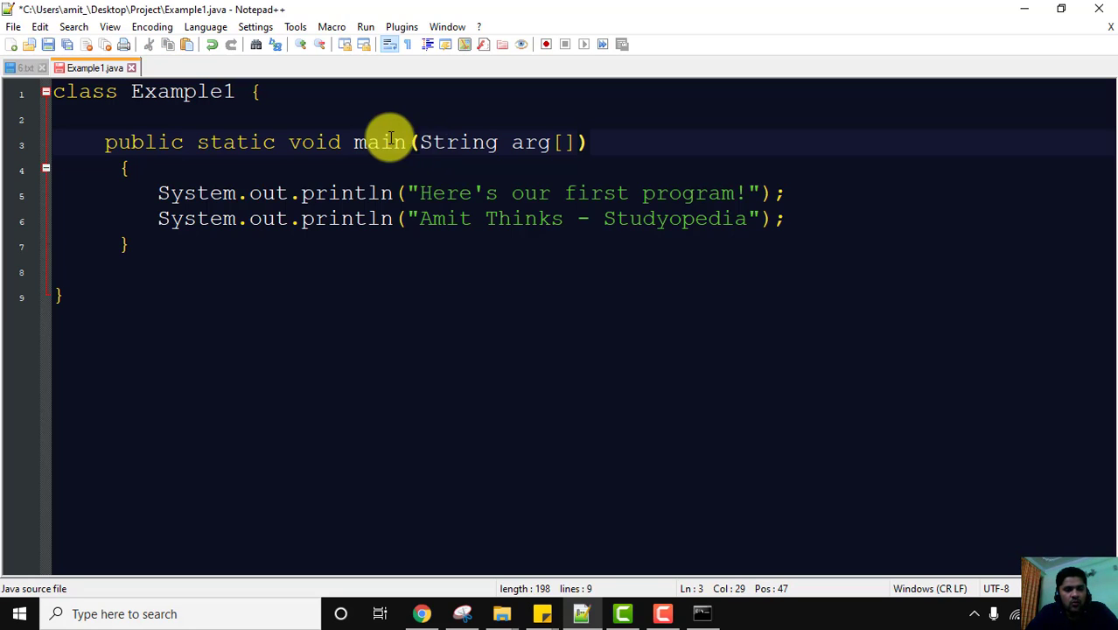
pyautogui.doubleClick(315, 142)
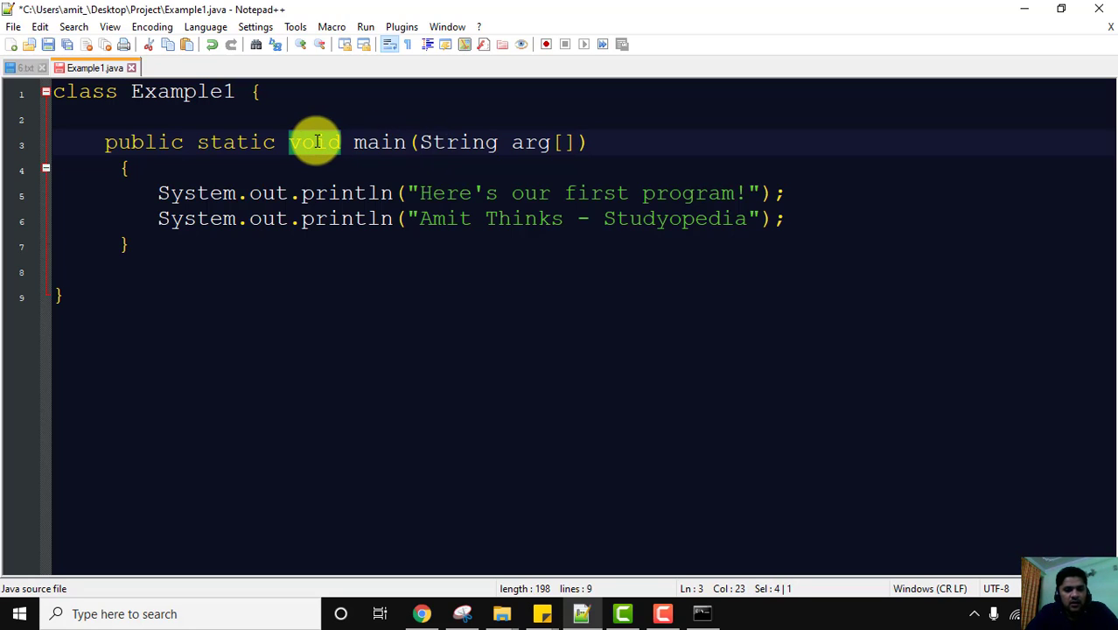
pyautogui.click(405, 142)
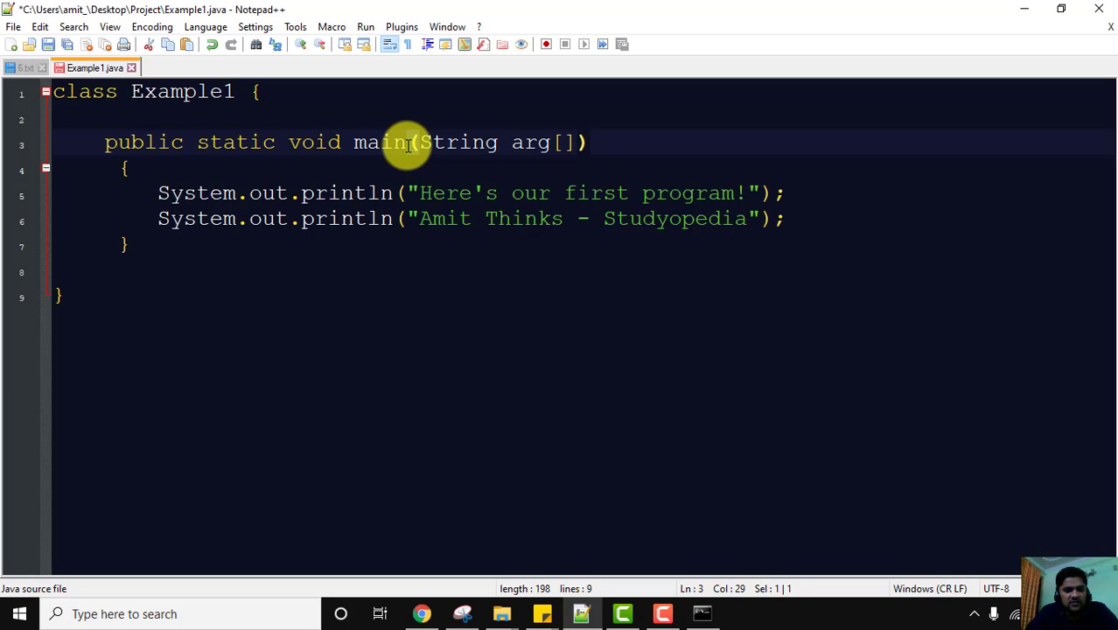
pyautogui.doubleClick(393, 143)
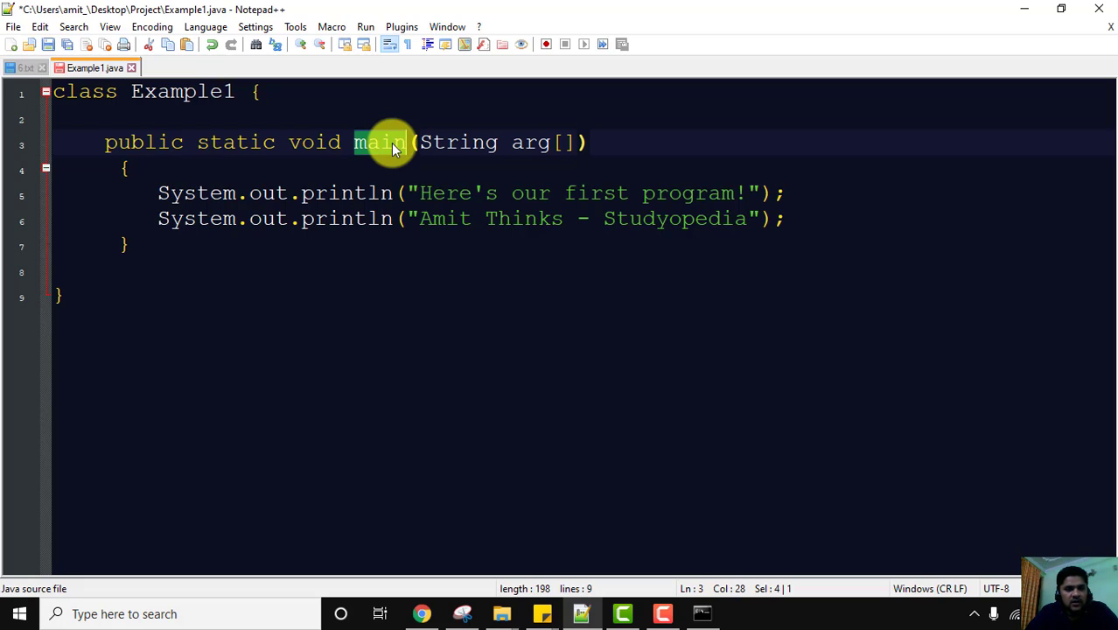
pyautogui.tripleClick(391, 142)
pyautogui.click(391, 142)
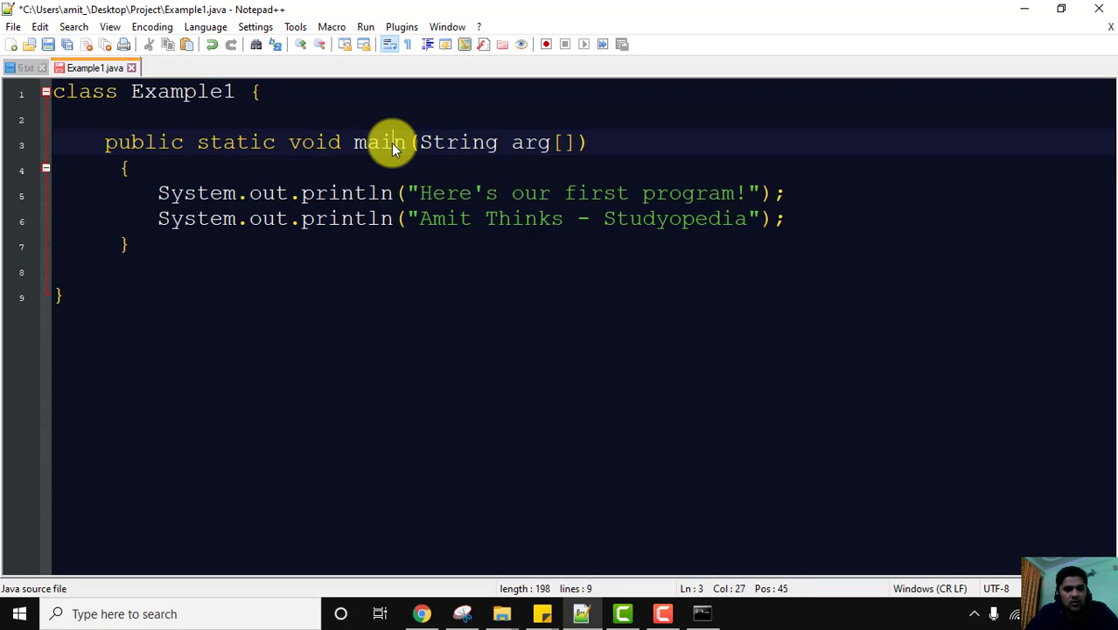
pyautogui.doubleClick(469, 144)
pyautogui.doubleClick(531, 145)
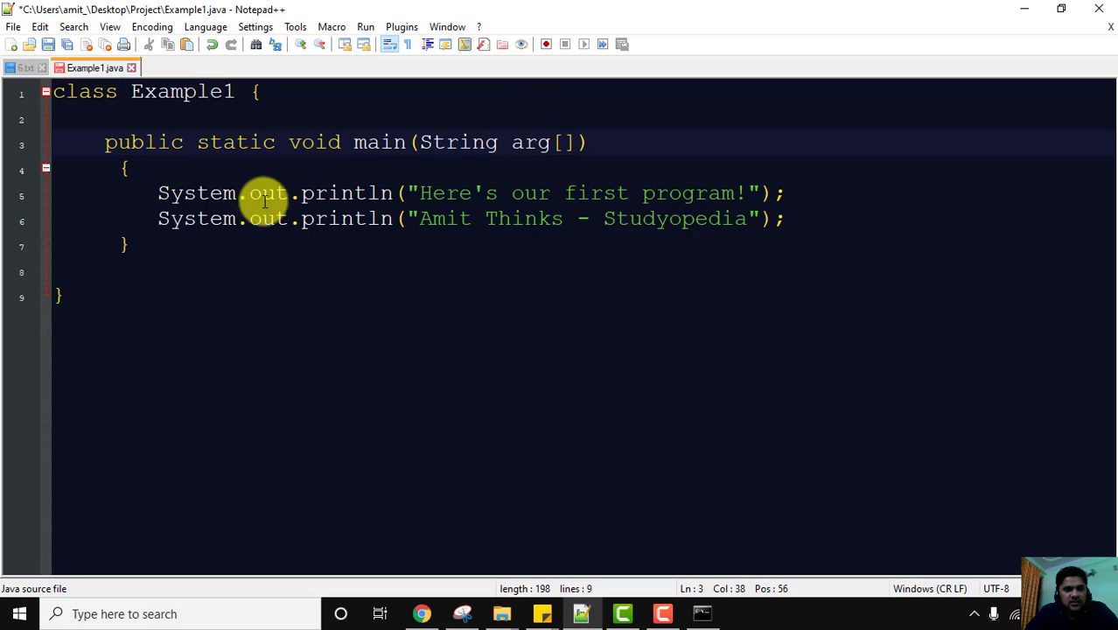
# Retype the 'ln' ending of System.out.println on line 5.
pyautogui.doubleClick(235, 193)
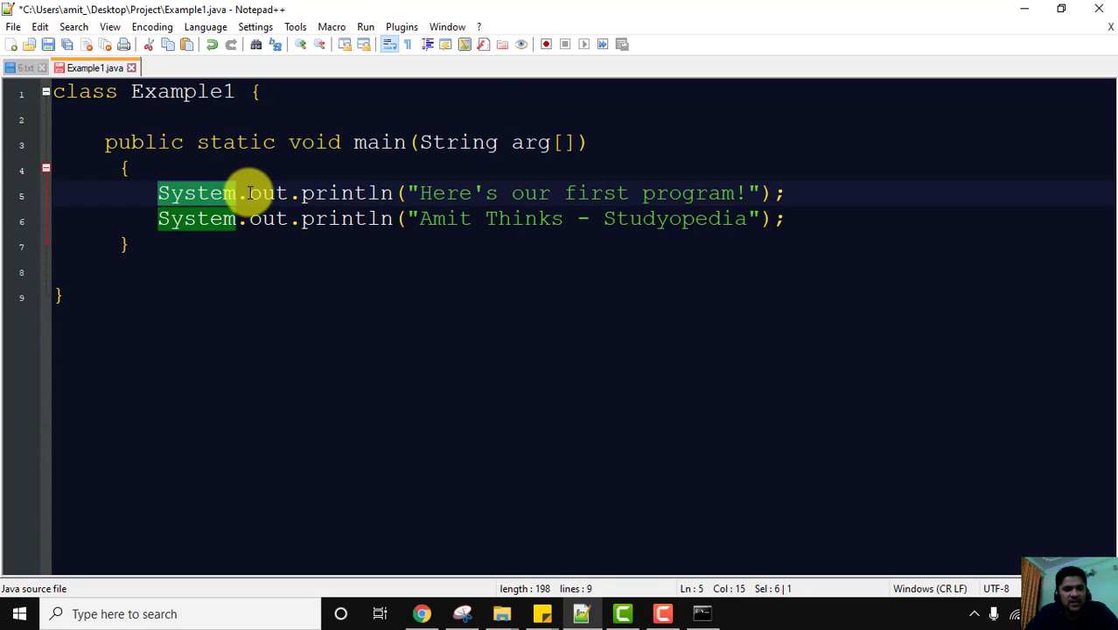
pyautogui.doubleClick(272, 193)
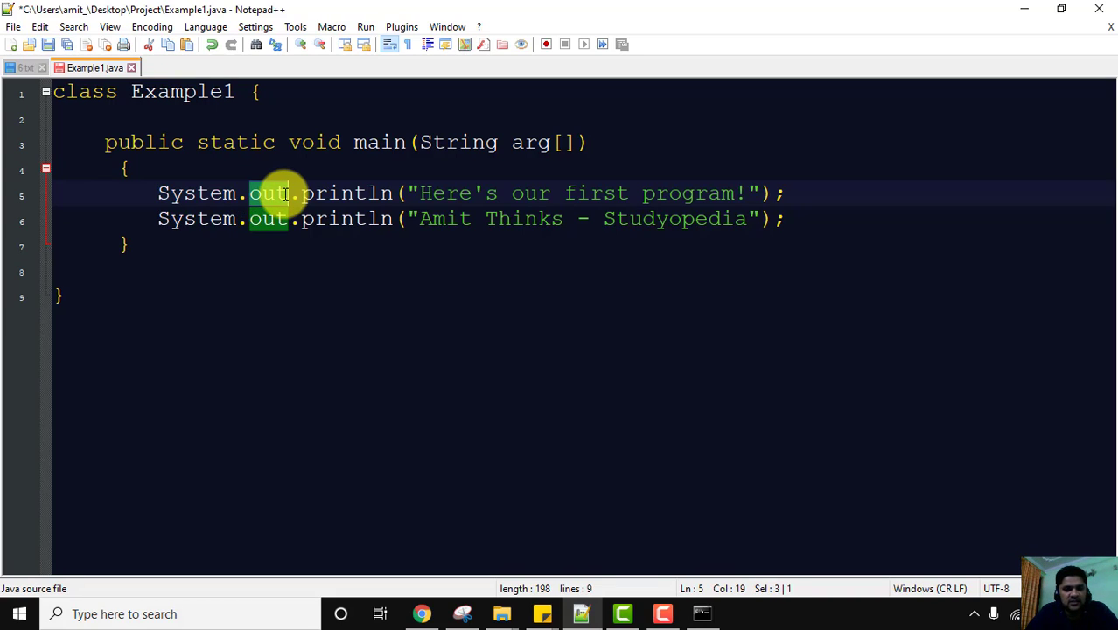
pyautogui.click(402, 193)
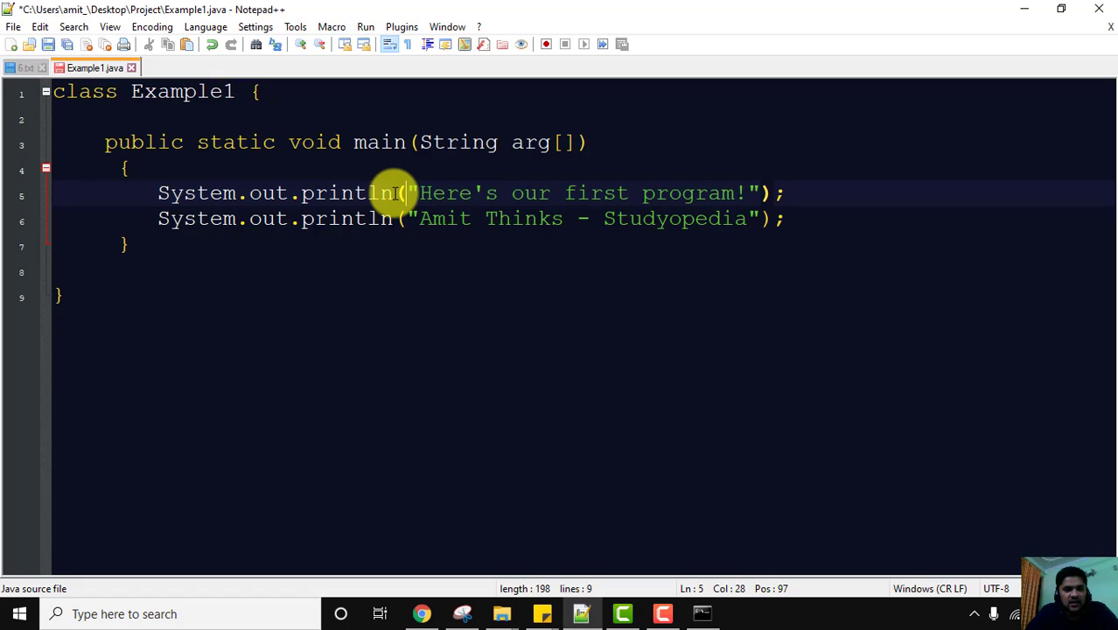
pyautogui.click(392, 194)
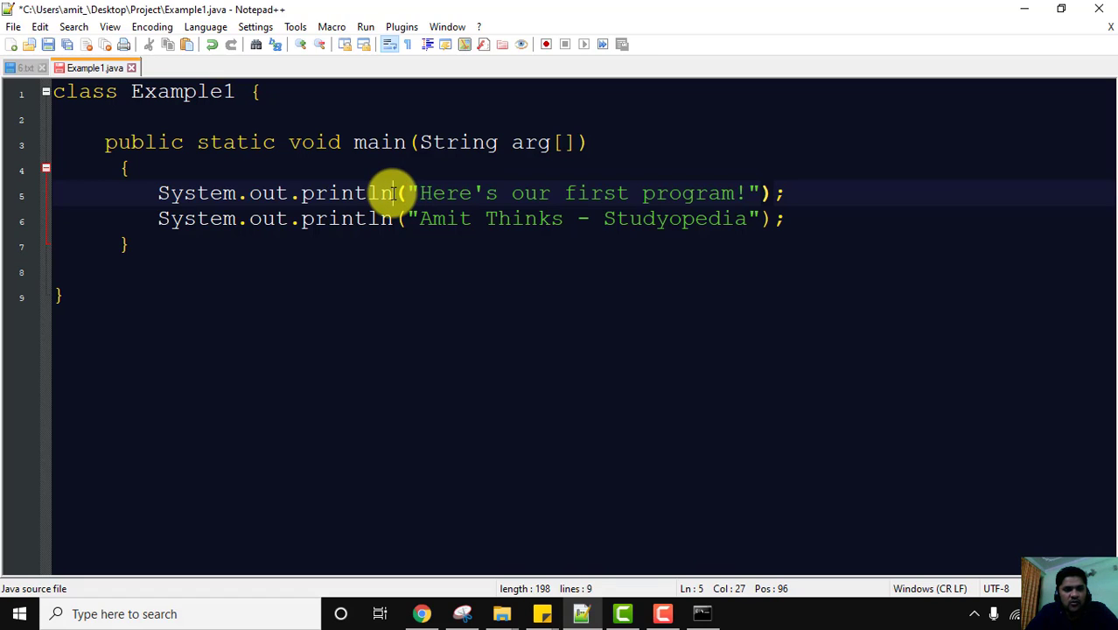
pyautogui.press('BackSpace')
pyautogui.press('BackSpace')
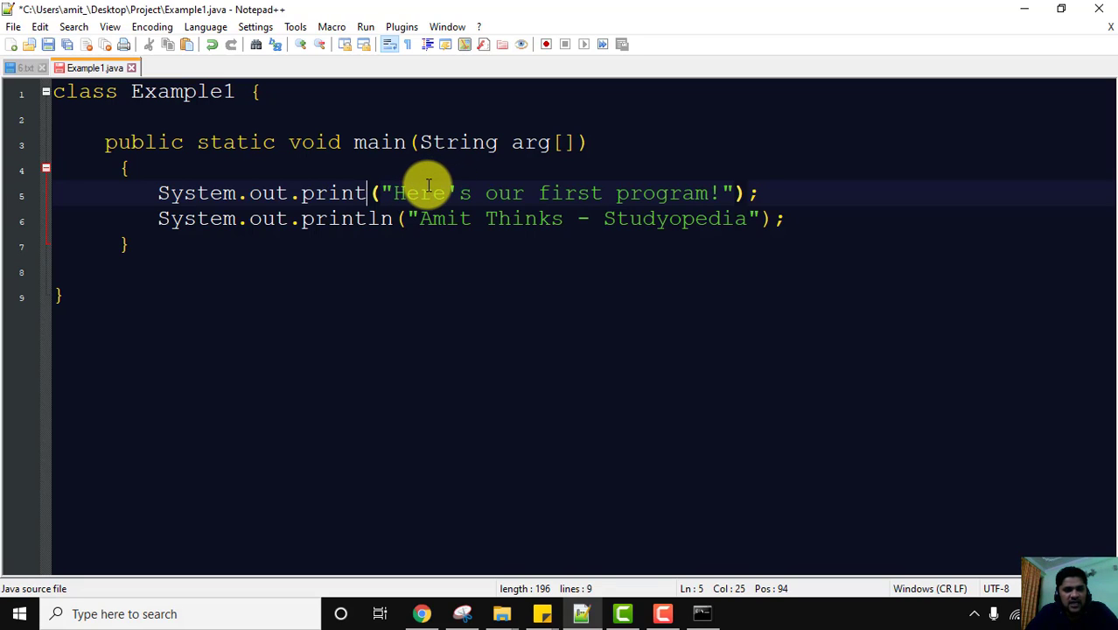
pyautogui.write('ln')
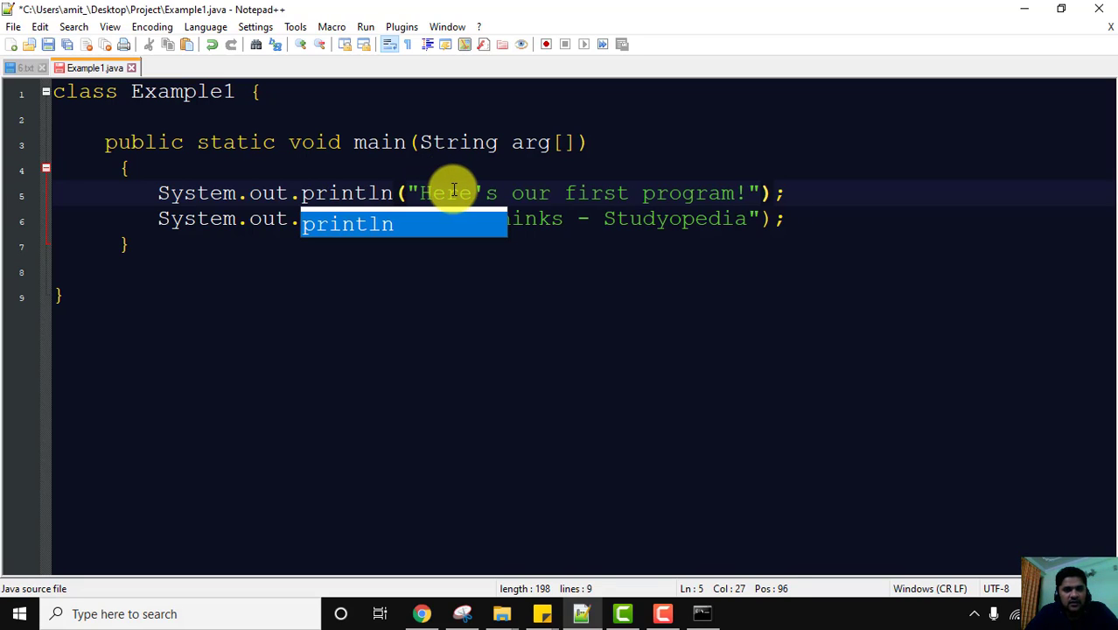
pyautogui.click(221, 274)
pyautogui.click(783, 219)
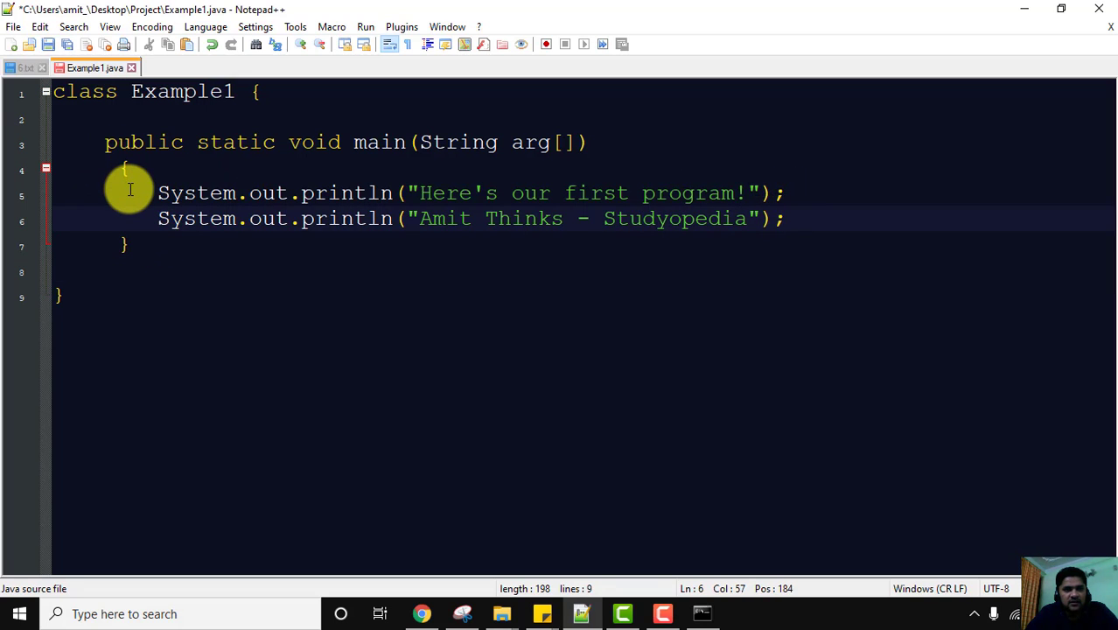
# Save Example1.java from the File menu and minimize Notepad++.
pyautogui.click(13, 26)
pyautogui.click(69, 120)
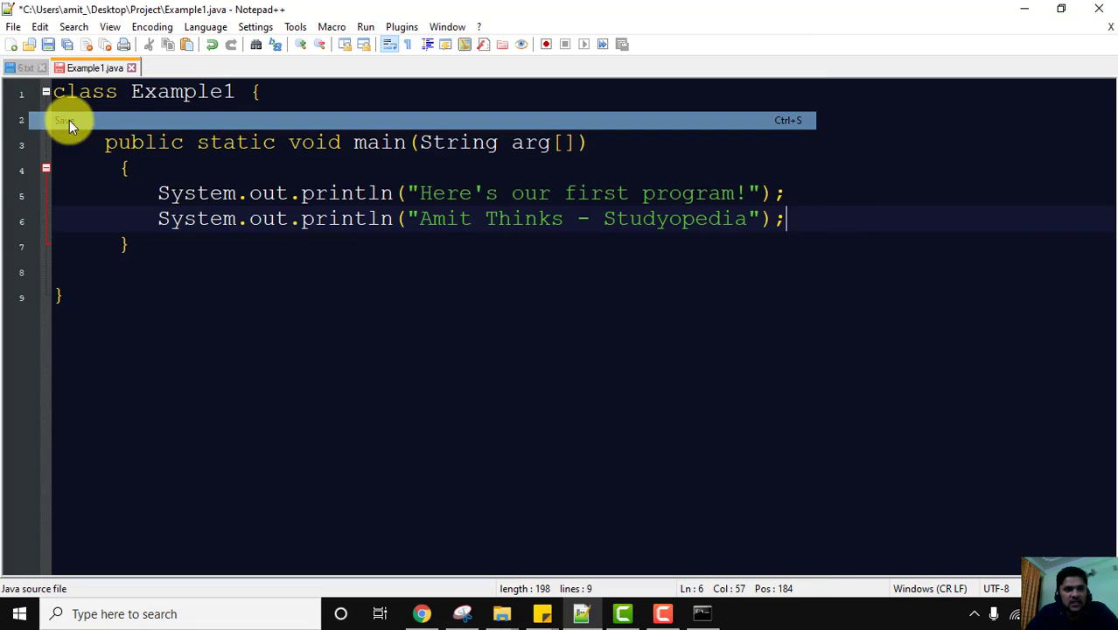
pyautogui.click(311, 220)
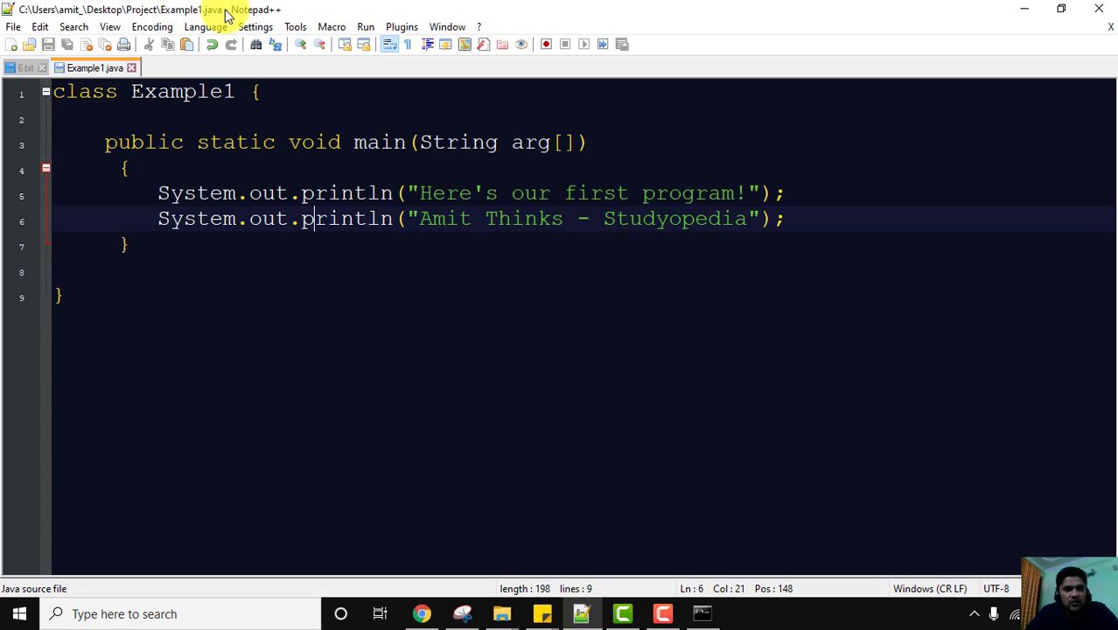
pyautogui.click(1023, 9)
# Open the Project folder from the desktop in a maximized Explorer window.
pyautogui.click(1022, 9)
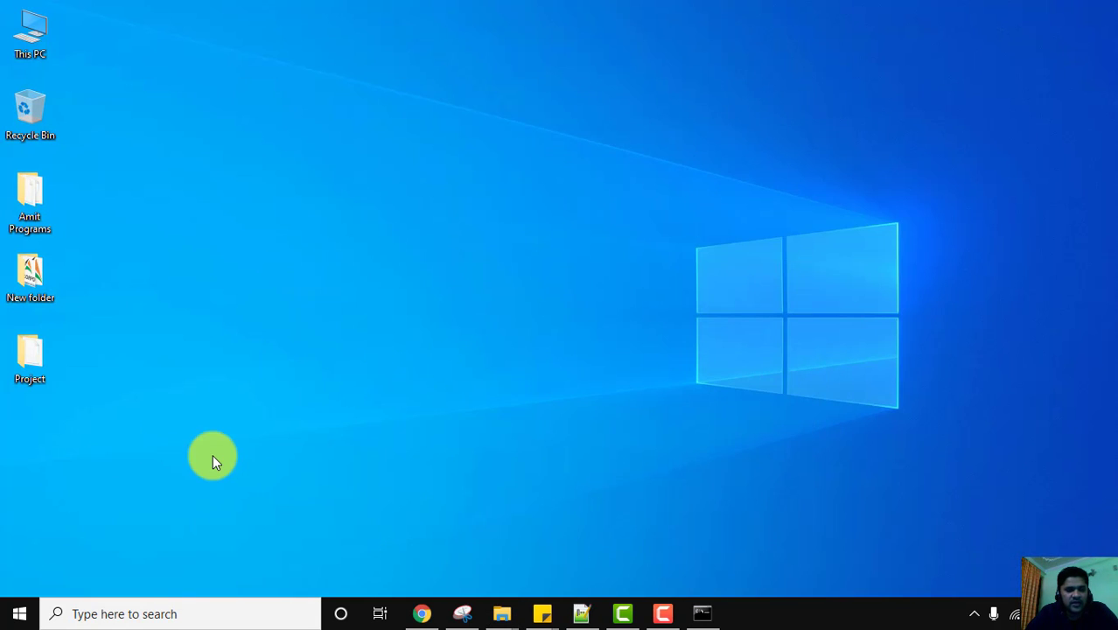
pyautogui.doubleClick(33, 358)
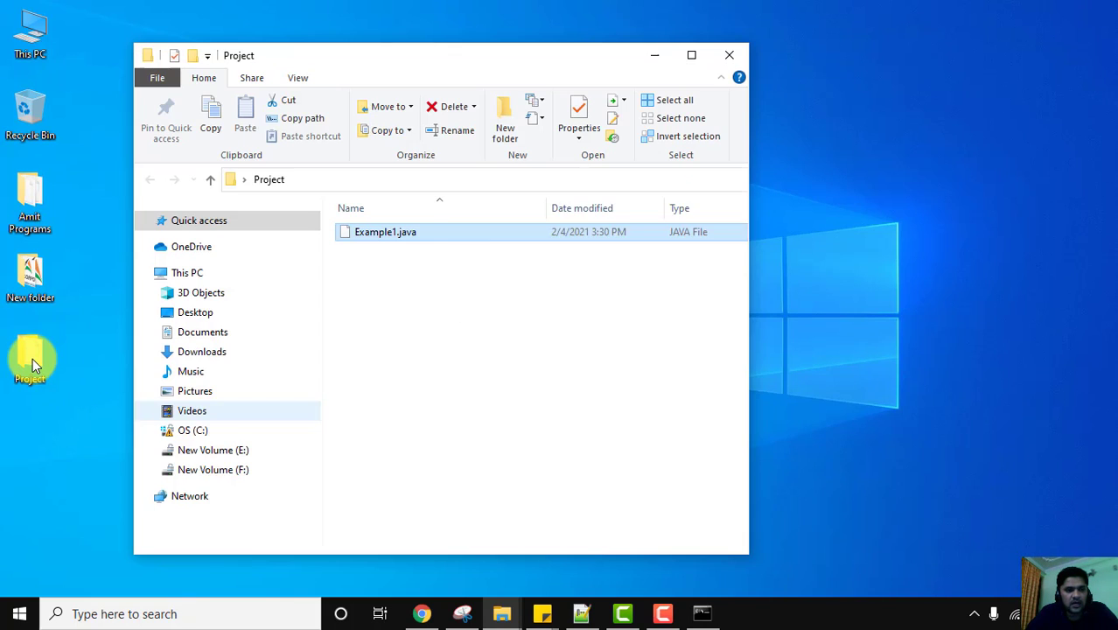
pyautogui.click(698, 54)
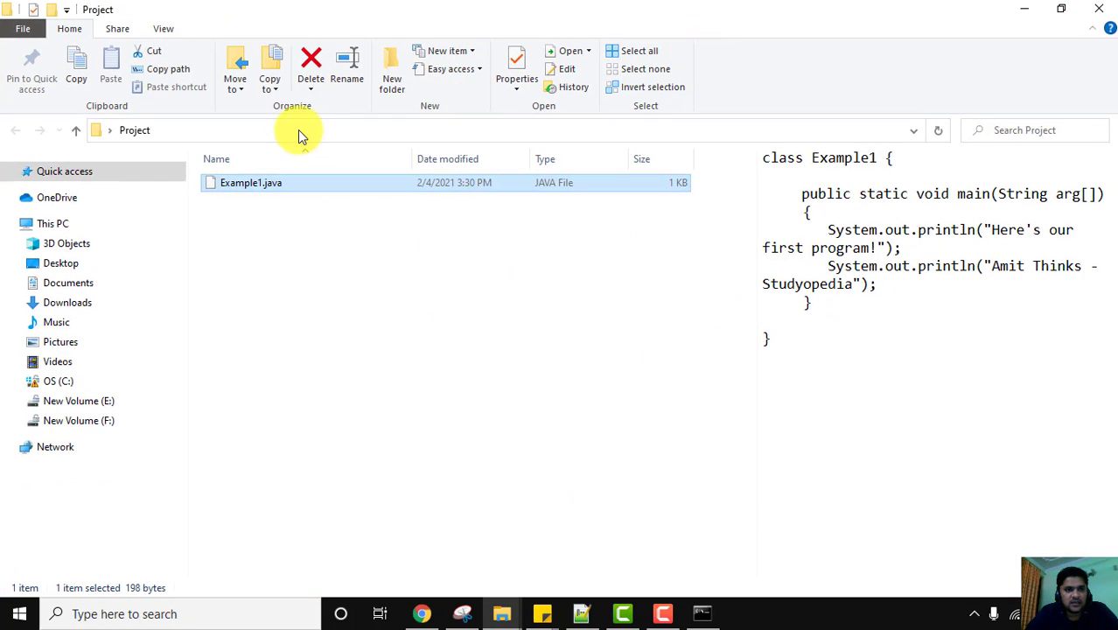
# Copy the folder's full path from the address bar, then minimize Explorer.
pyautogui.click(202, 131)
pyautogui.rightClick(202, 131)
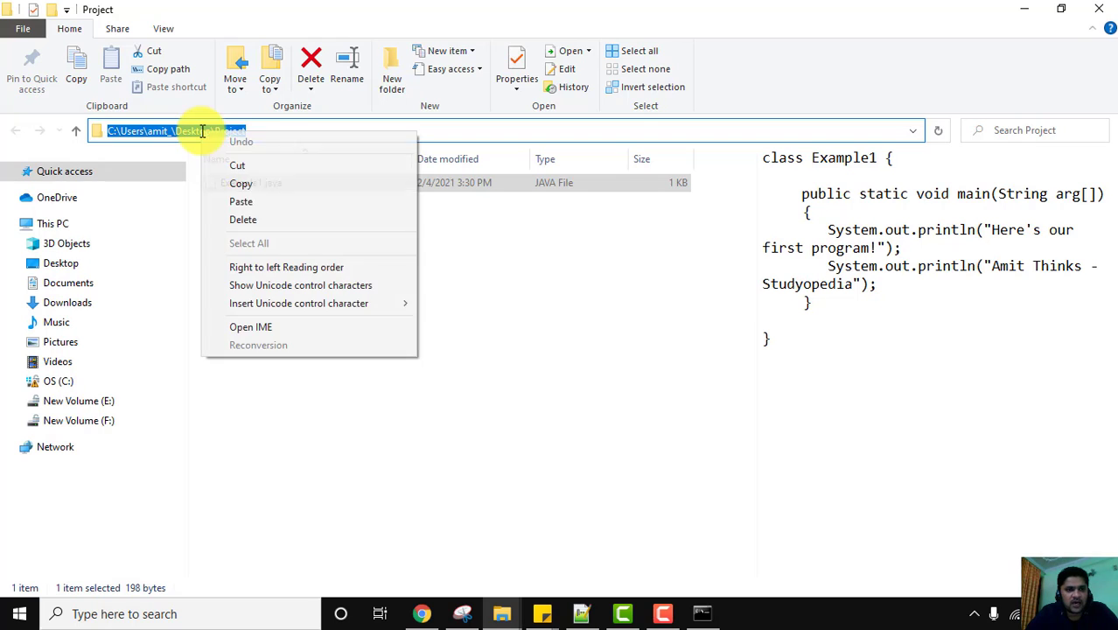
pyautogui.click(276, 186)
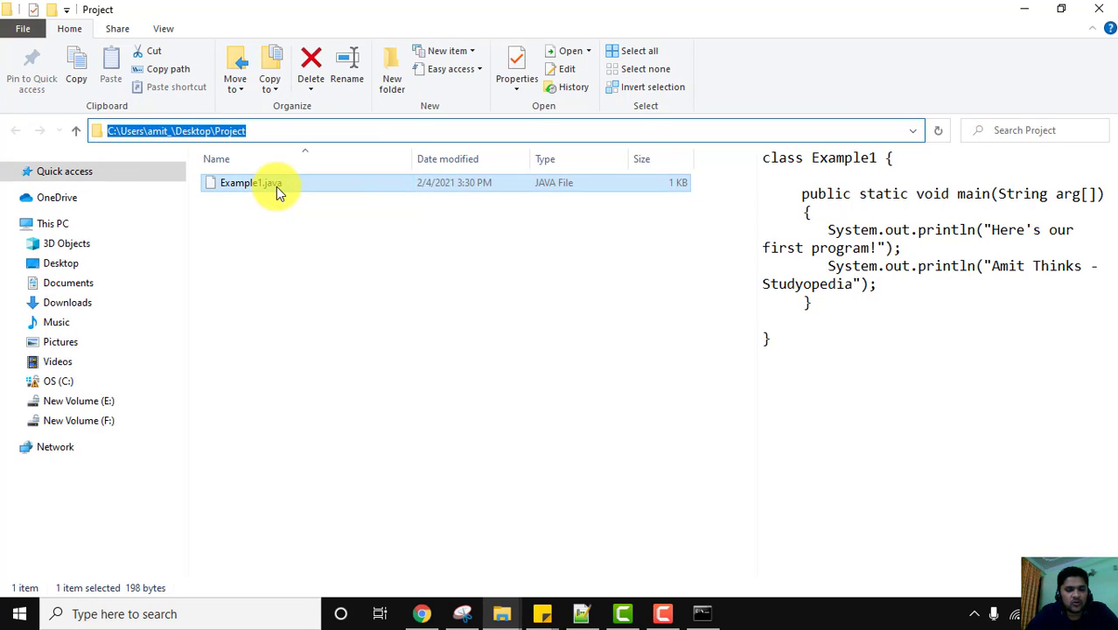
pyautogui.click(1026, 11)
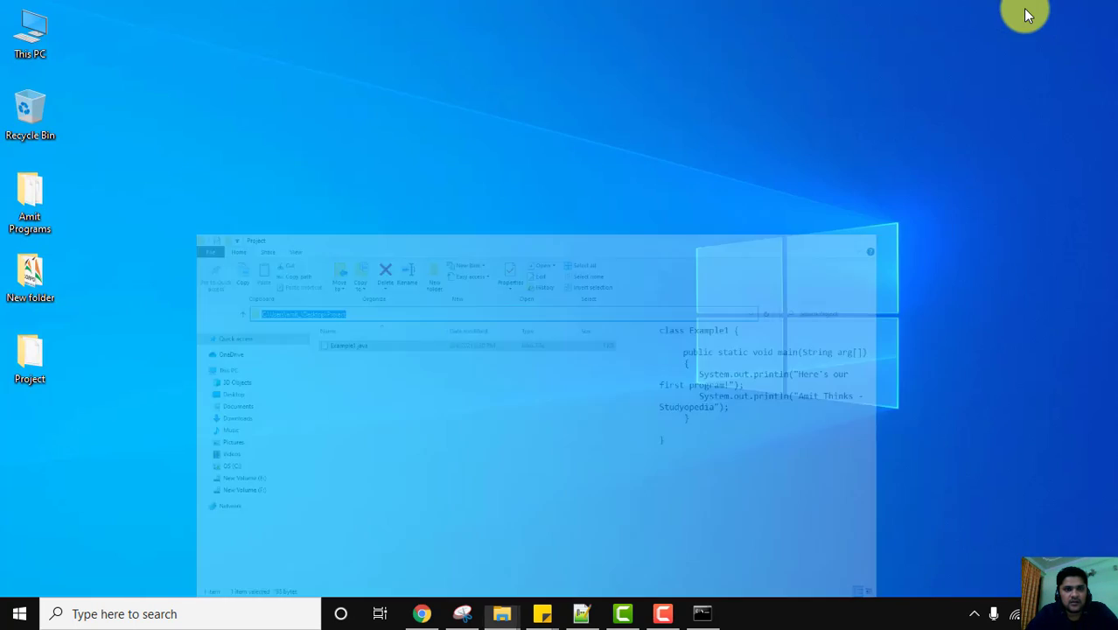
# In Command Prompt, cd into the pasted Project folder path.
pyautogui.click(695, 612)
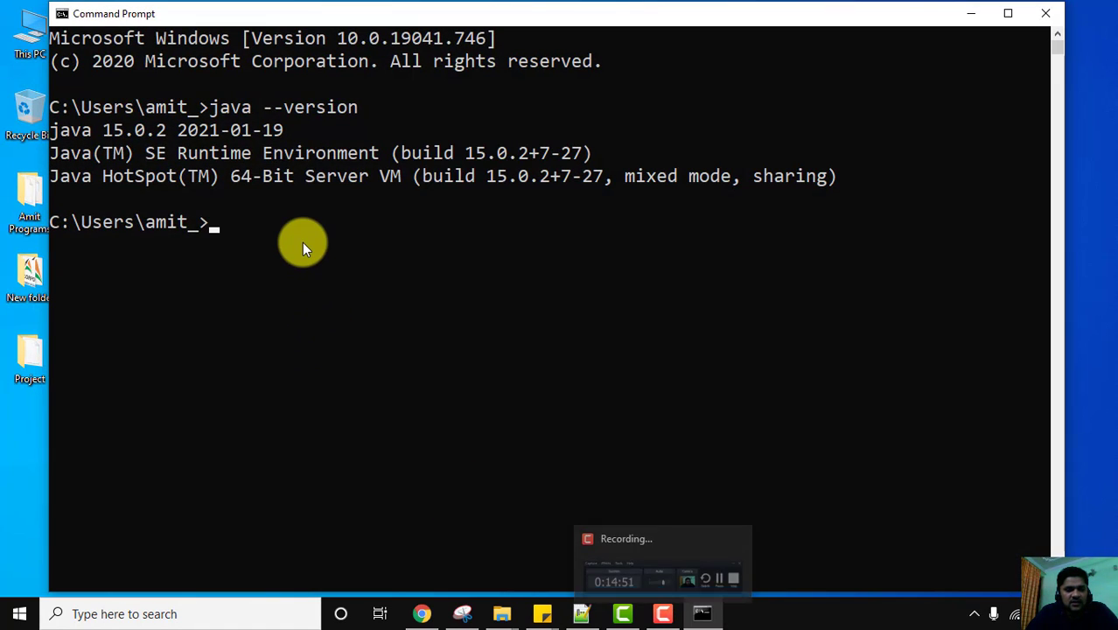
pyautogui.write('cd')
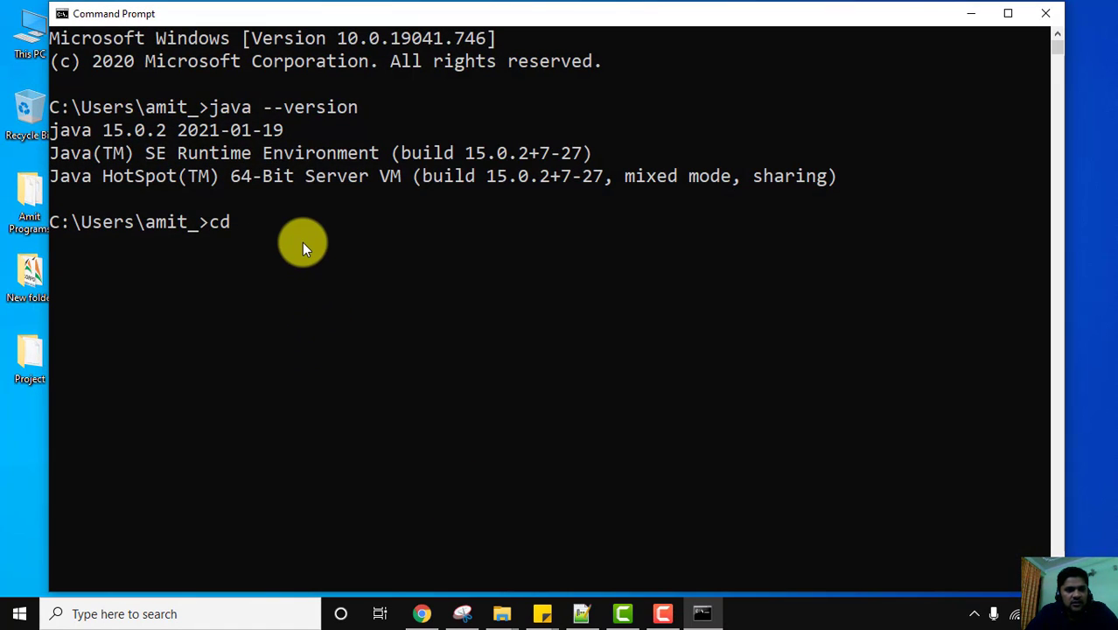
pyautogui.hotkey('ctrl', 'v')
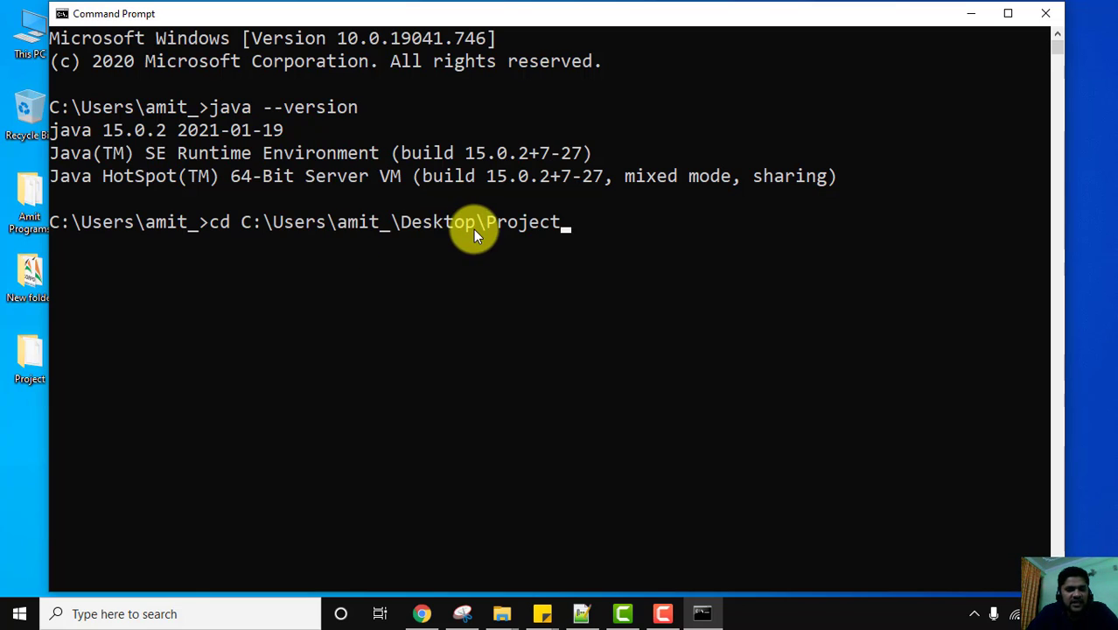
pyautogui.press('Return')
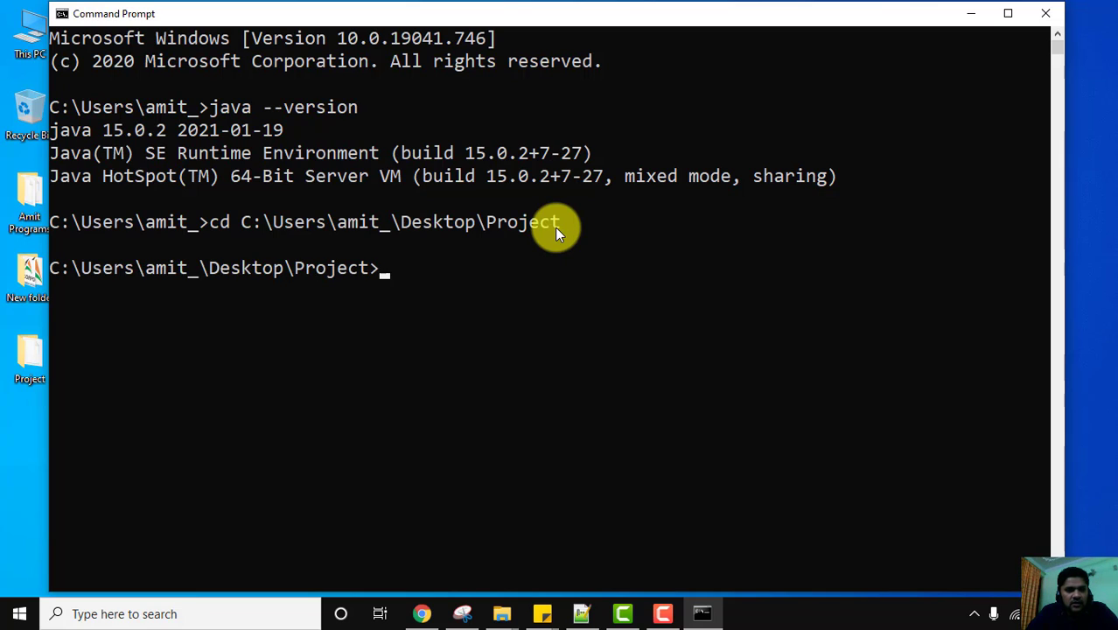
# List the folder with dir, showing Example1.java at 198 bytes.
pyautogui.write('dir')
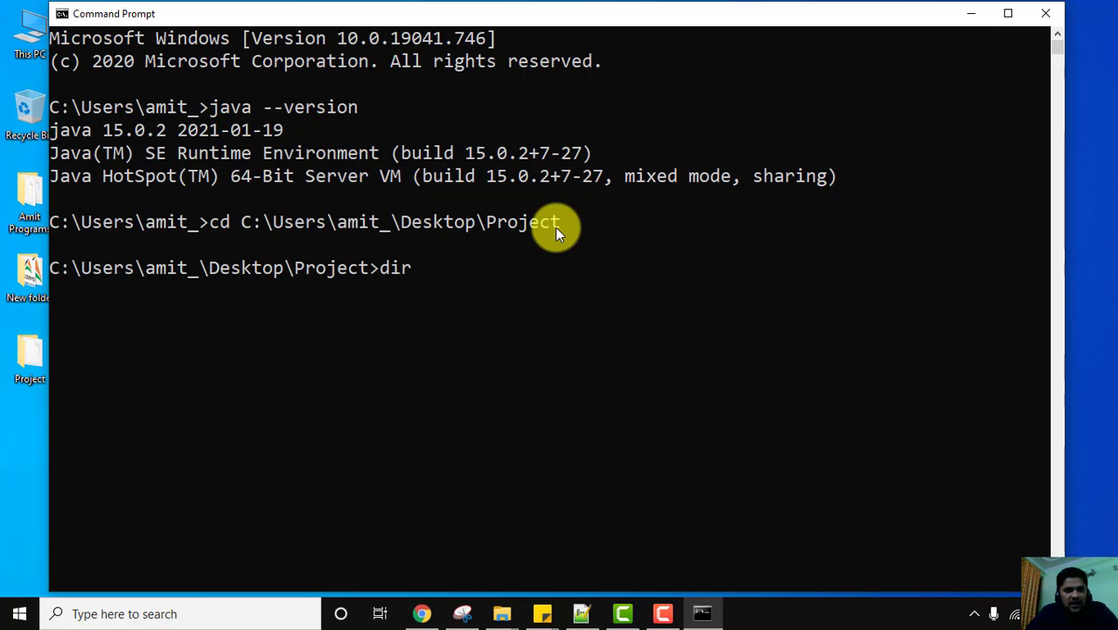
pyautogui.press('Return')
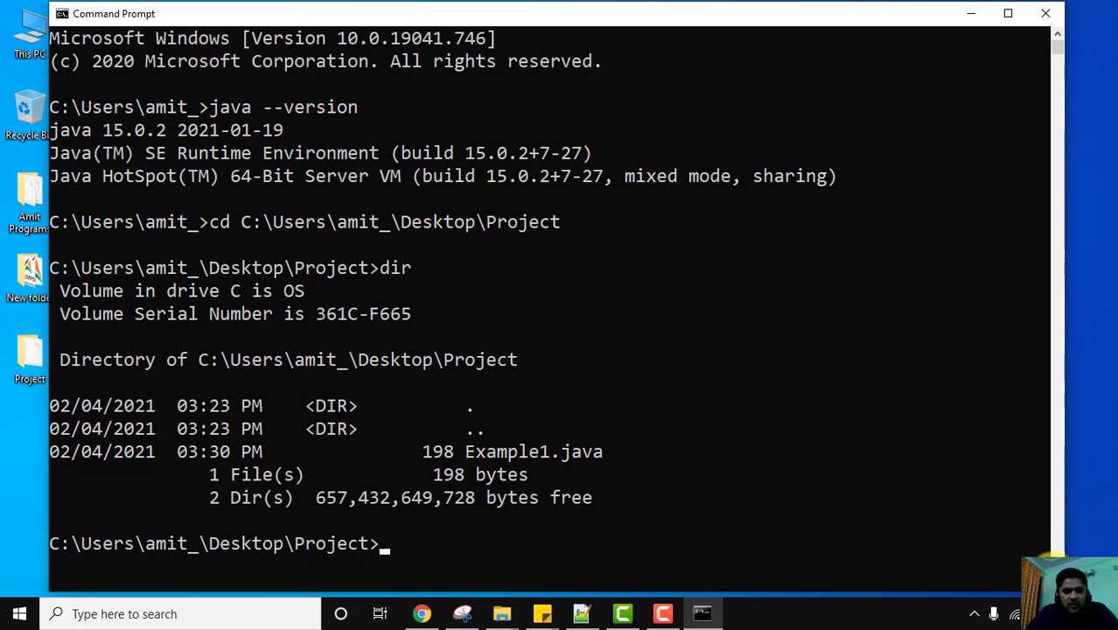
pyautogui.scroll(-3, 393, 391)
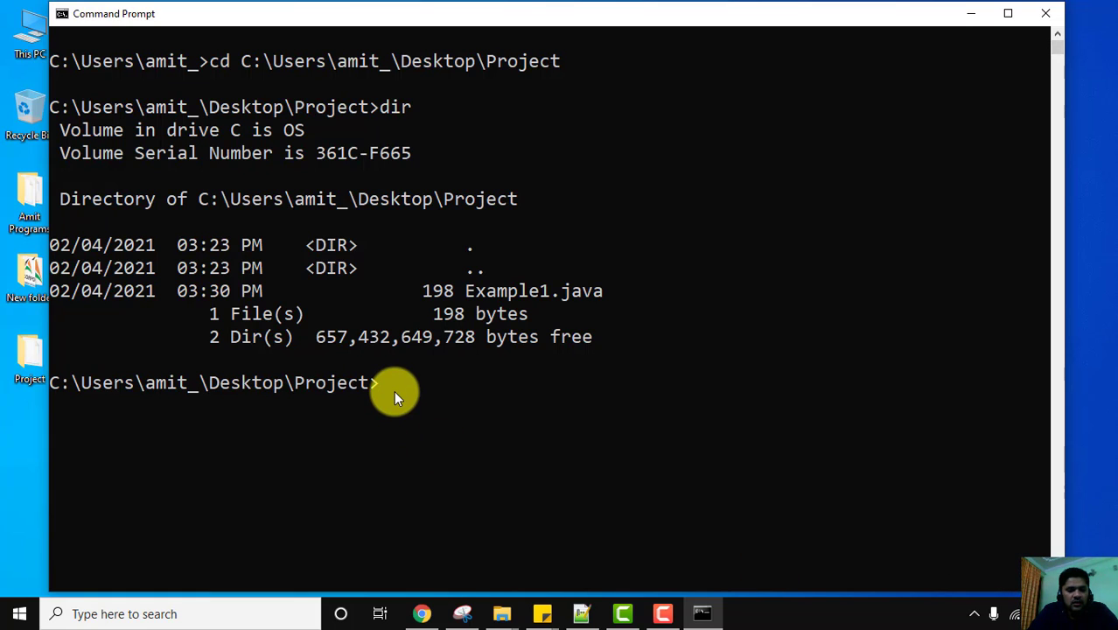
# Compile with javac Example1.java and run java Example1, printing "Here's our first program!" and a second line.
pyautogui.write('javac Ex')
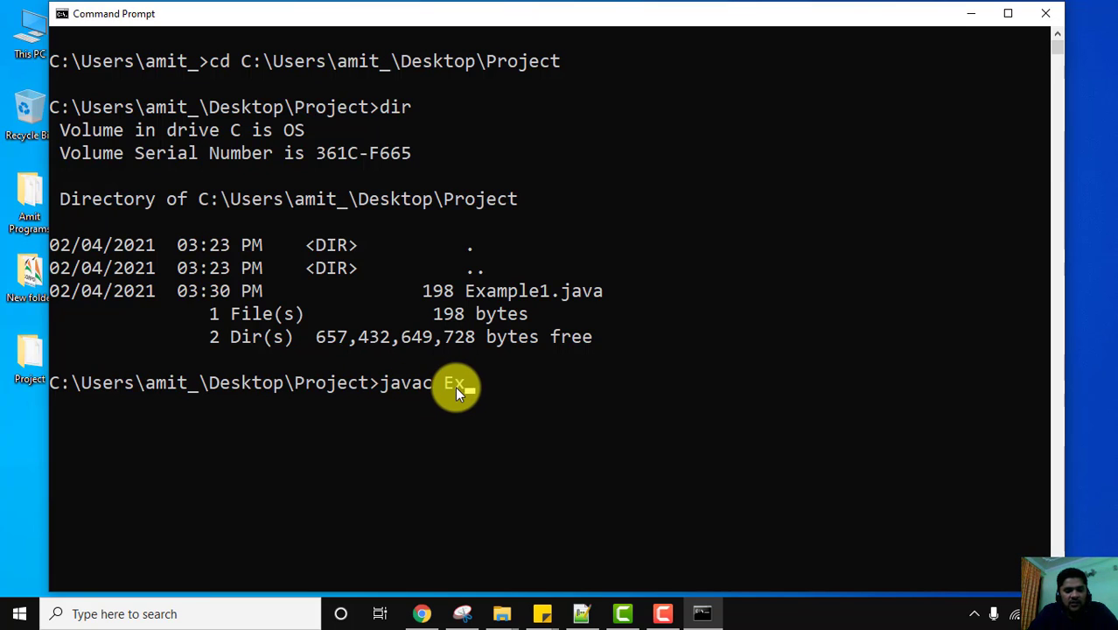
pyautogui.write('ample1.java')
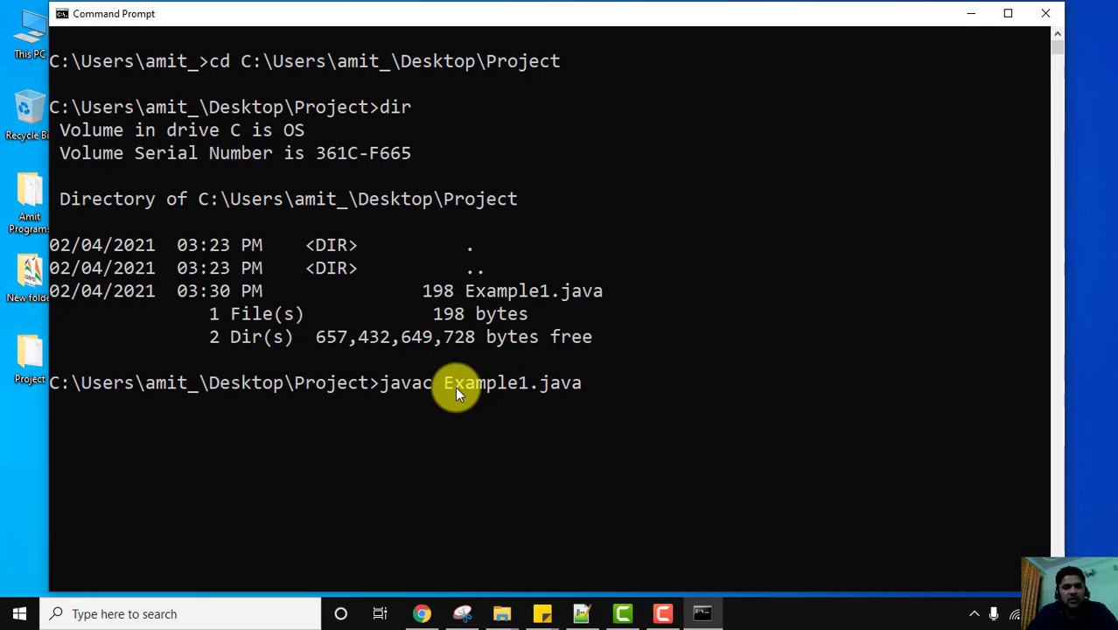
pyautogui.press('Return')
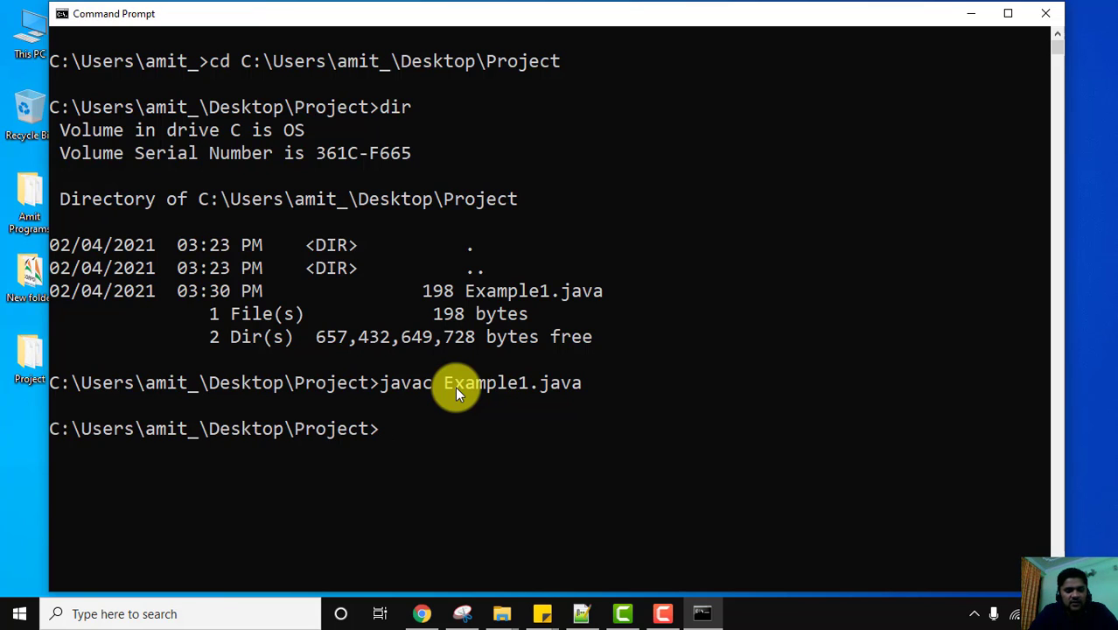
pyautogui.write('java E')
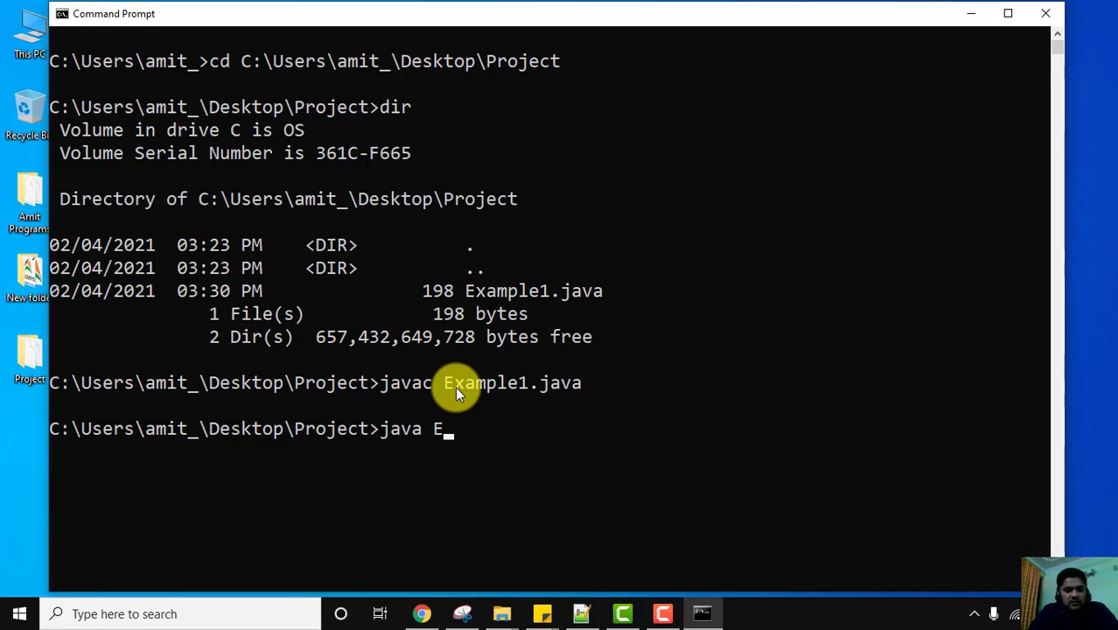
pyautogui.write('xample')
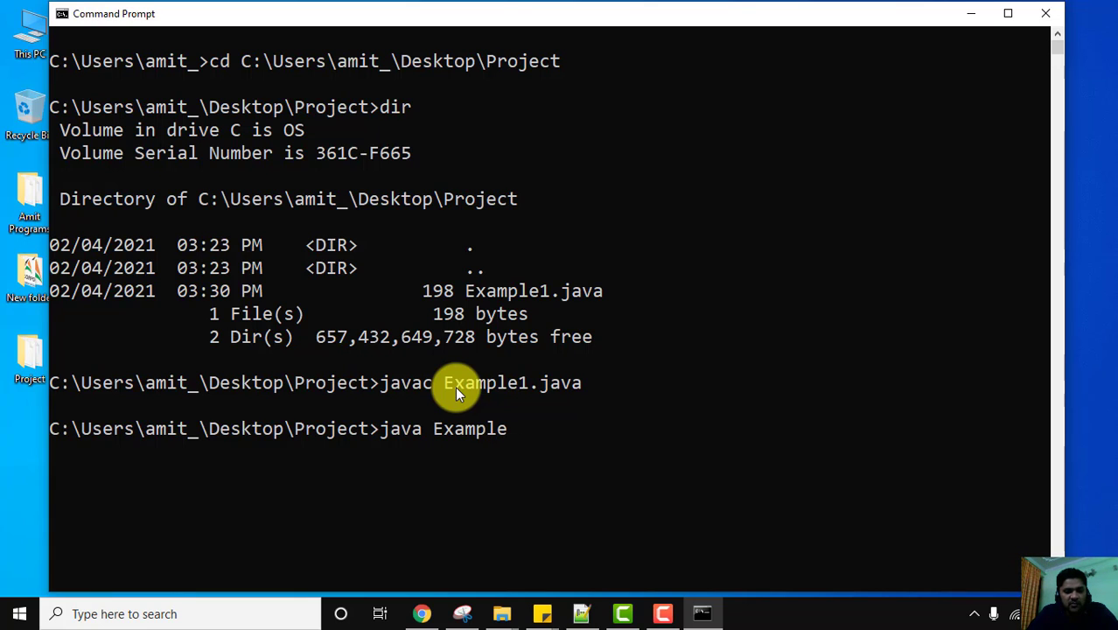
pyautogui.write('1')
pyautogui.press('Return')
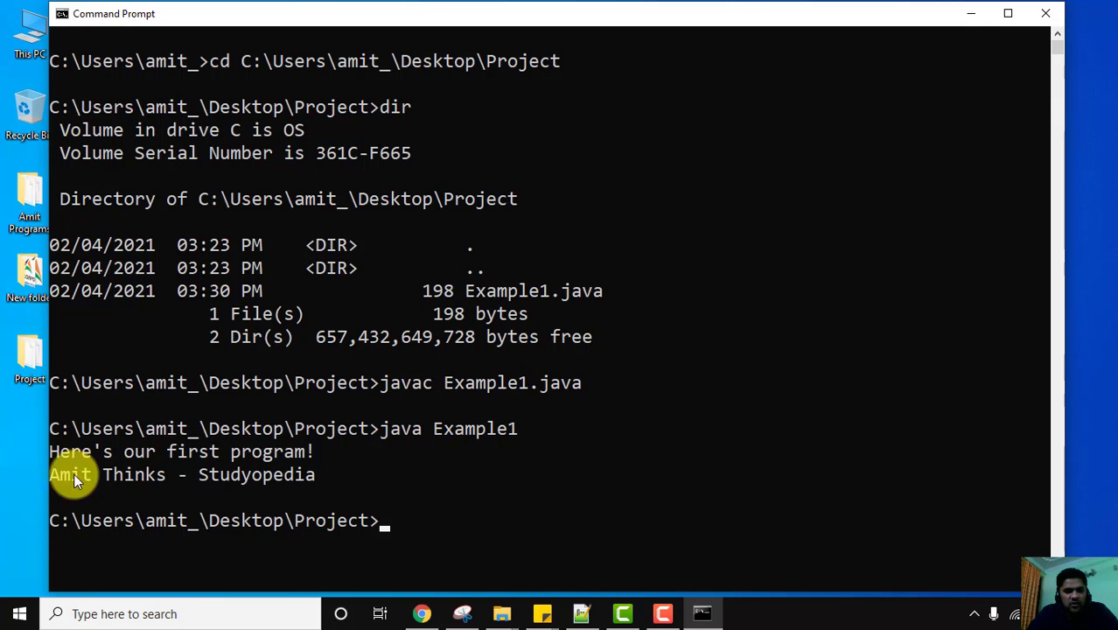
# Point out the two println statements in the Notepad++ source, then minimize it.
pyautogui.click(573, 613)
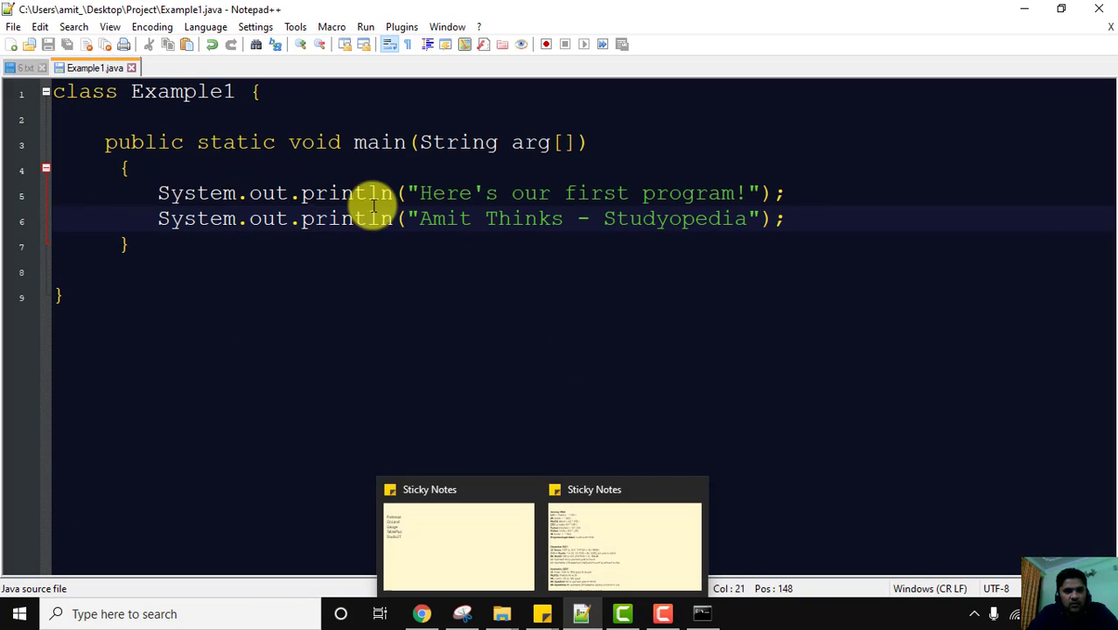
pyautogui.click(156, 192)
pyautogui.click(722, 173)
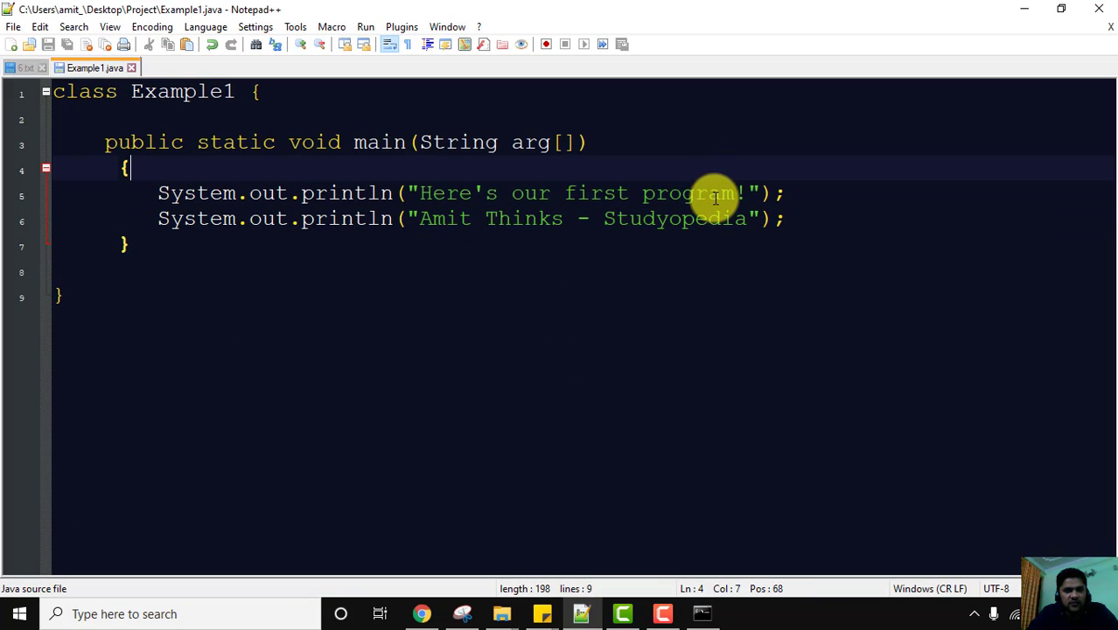
pyautogui.click(717, 193)
pyautogui.click(1022, 9)
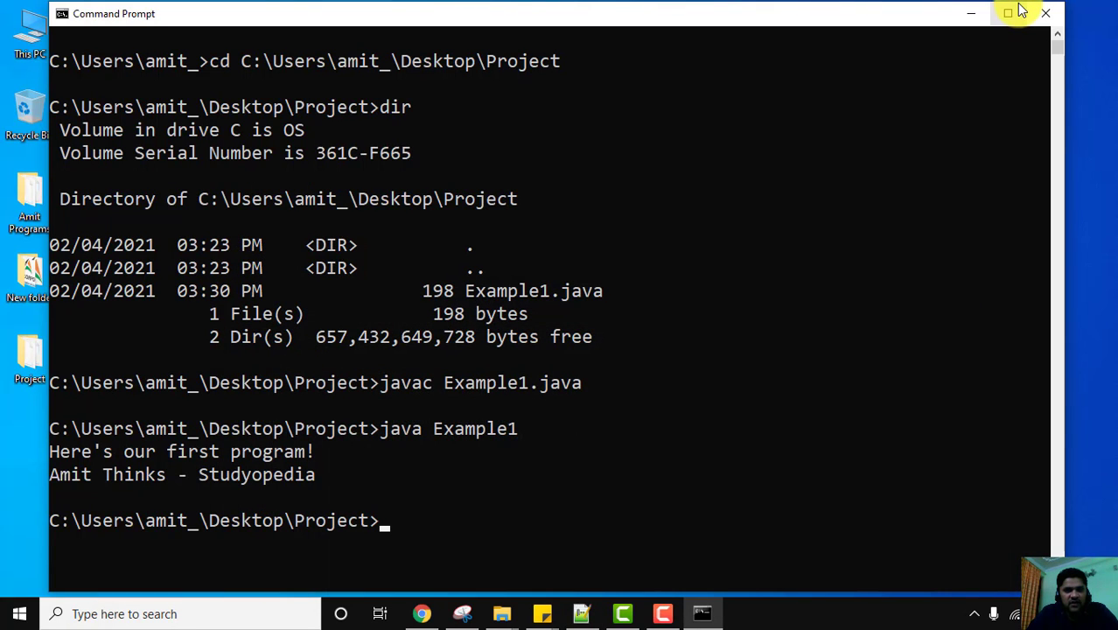
# Open the Project folder maximized and inspect the new Example1.class beside Example1.java.
pyautogui.click(970, 12)
pyautogui.doubleClick(25, 369)
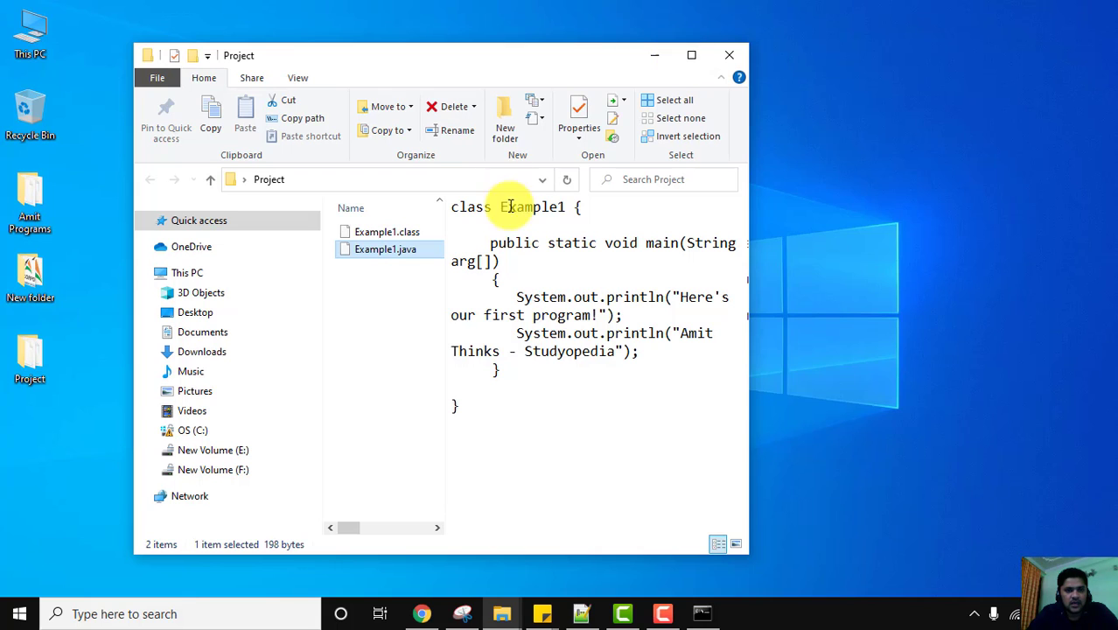
pyautogui.click(688, 56)
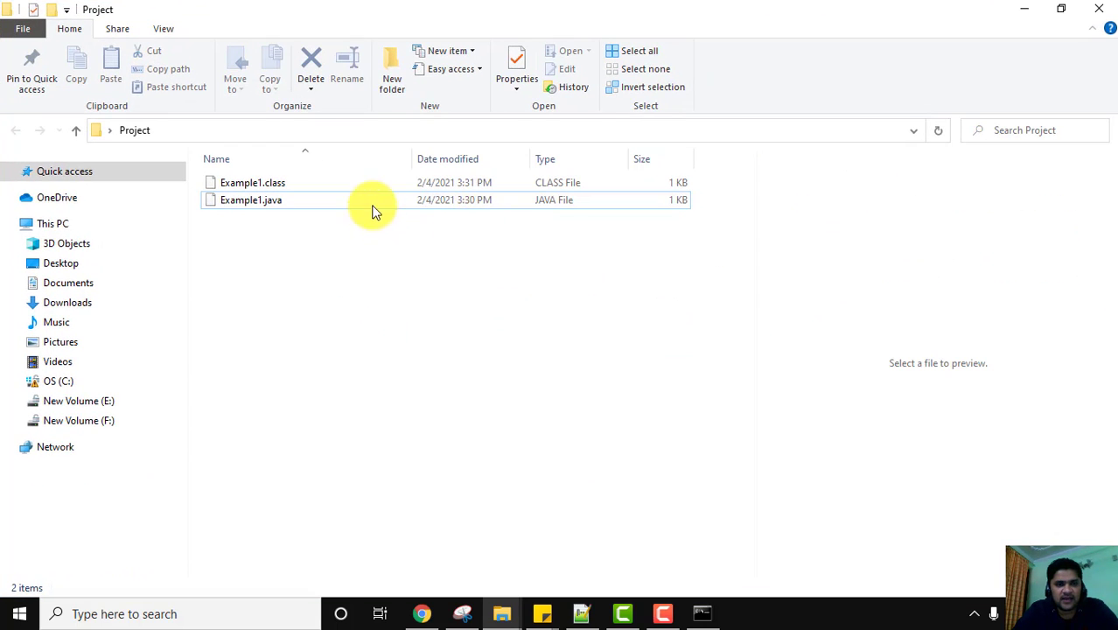
pyautogui.click(392, 181)
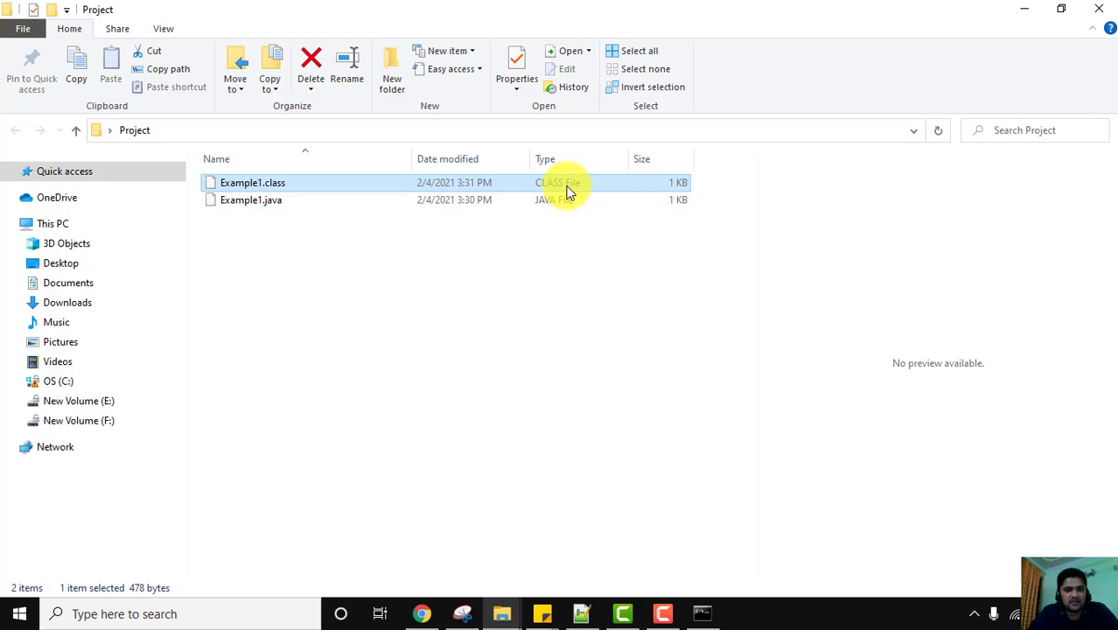
pyautogui.click(485, 200)
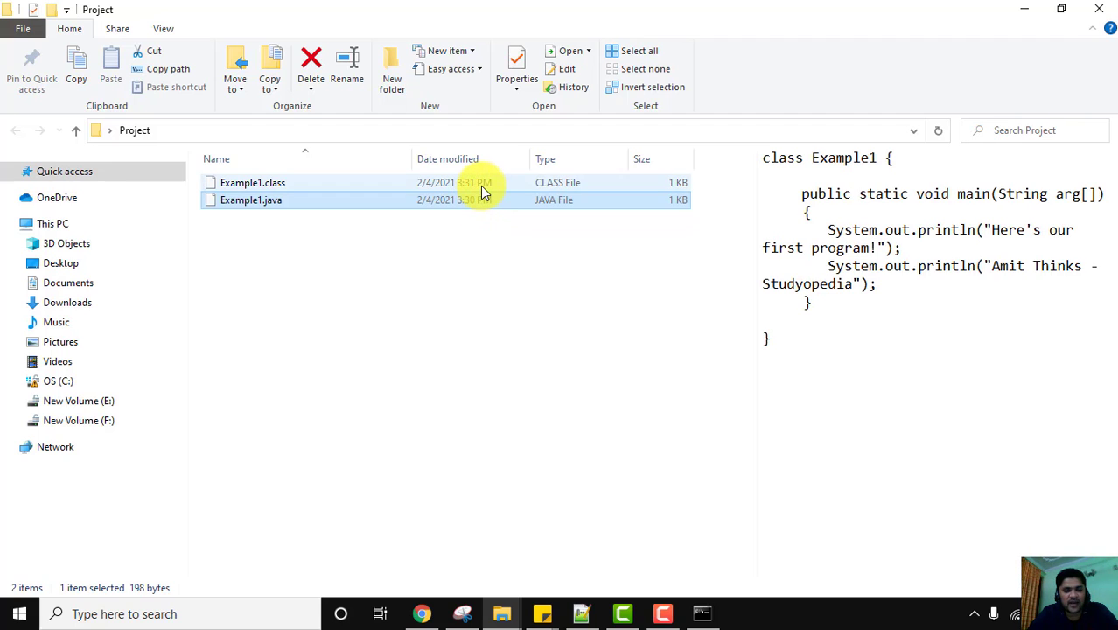
pyautogui.click(386, 185)
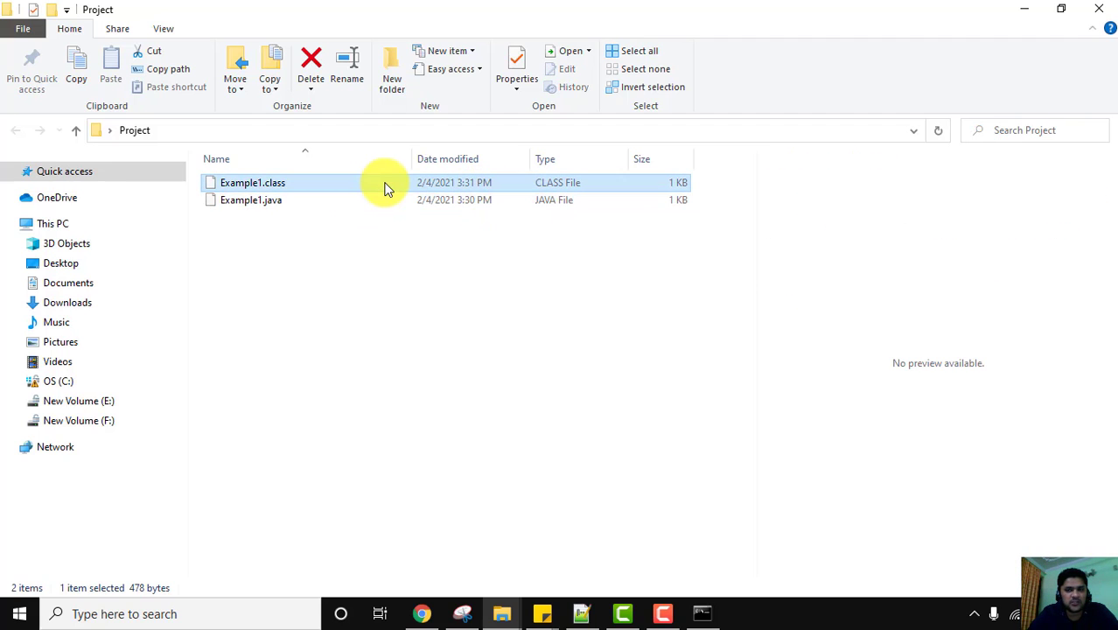
pyautogui.click(516, 463)
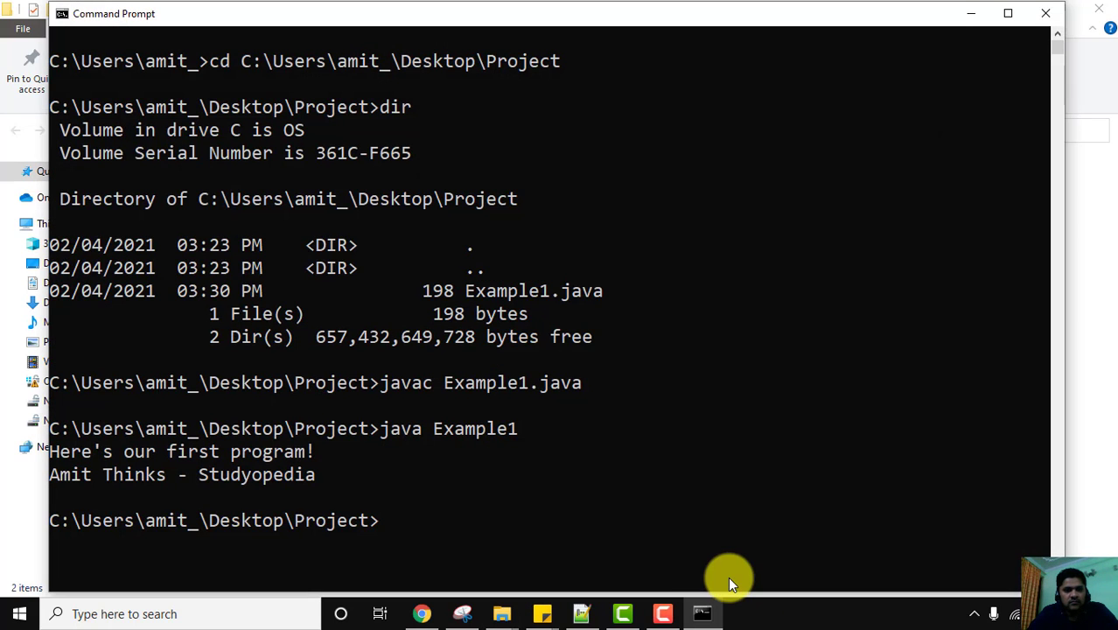
# Bring Command Prompt forward and scroll back up to the java --version check.
pyautogui.click(702, 613)
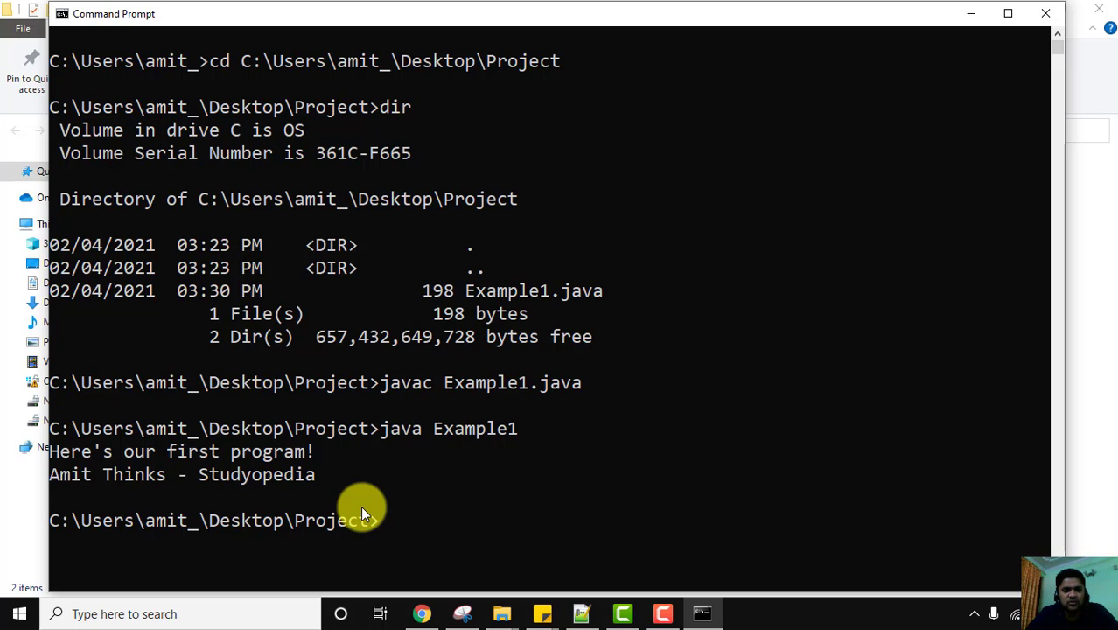
pyautogui.click(1058, 33)
pyautogui.click(1057, 34)
pyautogui.click(1057, 33)
pyautogui.click(1057, 33)
pyautogui.click(1057, 33)
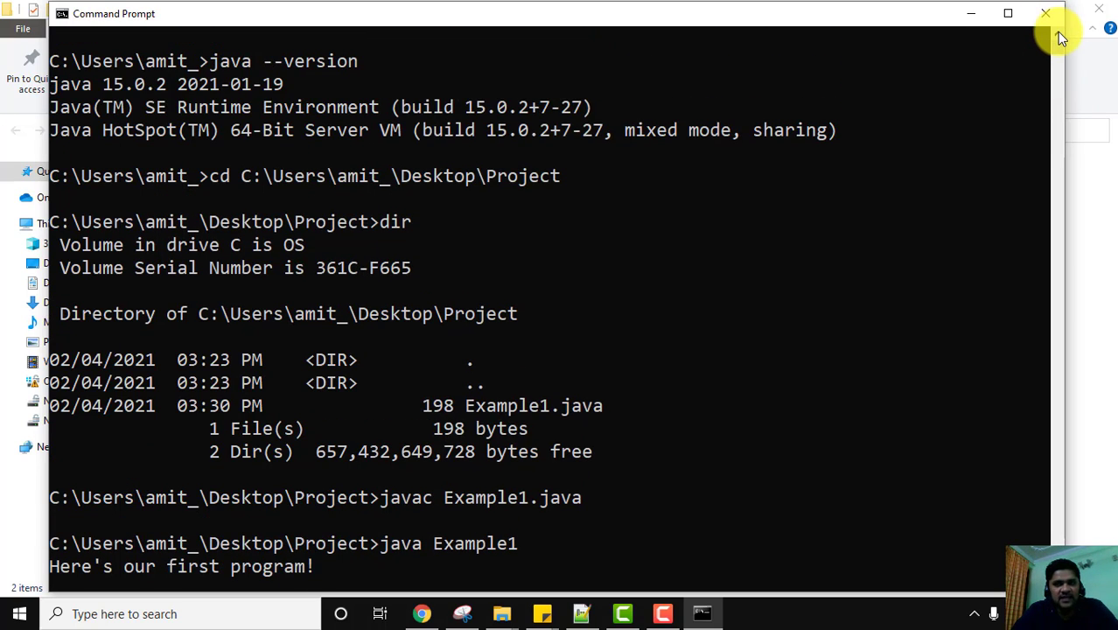